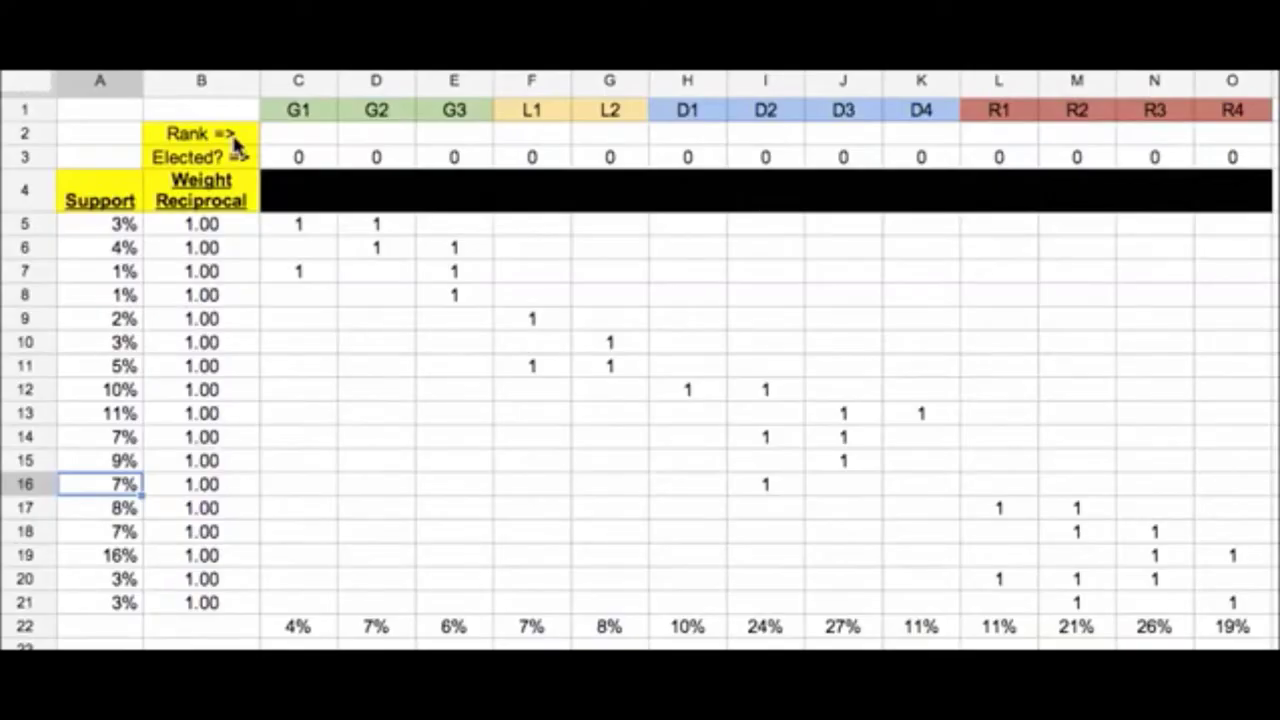
Step: Review the Rank row and the totals: G1 4%, G2 7%, G3 6%, L1 7%, D3 27%
click(237, 141)
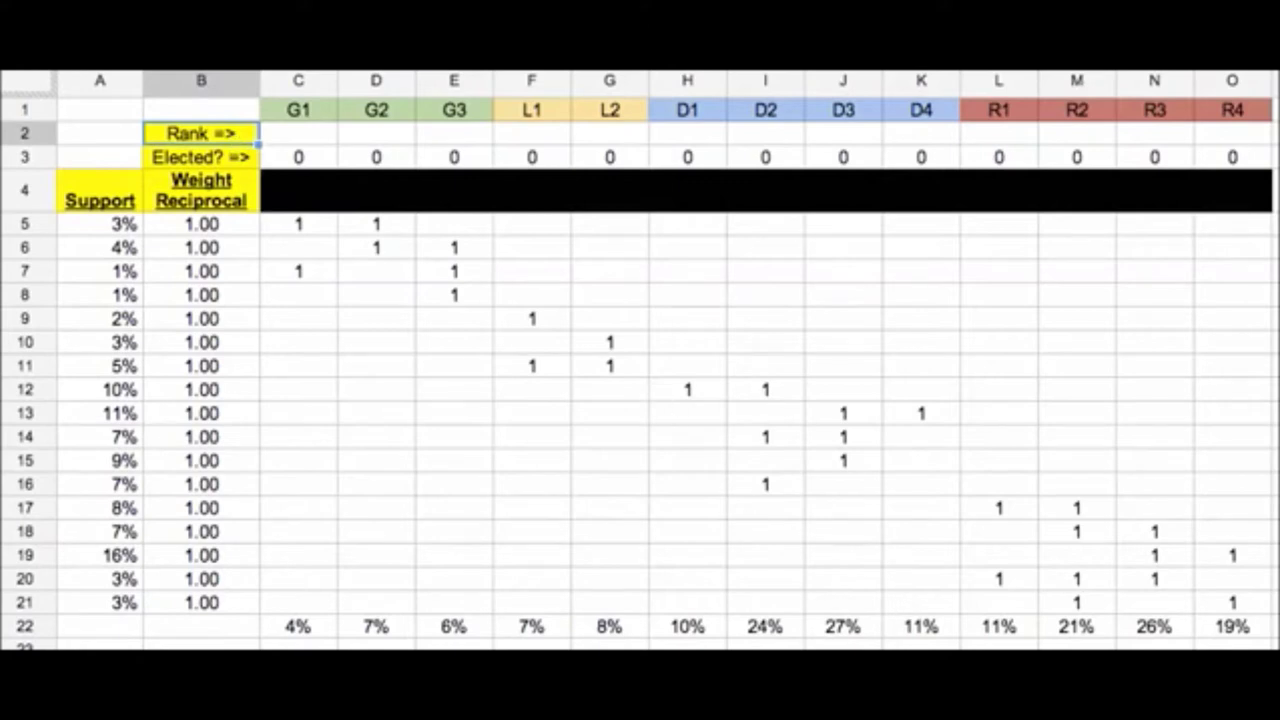
click(305, 630)
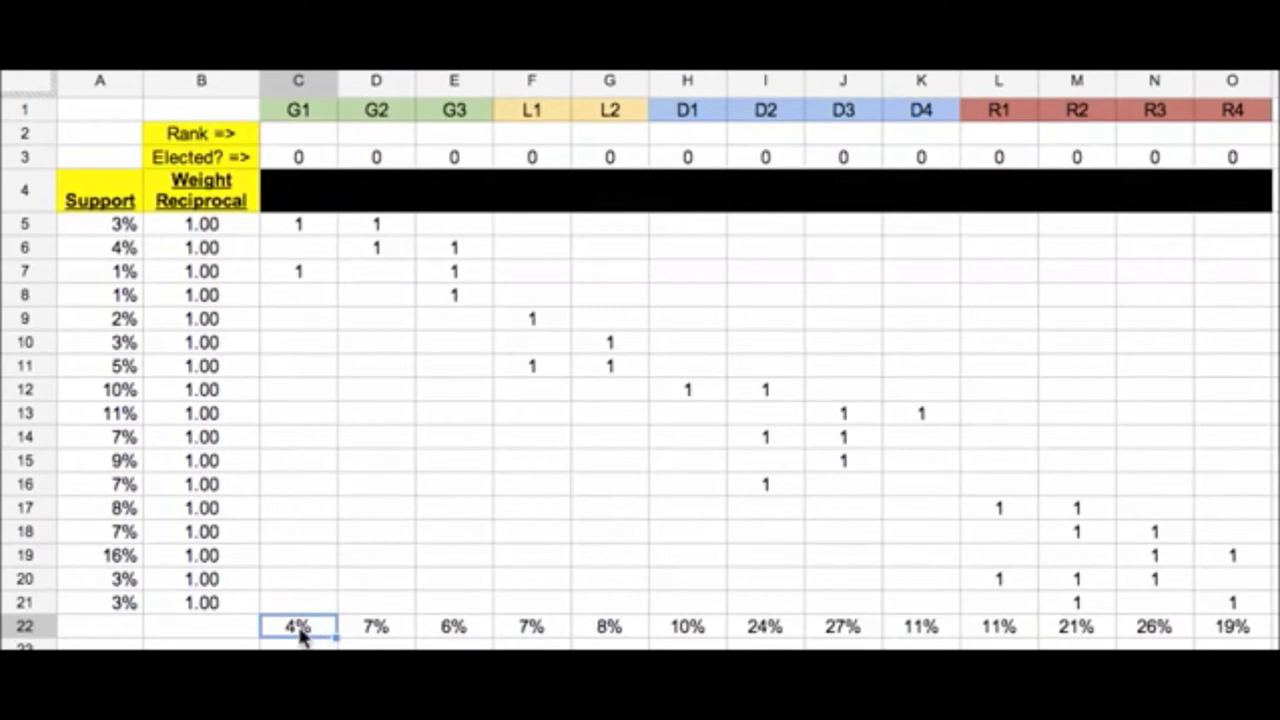
click(385, 628)
click(456, 630)
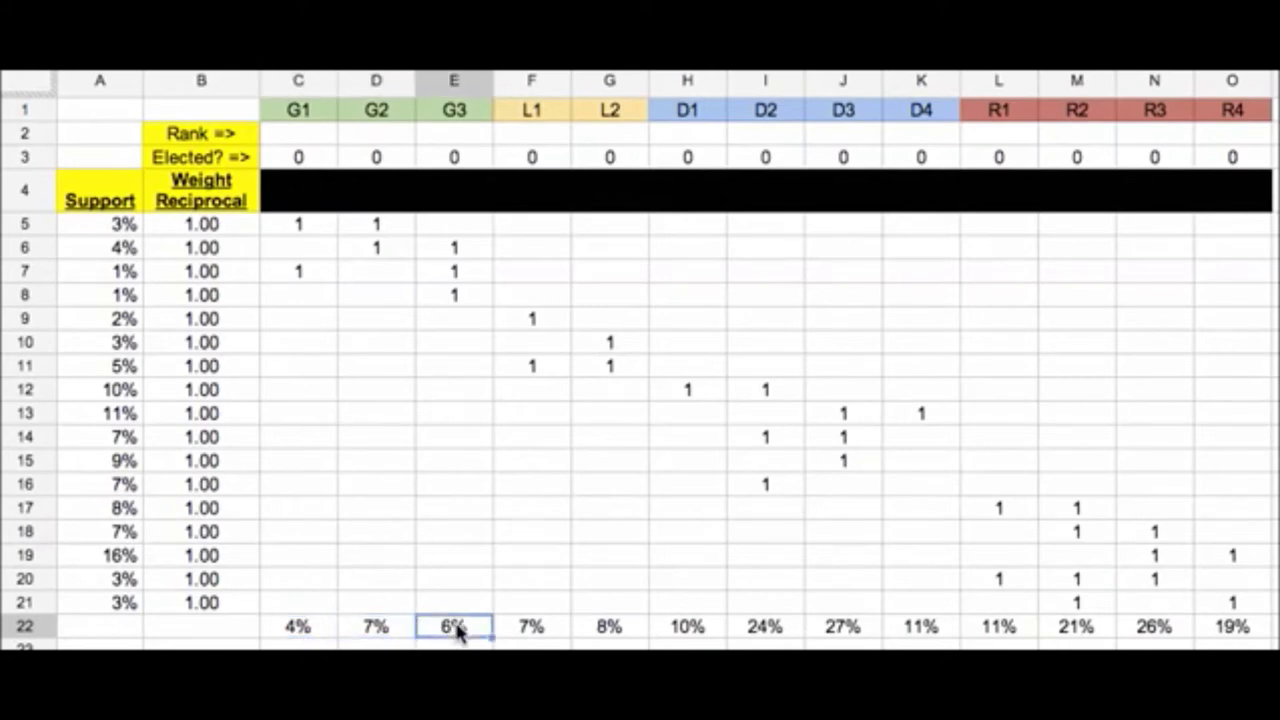
click(535, 630)
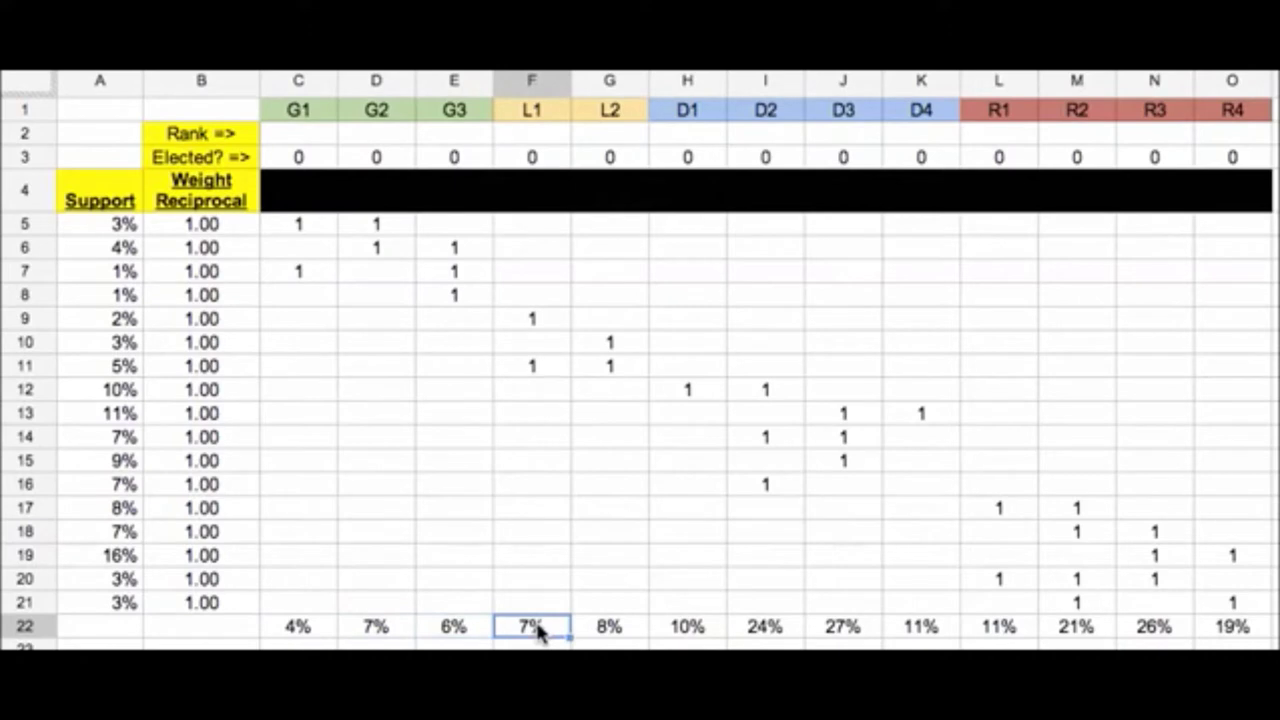
click(863, 626)
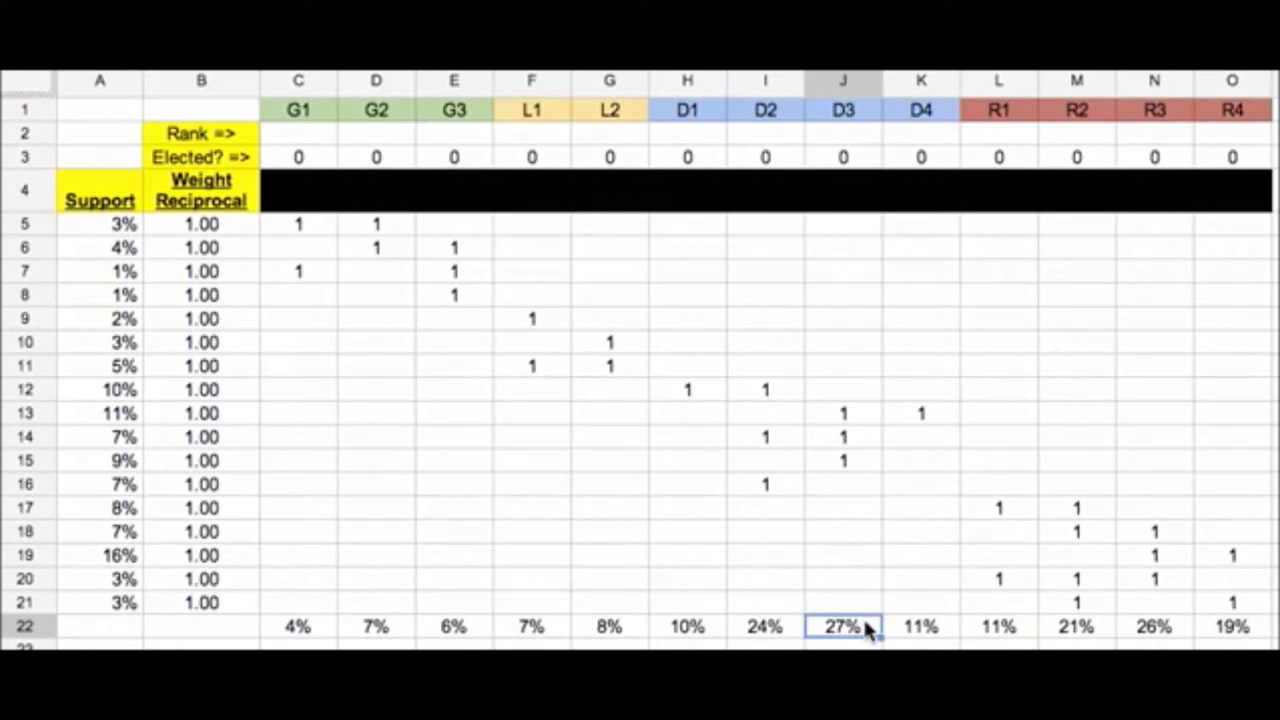
Step: Point out candidates D1, D4, R1, D3, L2 and G3 in the header row
click(686, 112)
click(934, 115)
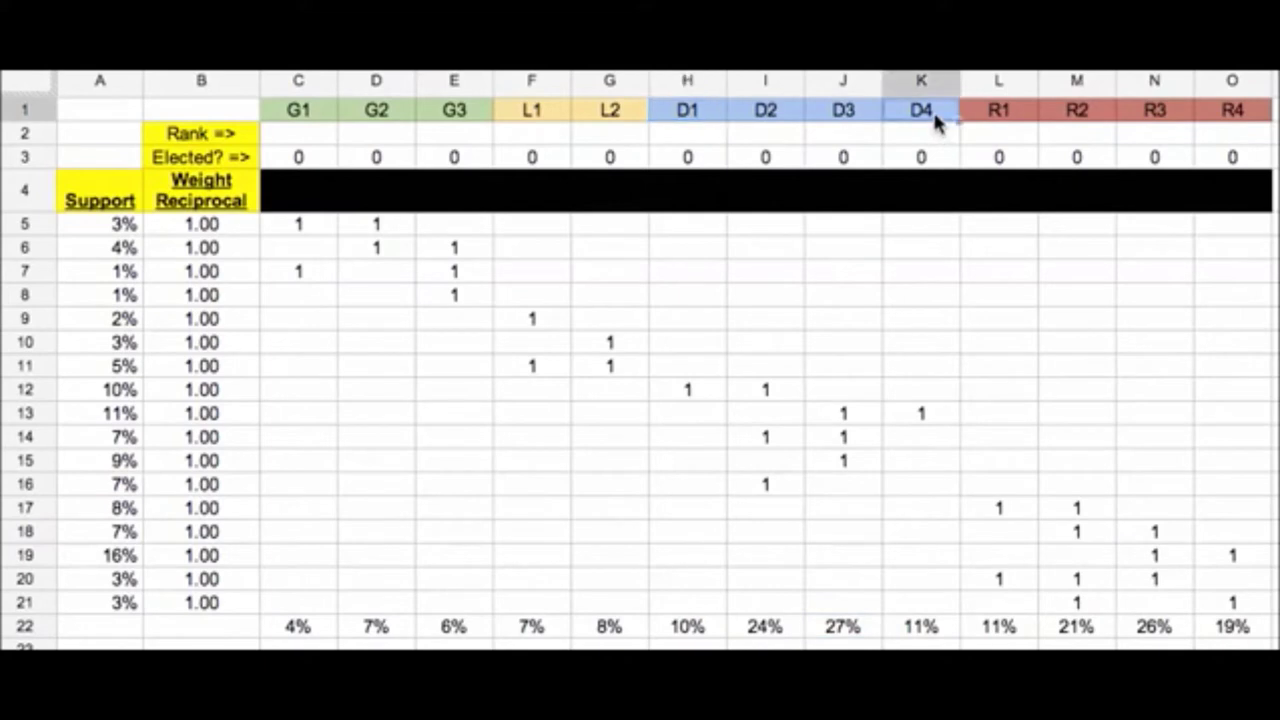
click(1000, 116)
click(877, 120)
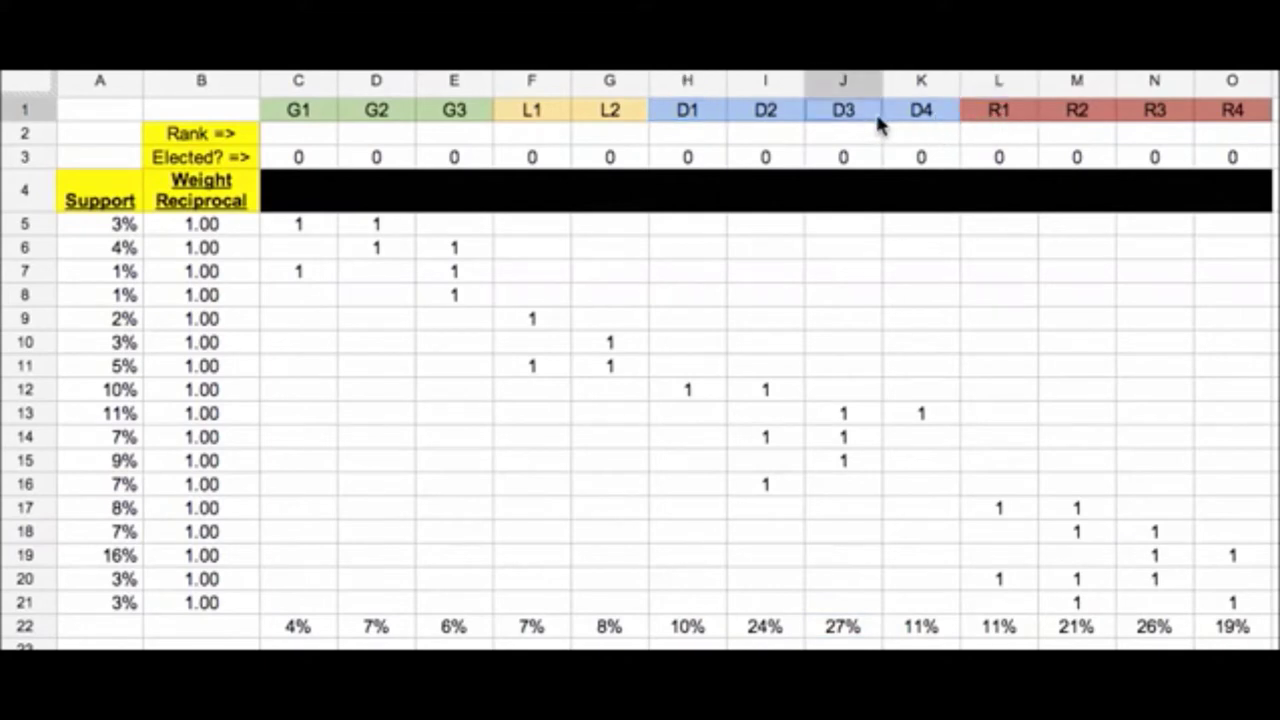
click(609, 123)
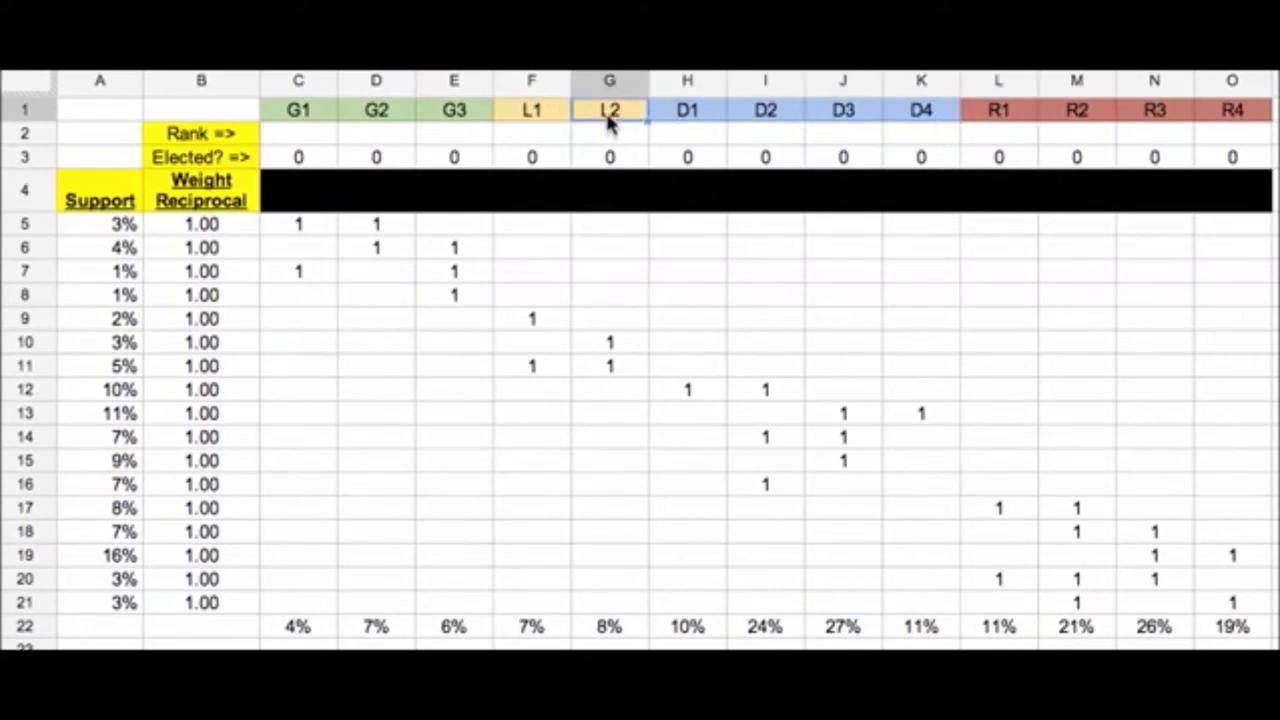
click(470, 114)
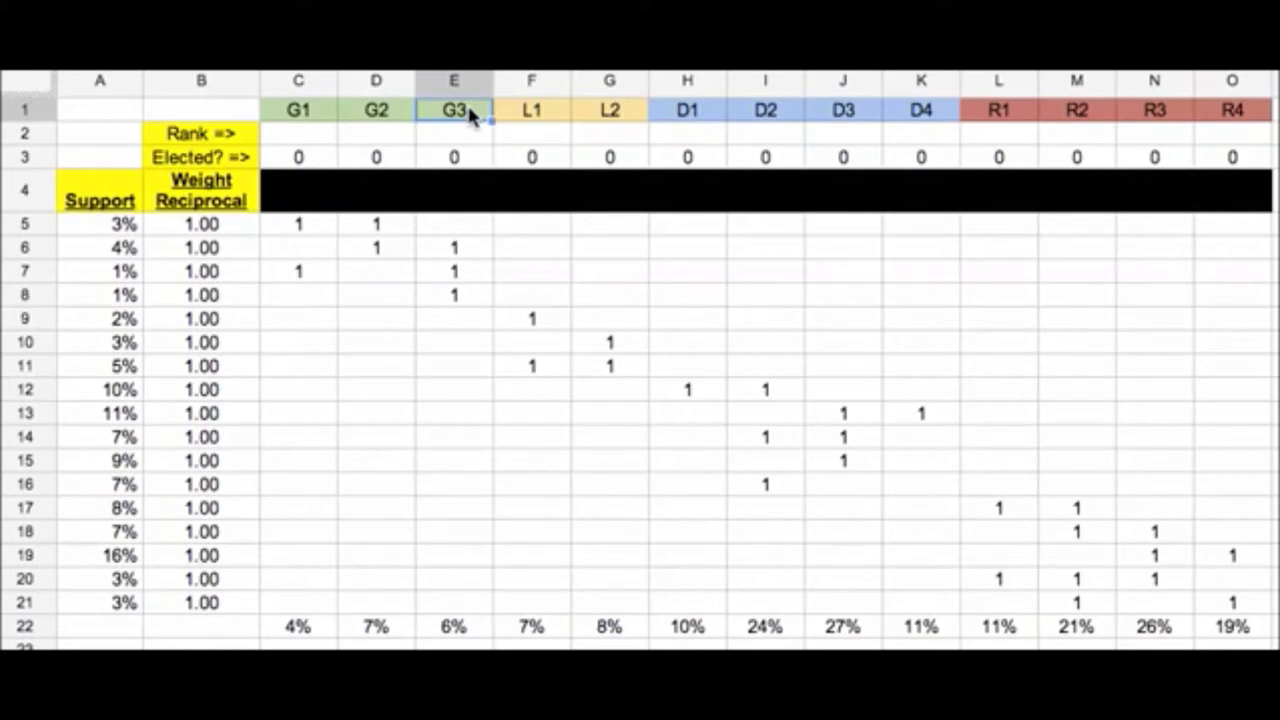
Step: Rank D3 first by entering 1 in its row-2 cell J2
click(855, 630)
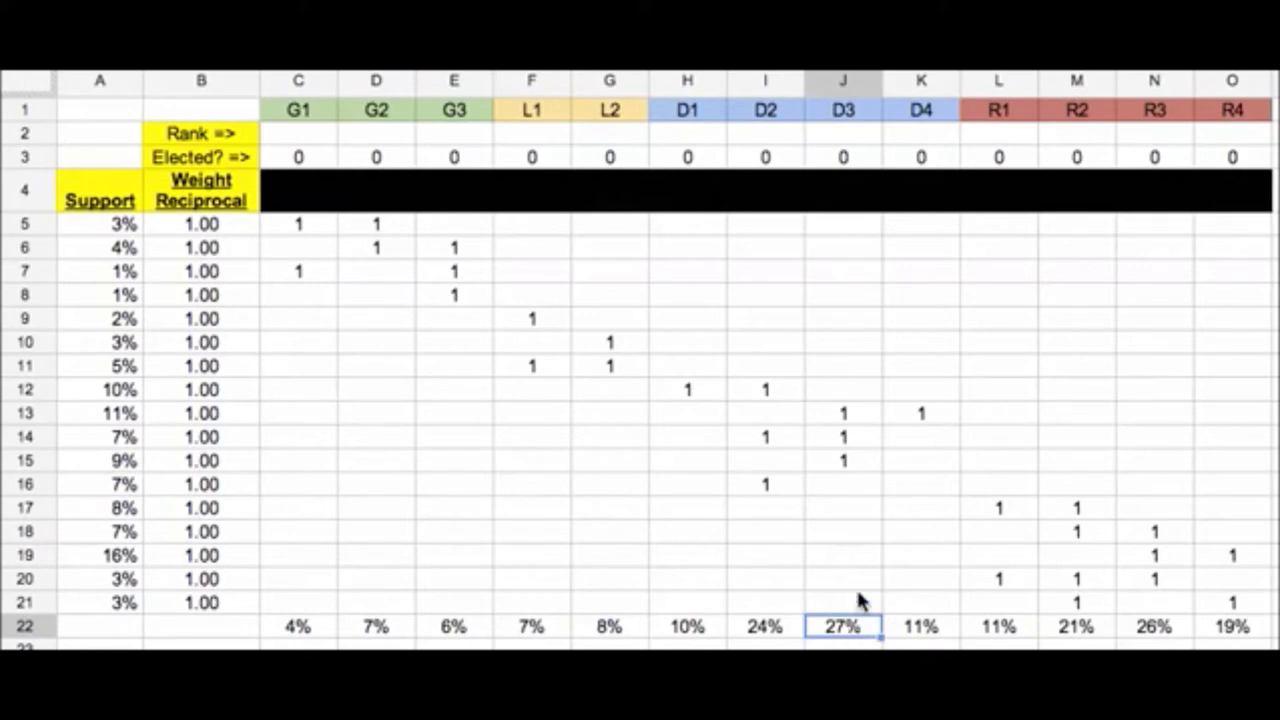
click(855, 134)
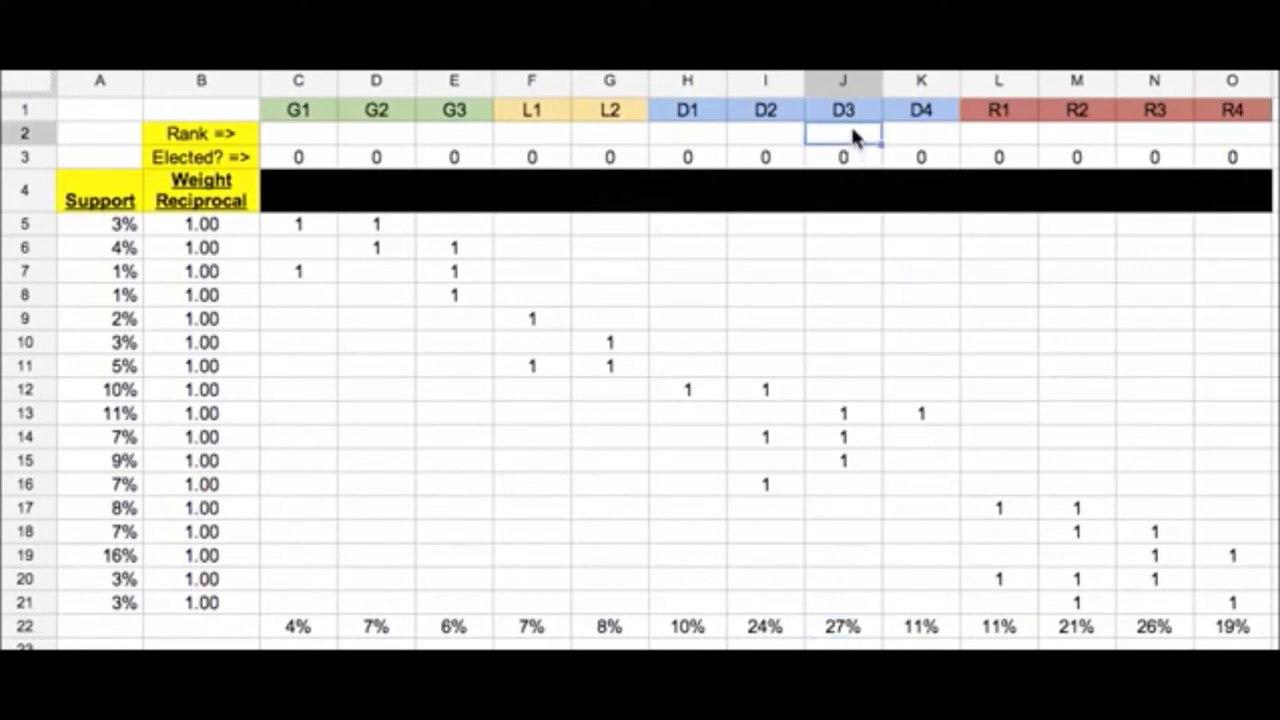
text(1)
key(Return)
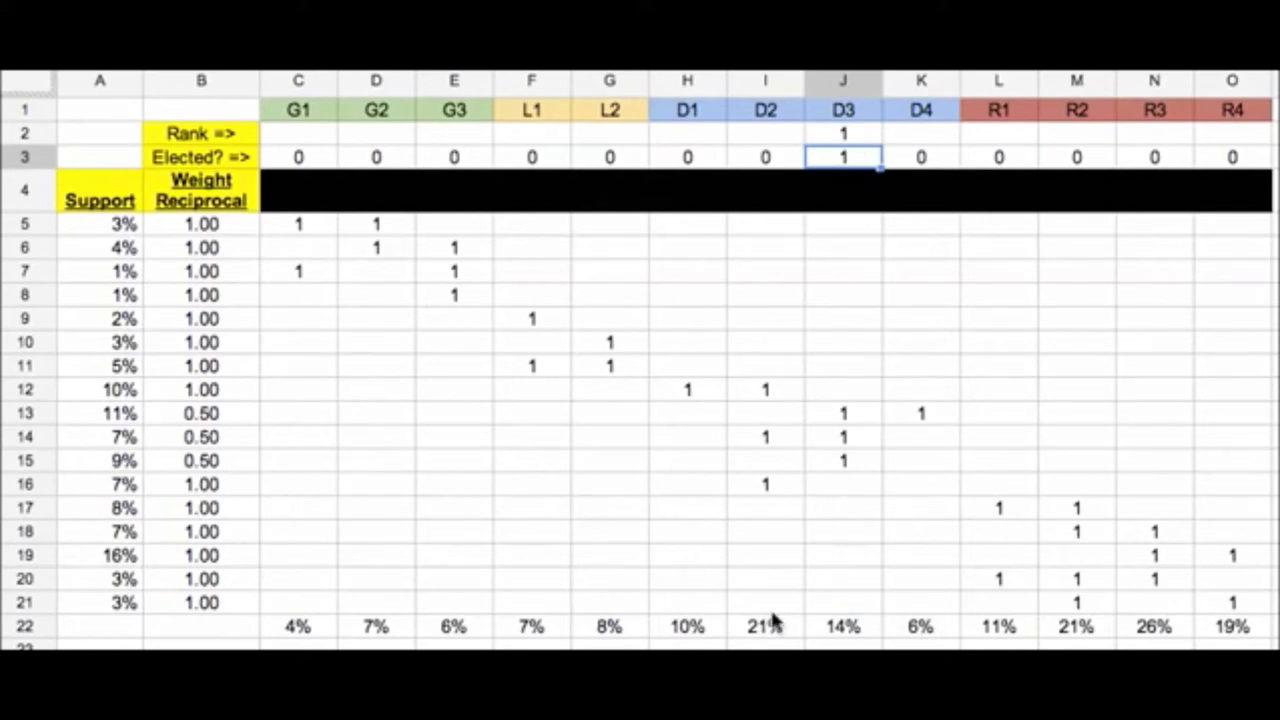
Step: Verify D3 drops to 14%, its ballots in rows 13–15 halve to 0.50, and R3 leads at 26%
click(845, 628)
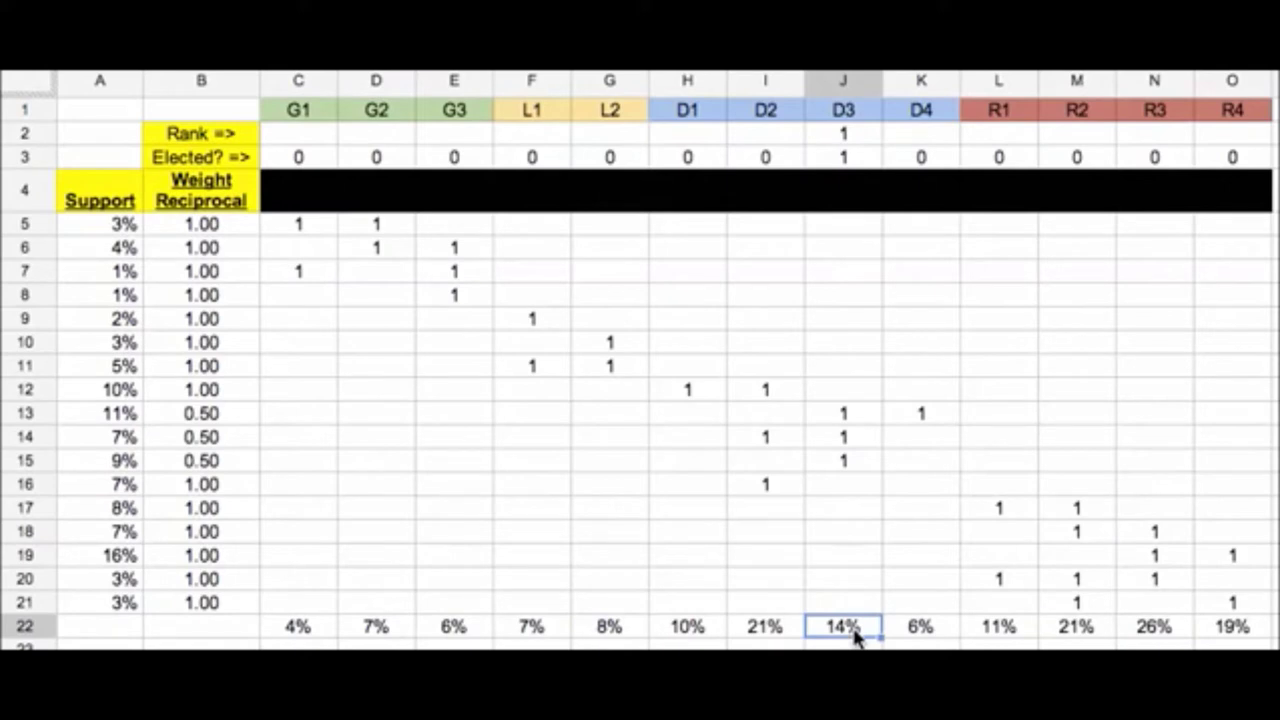
click(848, 457)
shift+click(848, 410)
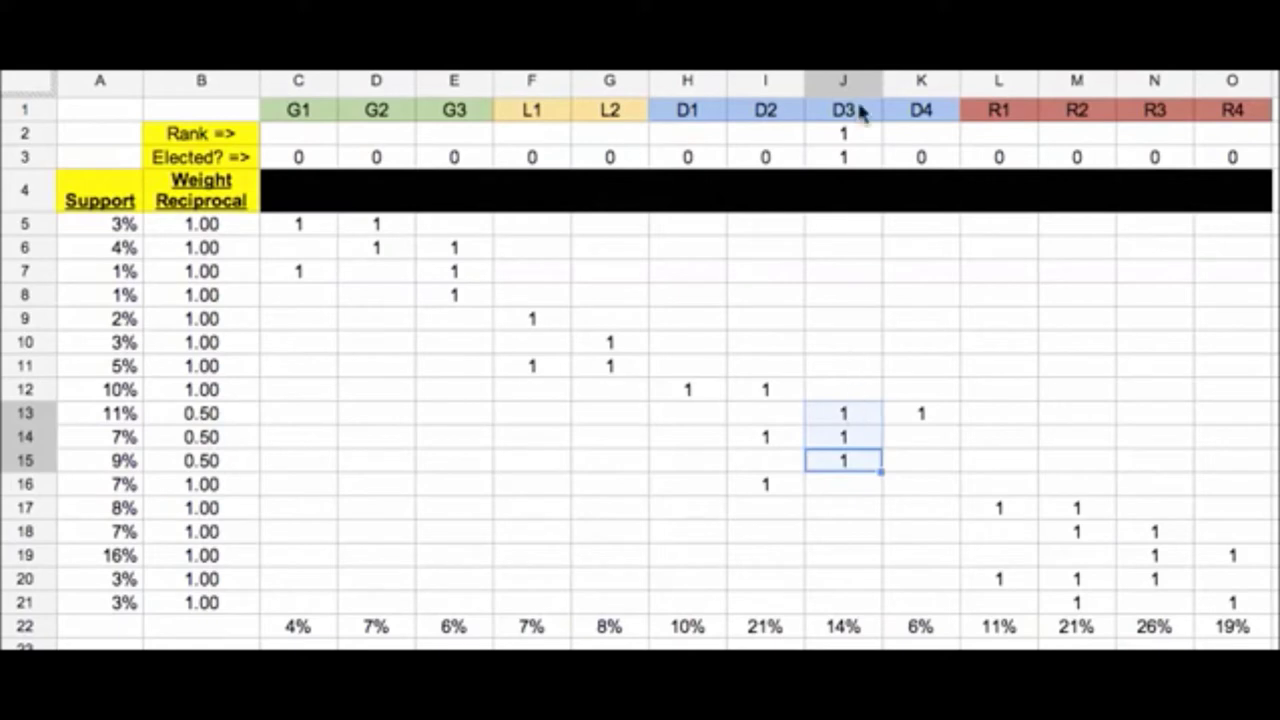
click(229, 410)
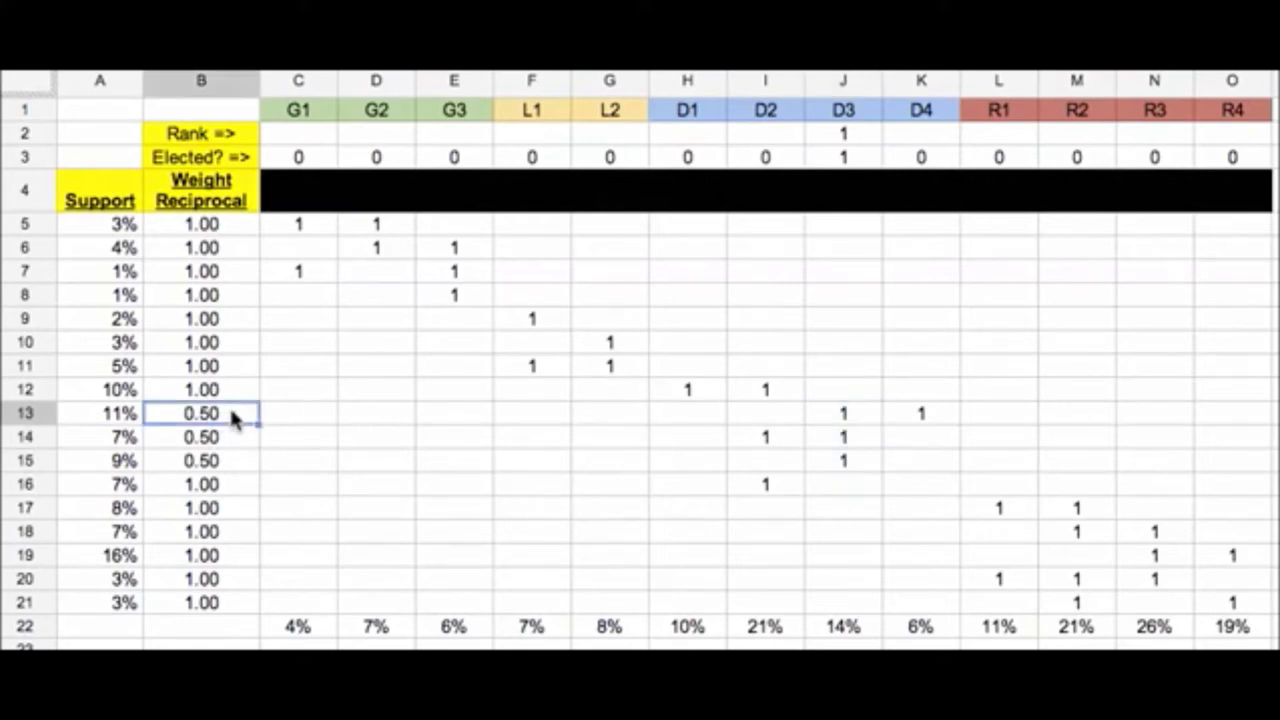
click(234, 435)
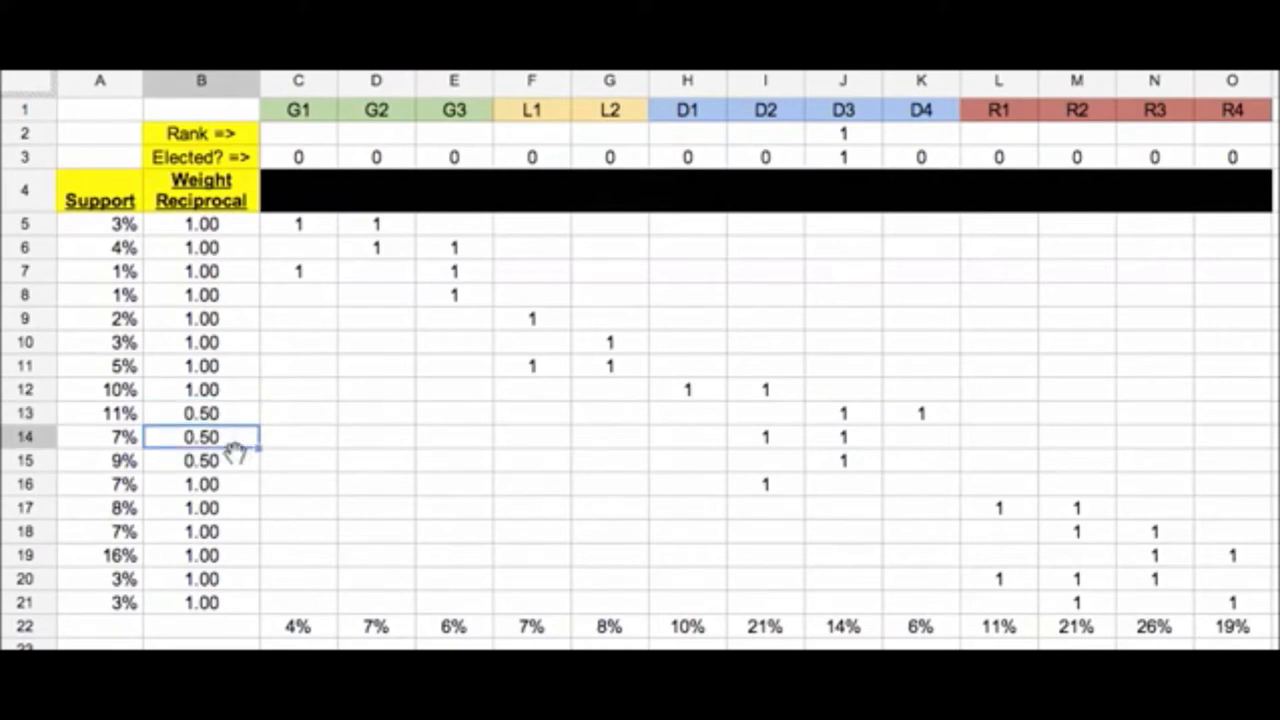
click(232, 456)
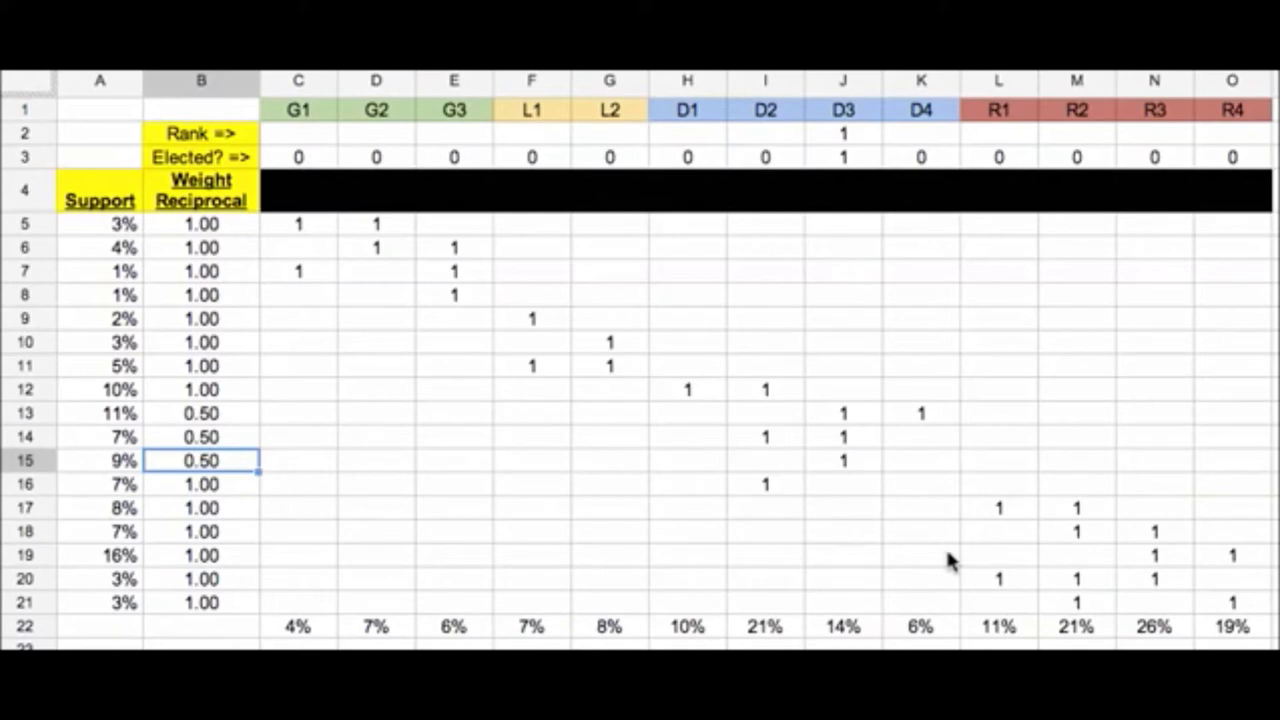
click(1175, 628)
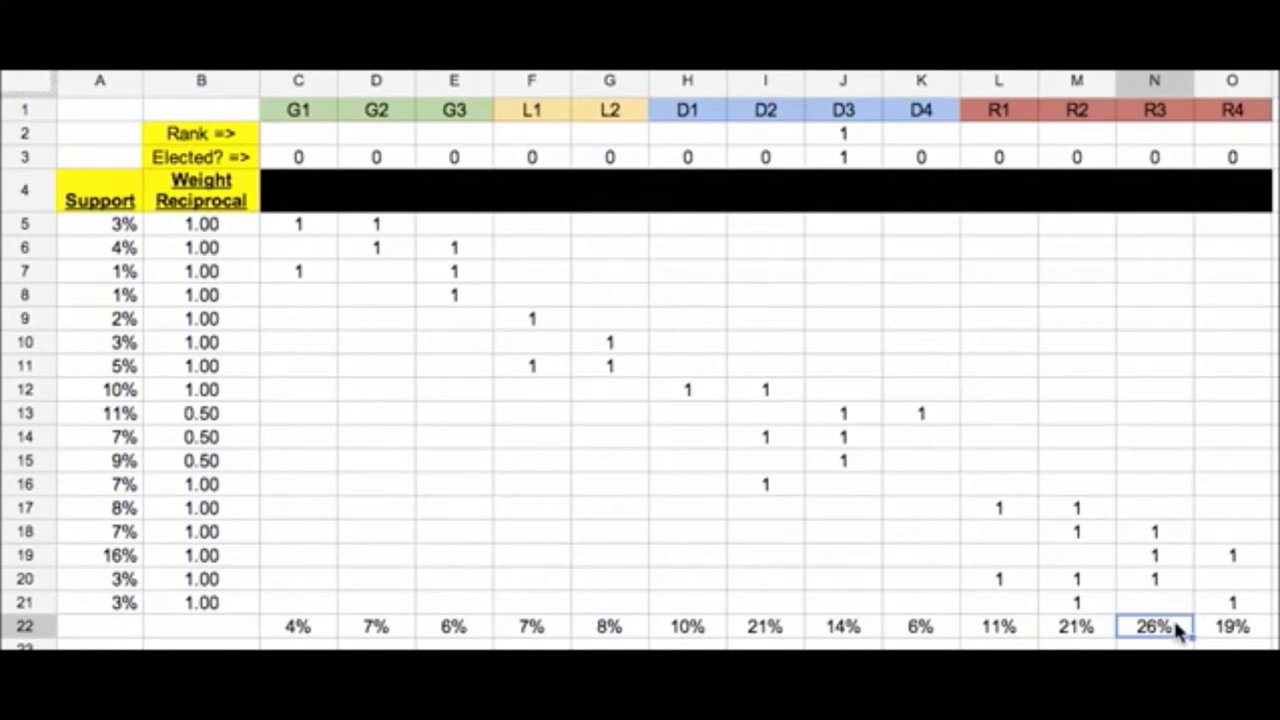
click(1148, 135)
Step: Enter rank 2 for R3 in N2 and rank 3 for D2 in I2
text(2)
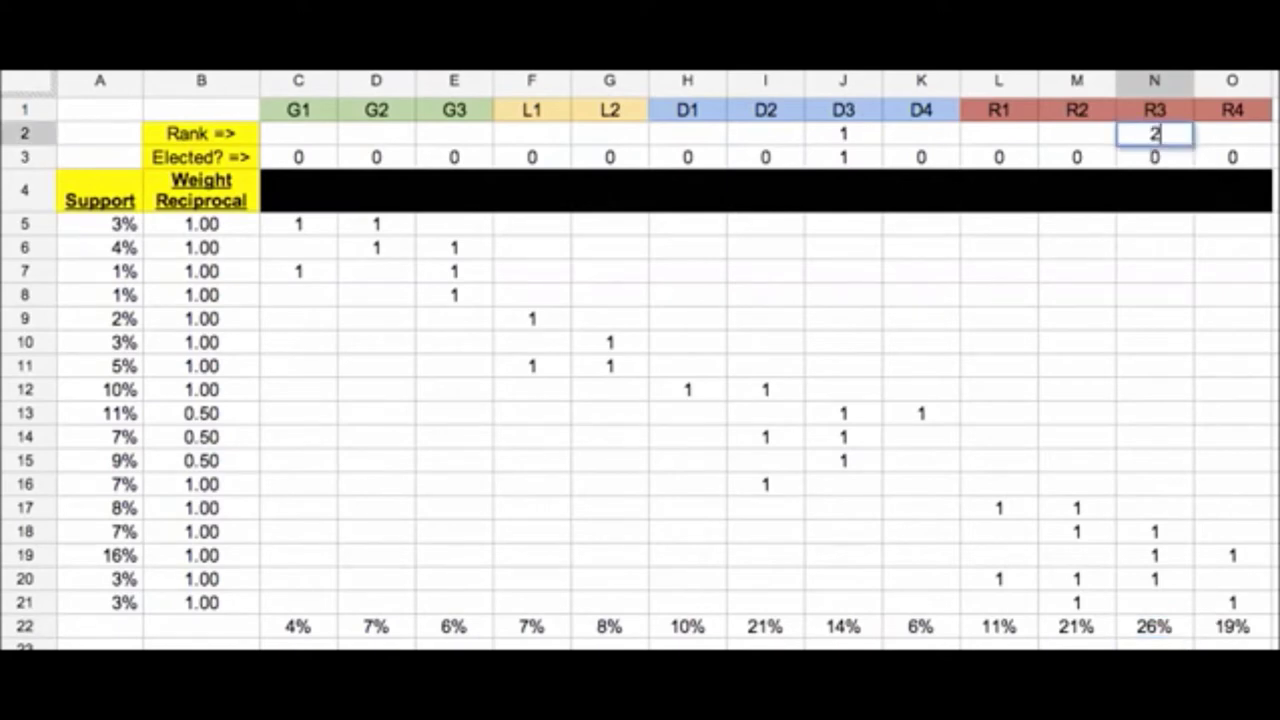
key(Return)
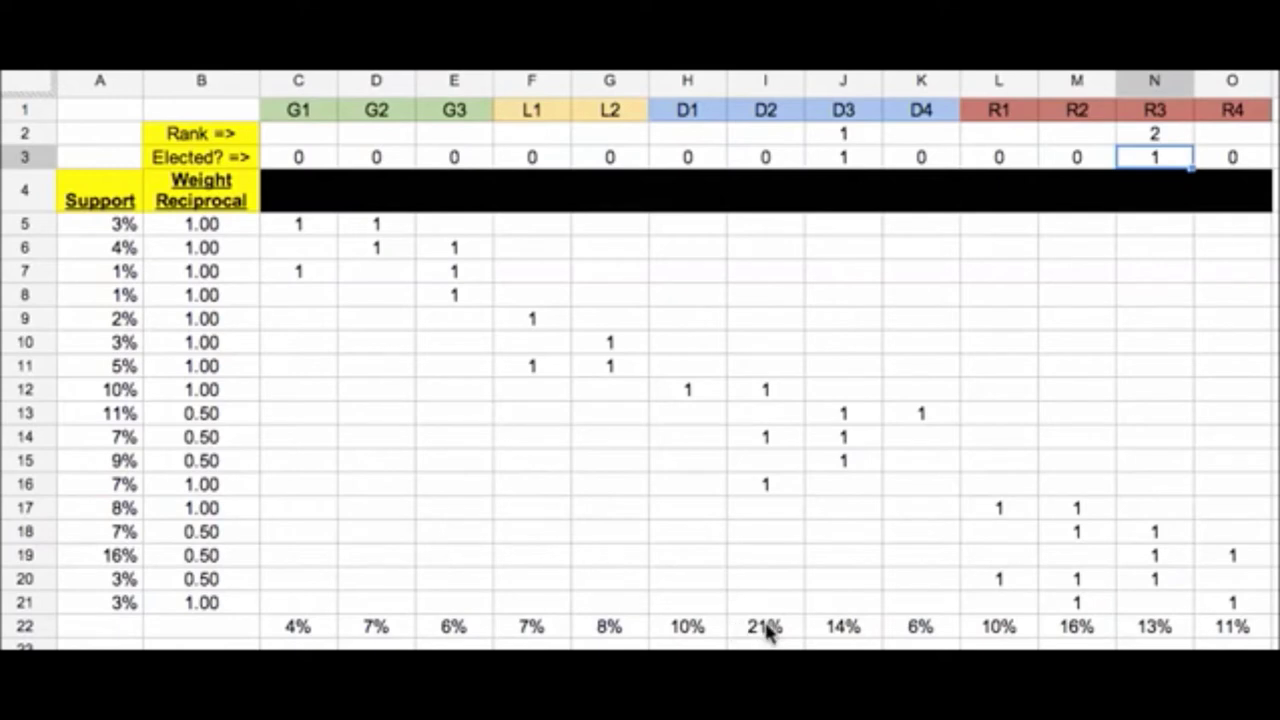
click(776, 134)
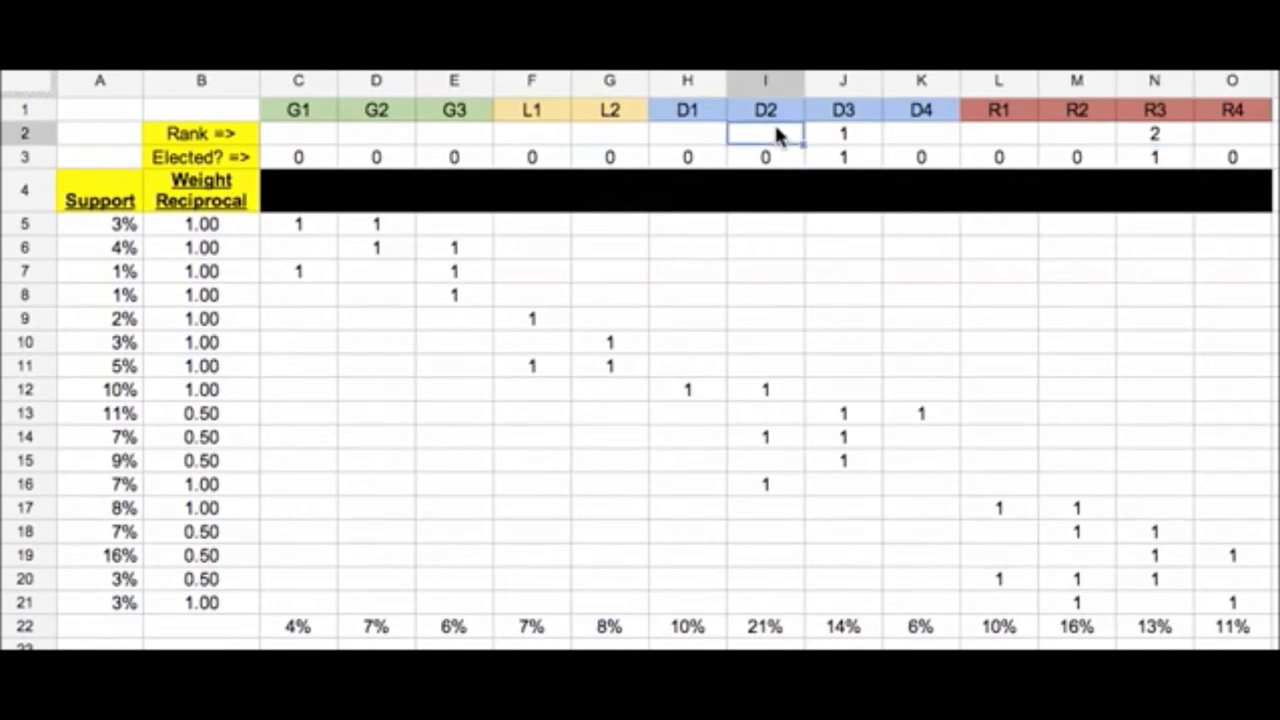
text(3)
key(Return)
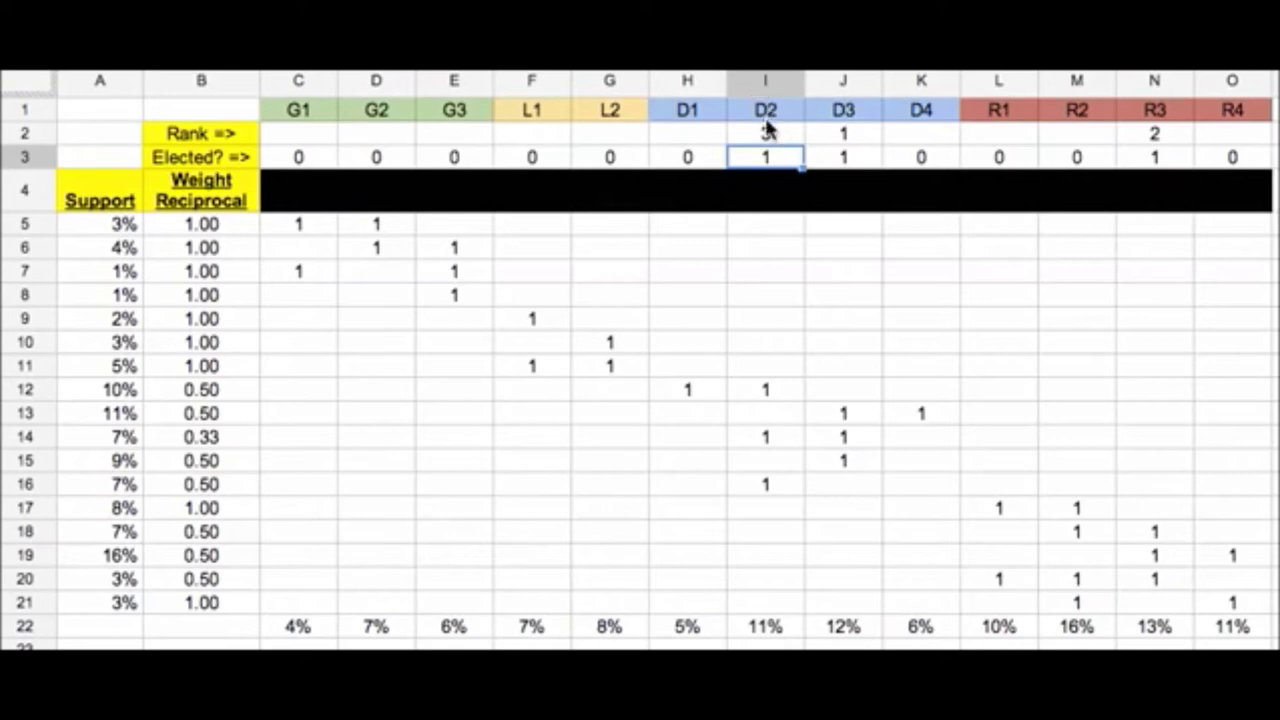
click(779, 138)
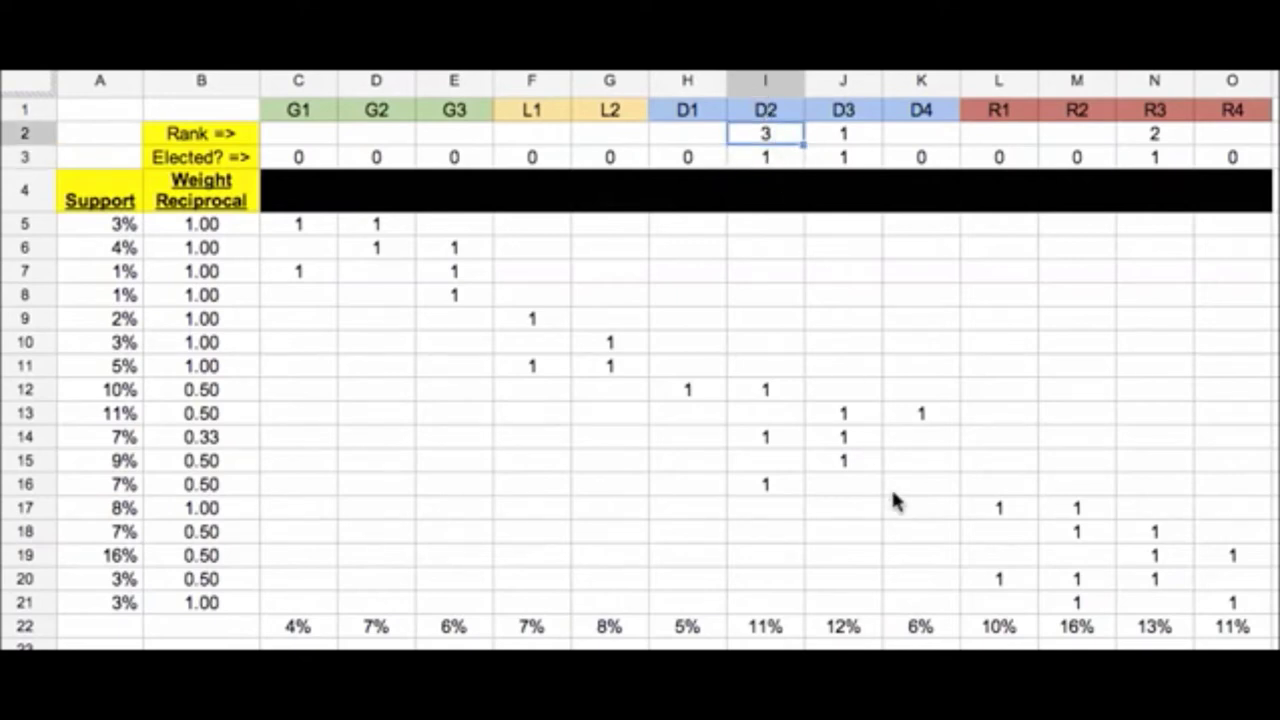
Step: Give R2 (16%) rank 4 in M2, then check R4's leading 10% total
click(1078, 624)
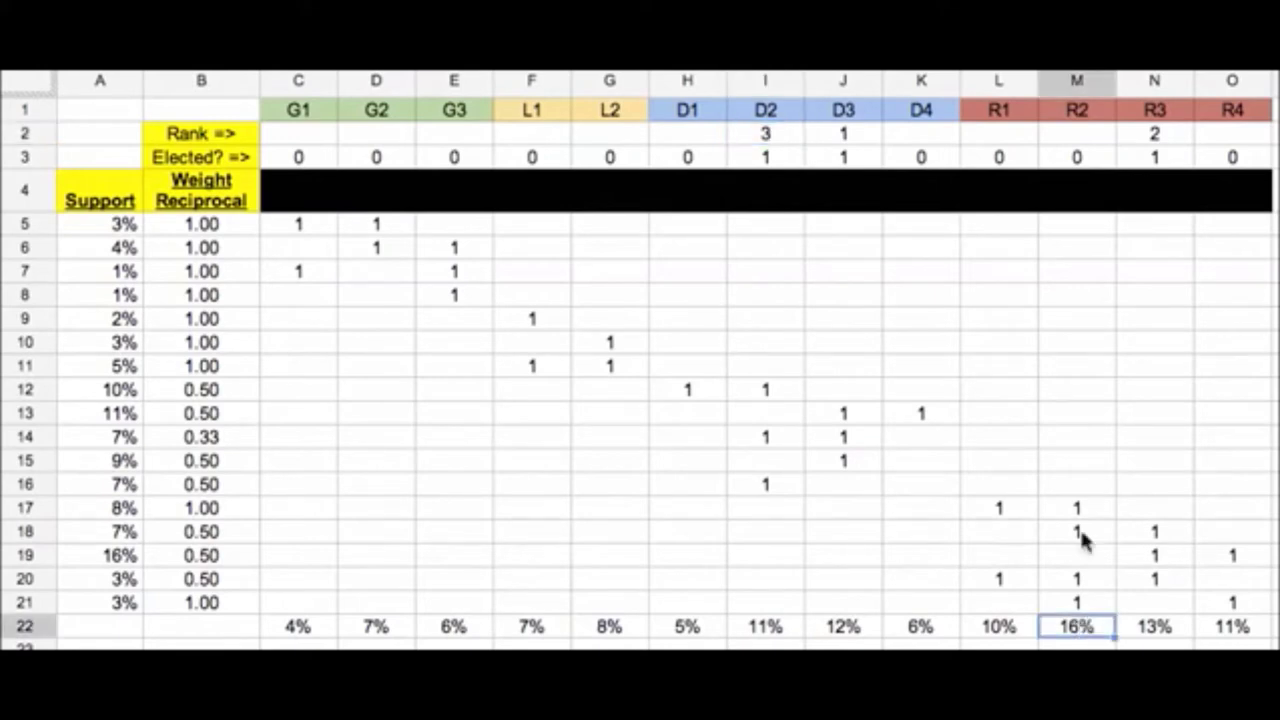
click(1084, 134)
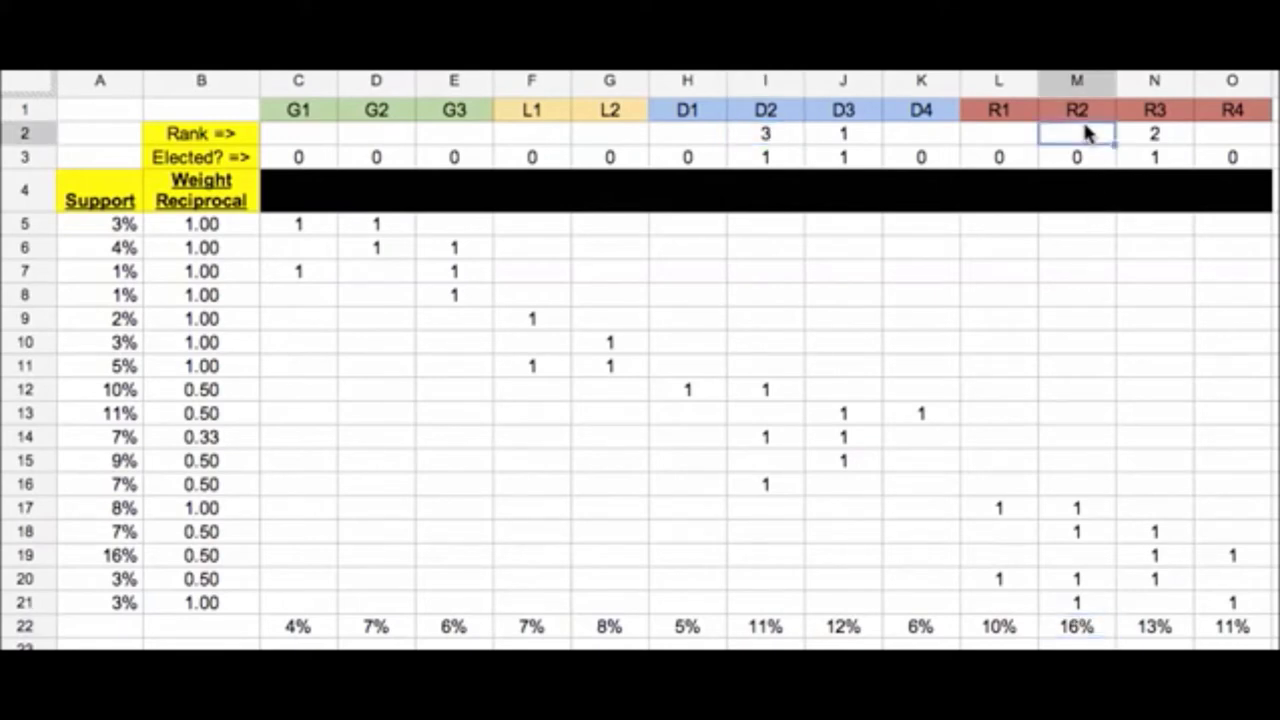
text(4)
key(Return)
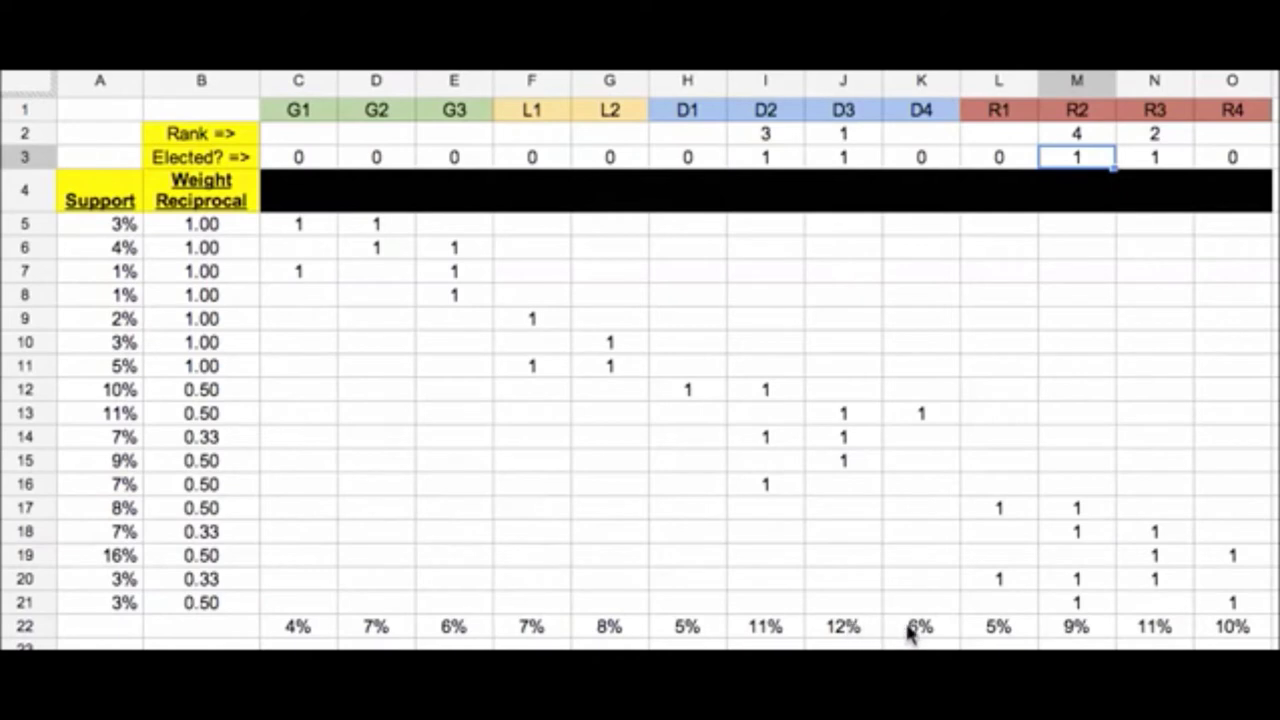
click(1246, 628)
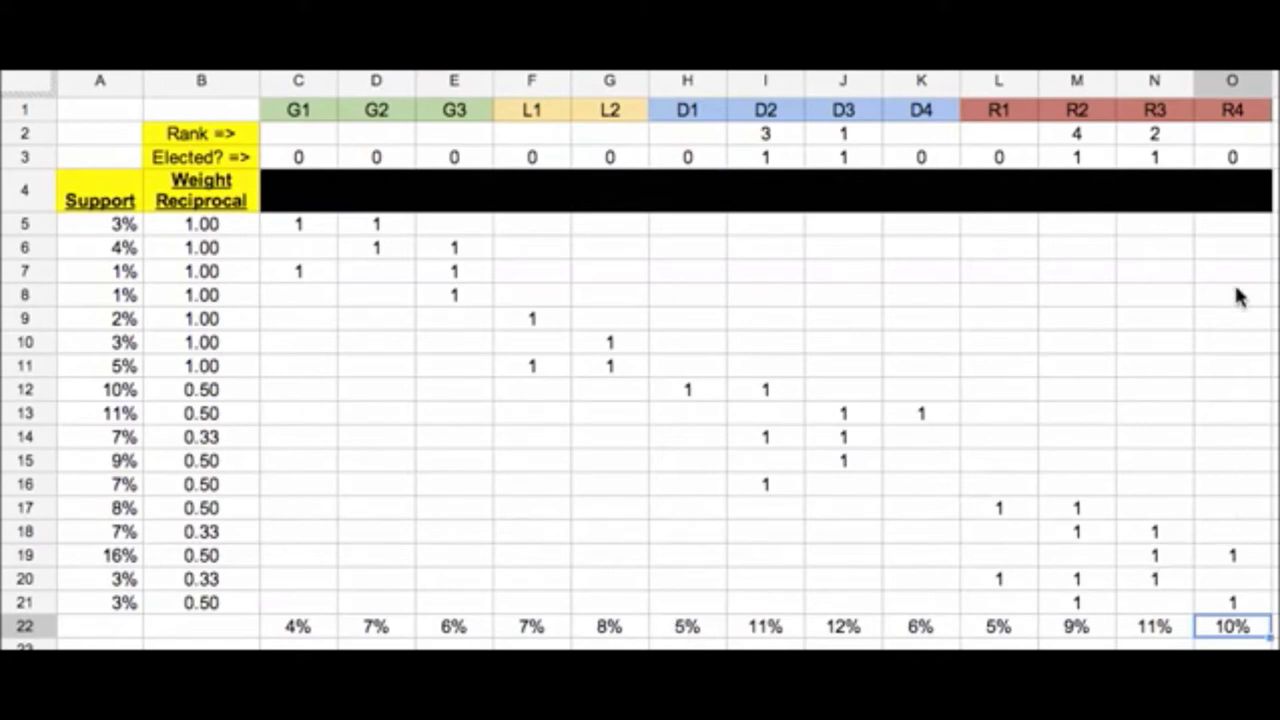
click(1233, 139)
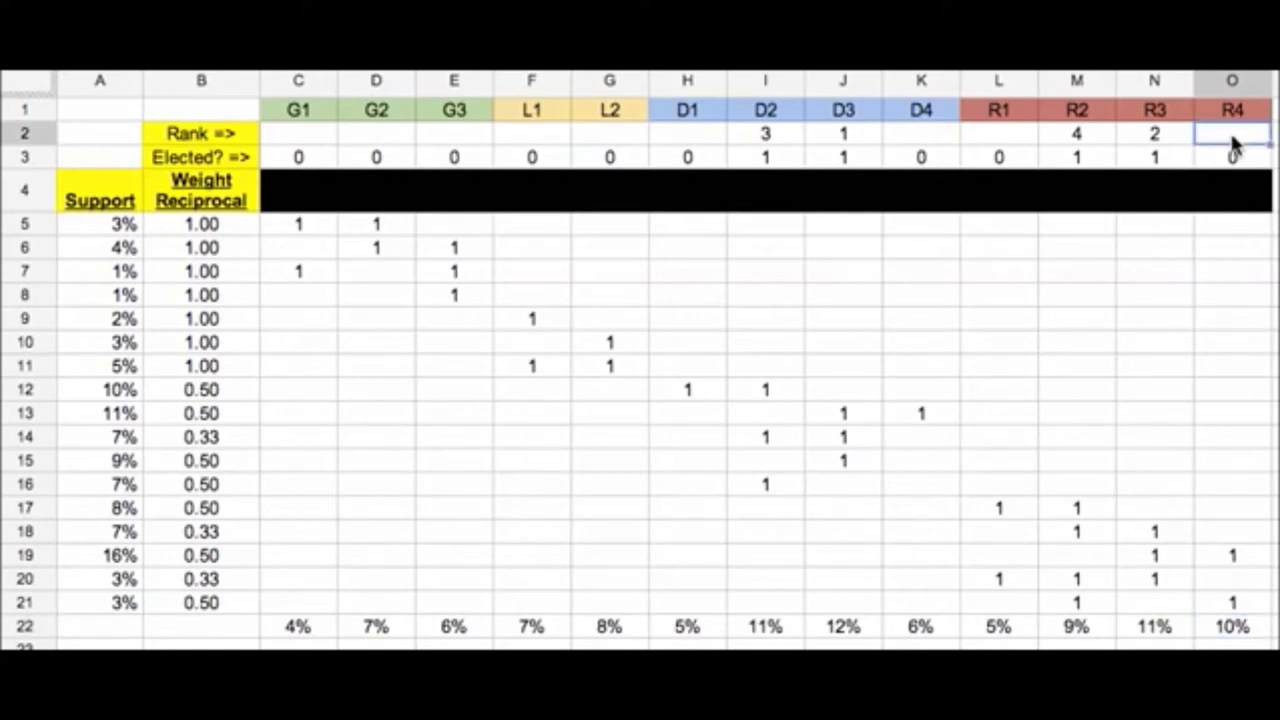
text(5)
key(Return)
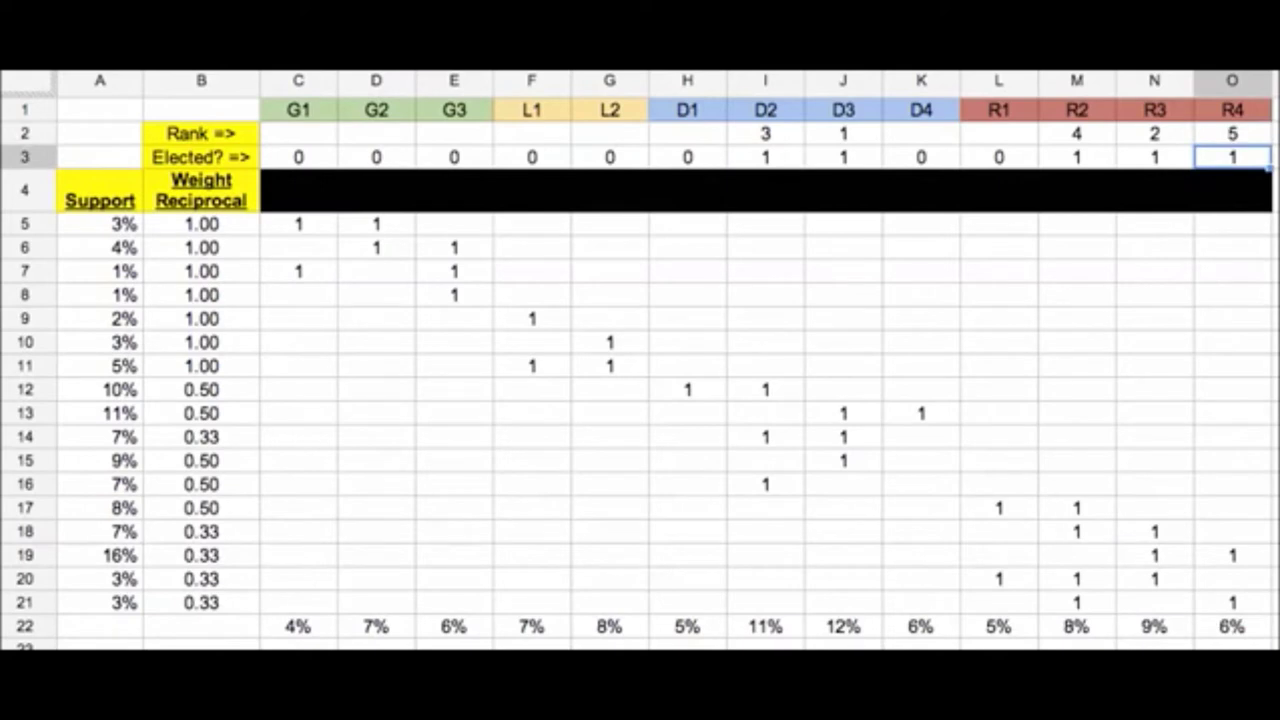
click(1154, 134)
click(1085, 140)
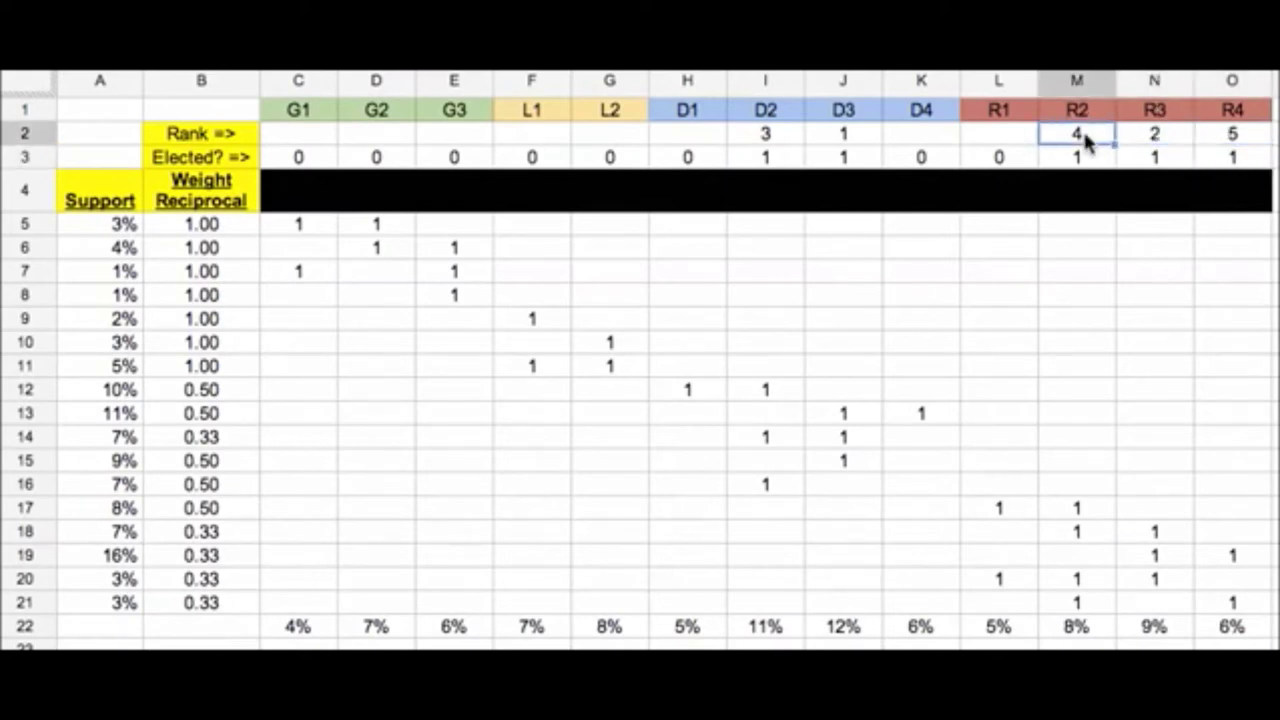
click(1235, 142)
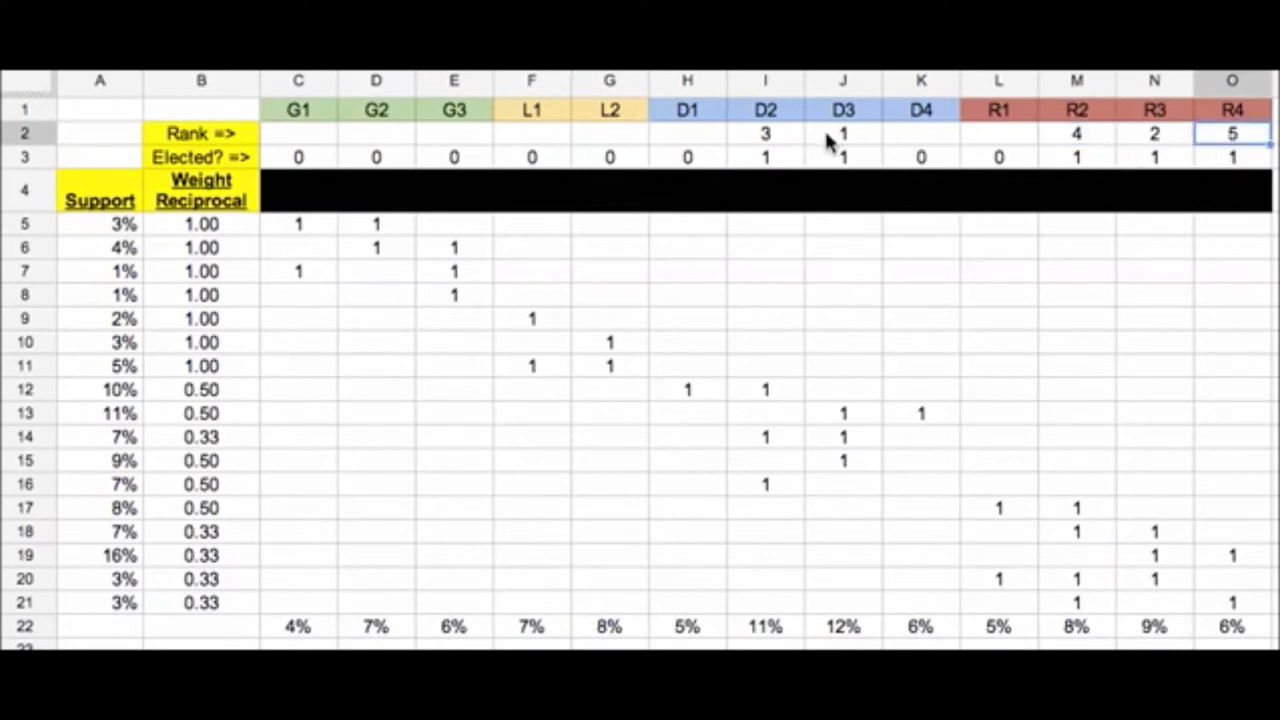
click(783, 130)
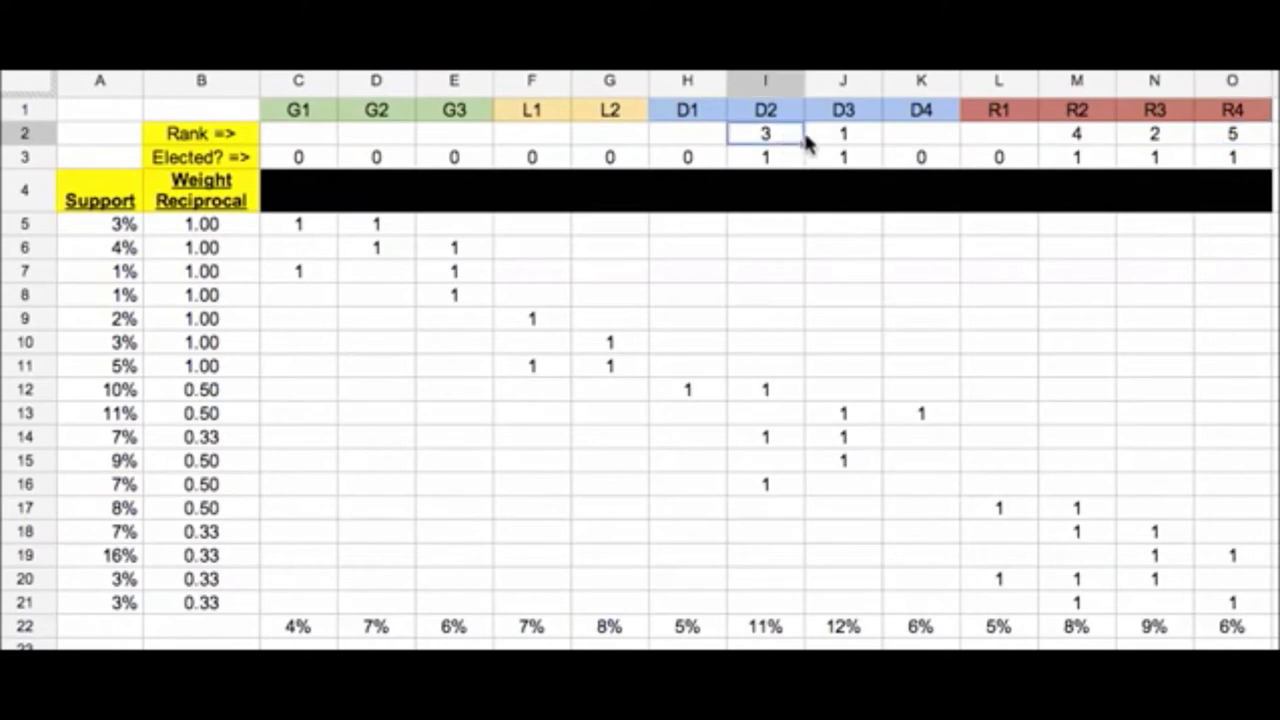
click(836, 134)
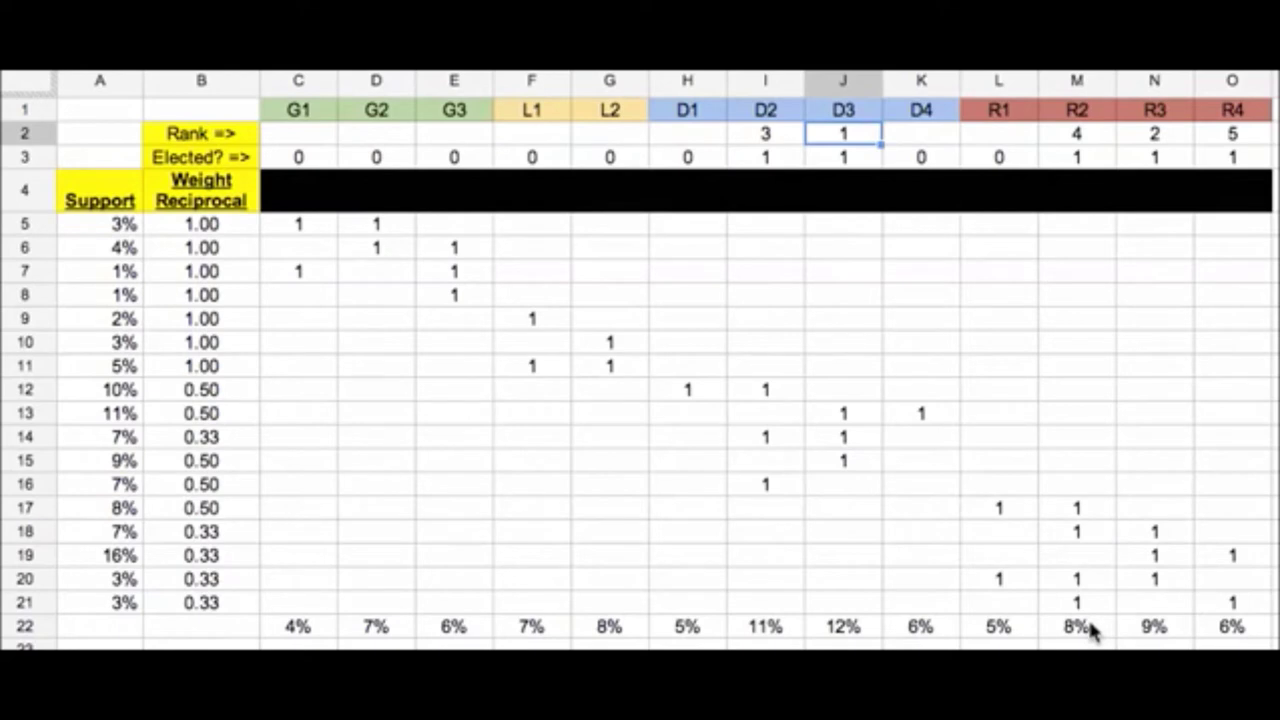
click(1018, 632)
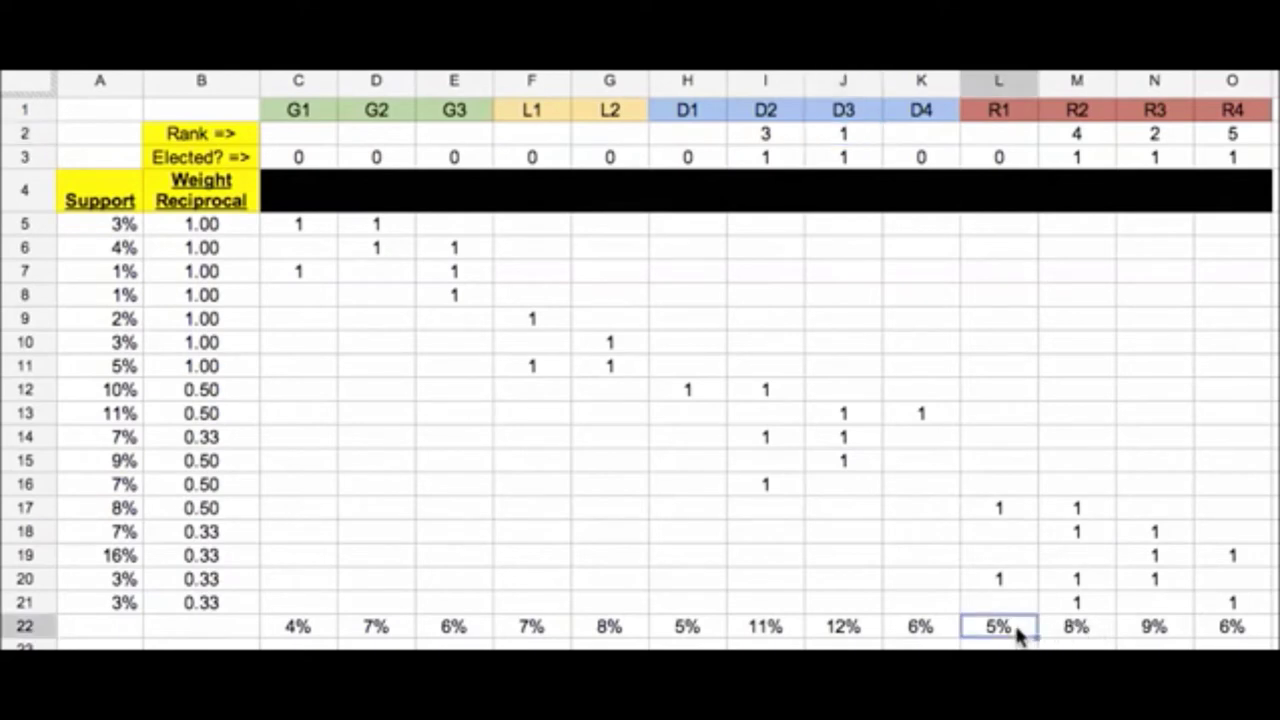
click(940, 632)
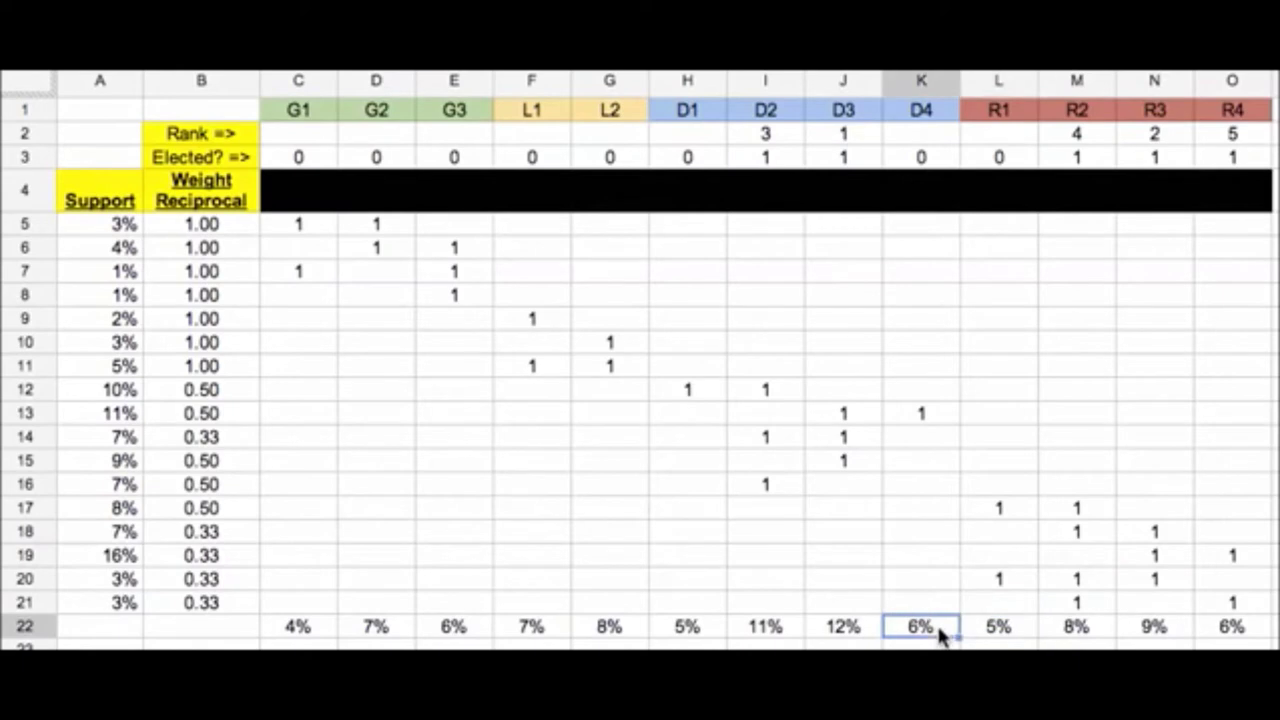
click(626, 627)
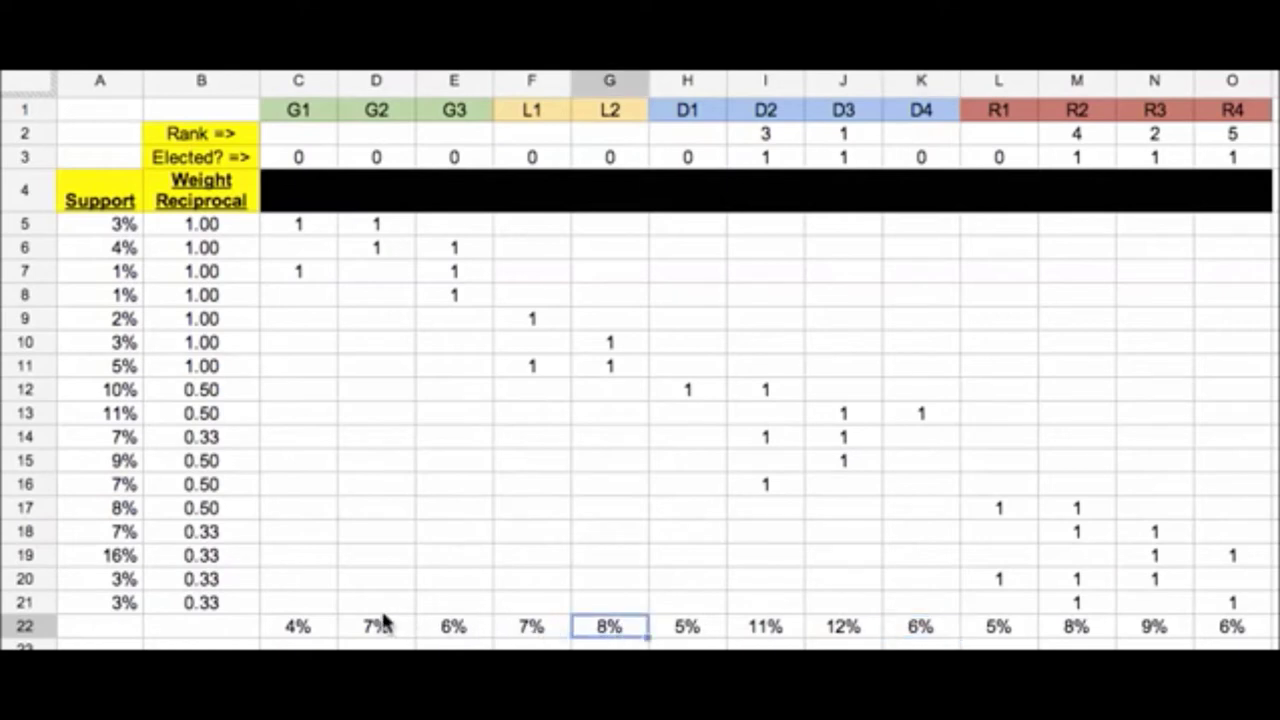
click(384, 627)
Step: Enter rank 6 for L2 in G2, then compare the G2 (7%) and D4 totals
click(640, 627)
click(621, 128)
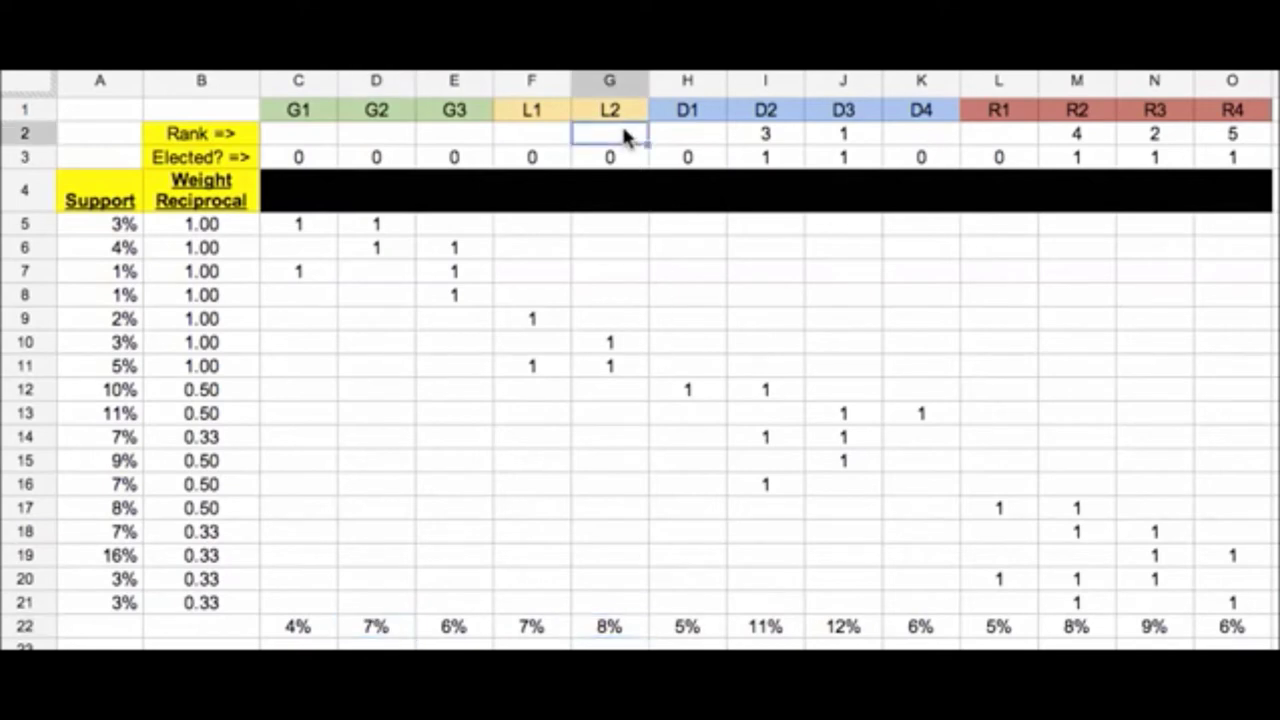
text(1)
key(BackSpace)
text(6)
key(Return)
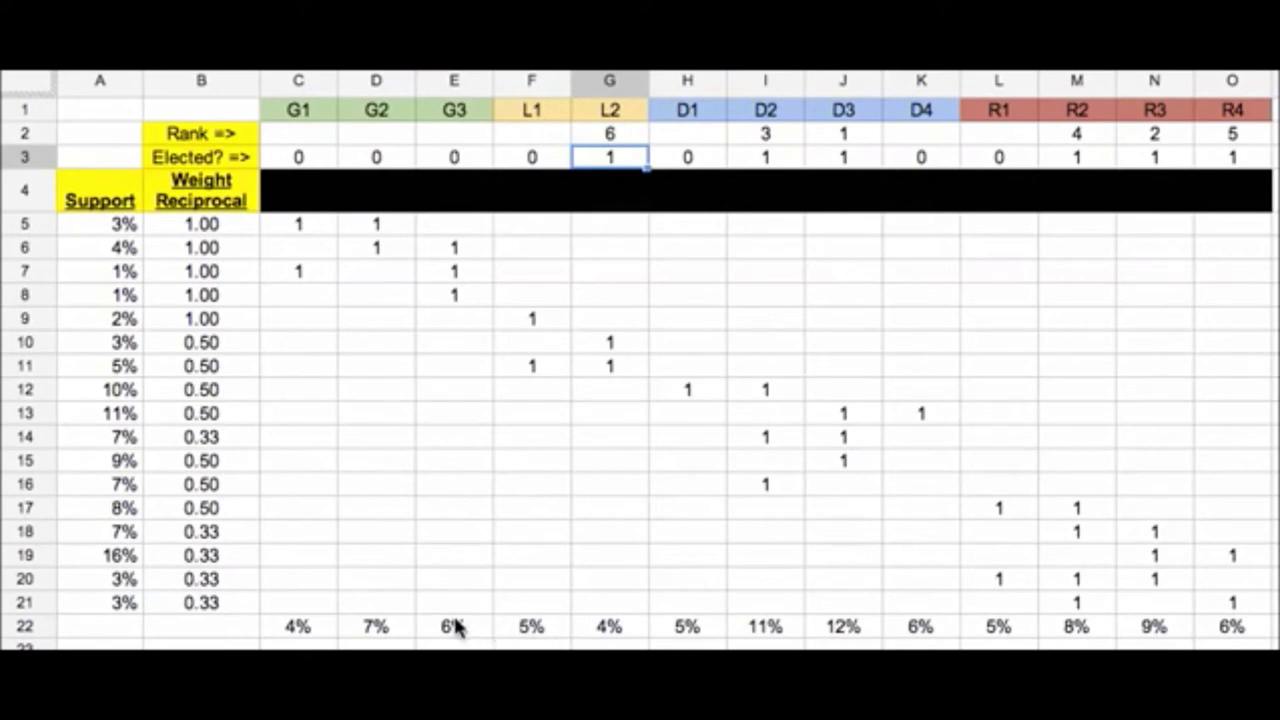
click(392, 630)
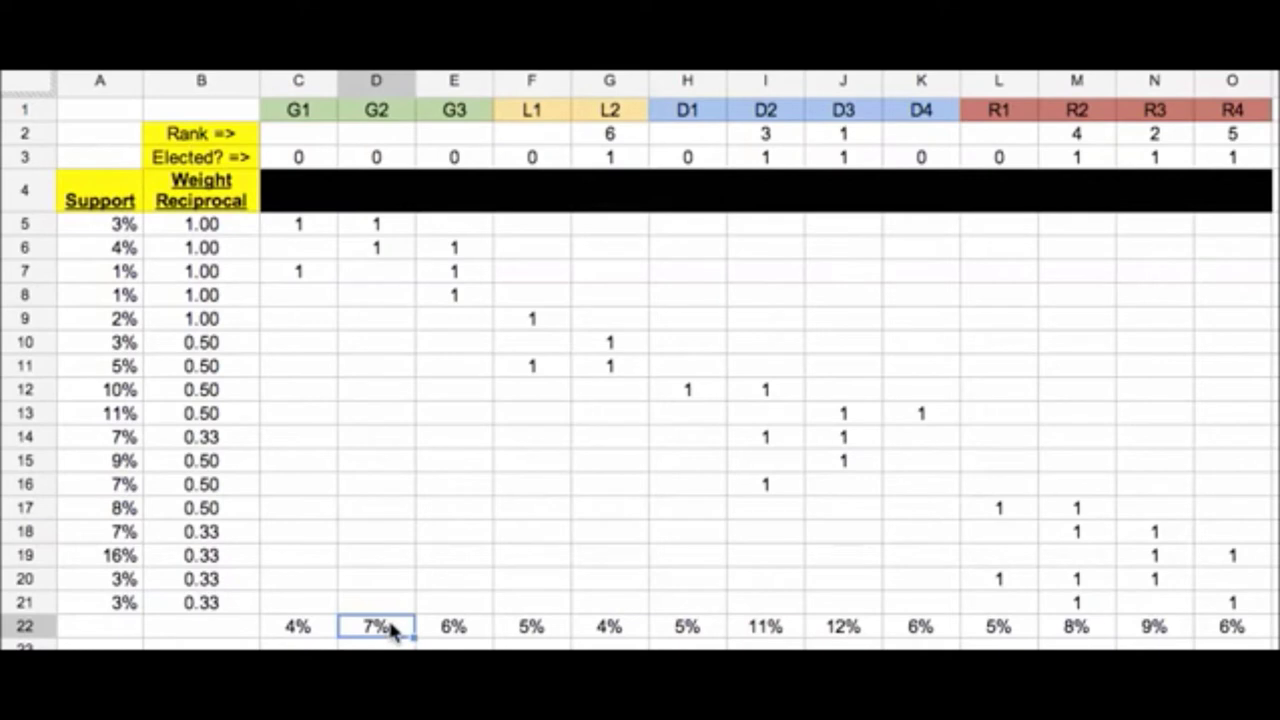
click(940, 630)
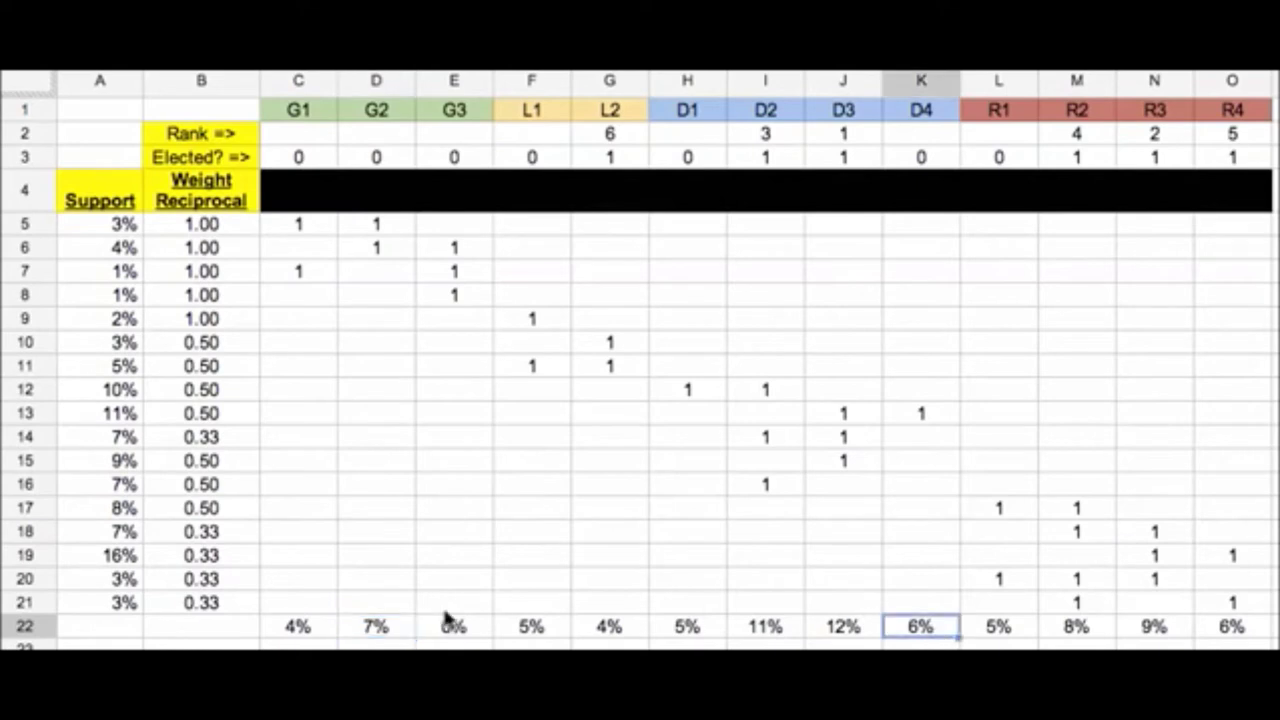
click(392, 625)
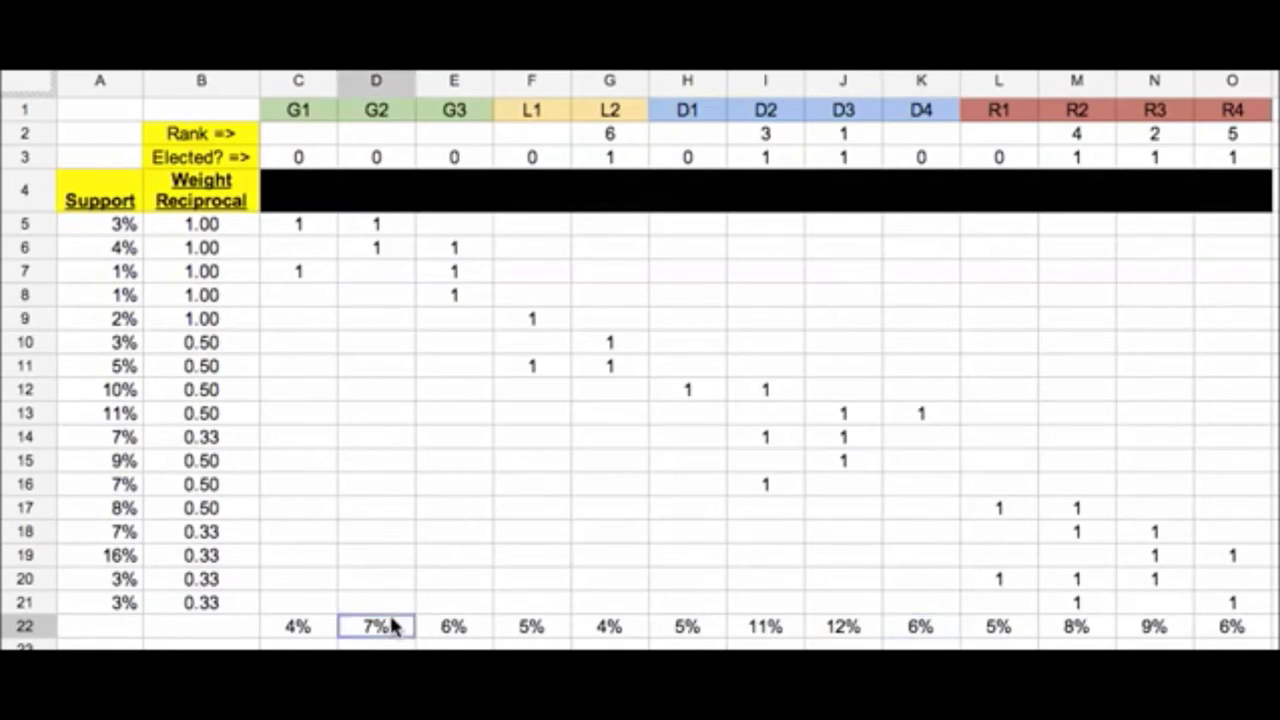
Step: Enter 7 in D2 to rank G2 seventh, then check L1's 5% total
click(384, 140)
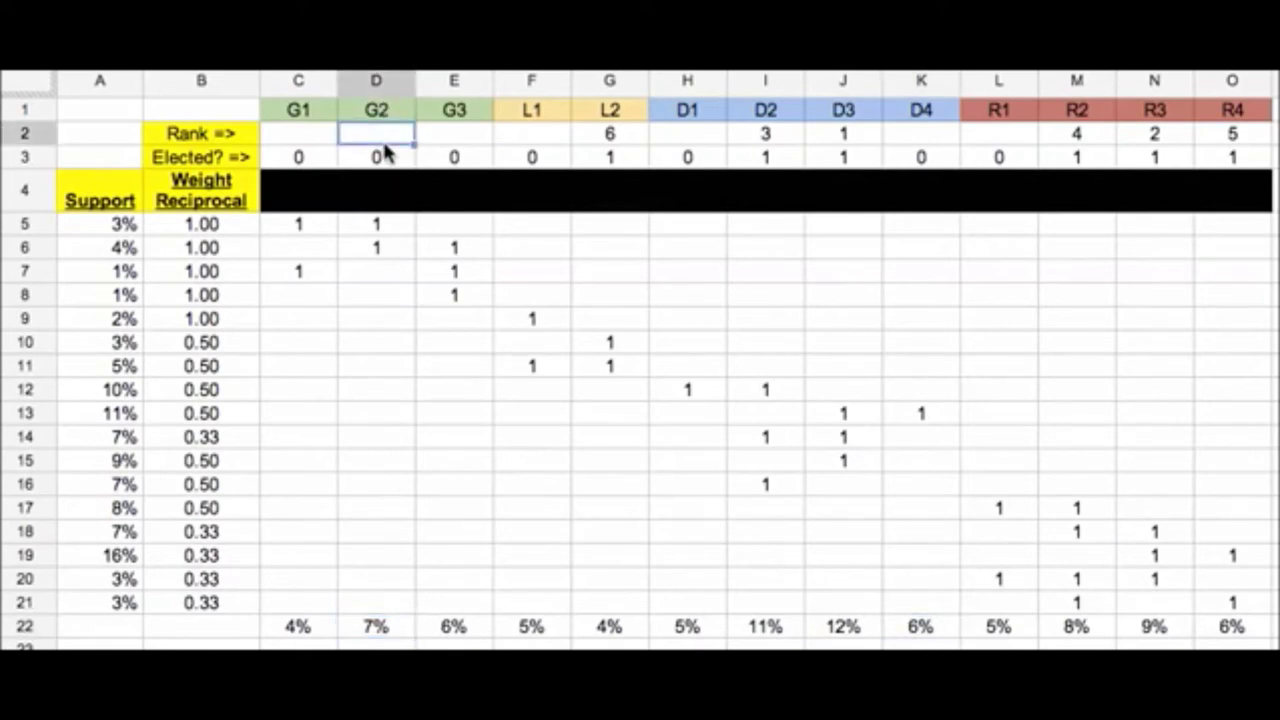
text(7)
key(Return)
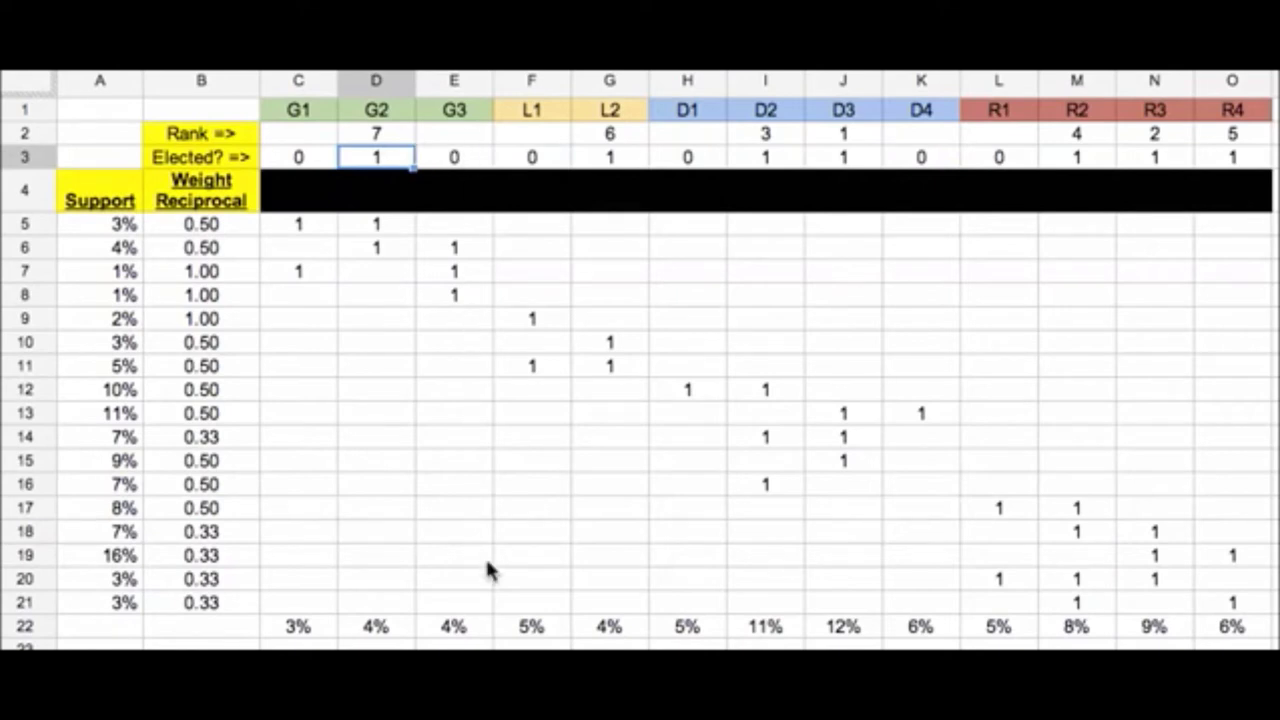
click(531, 632)
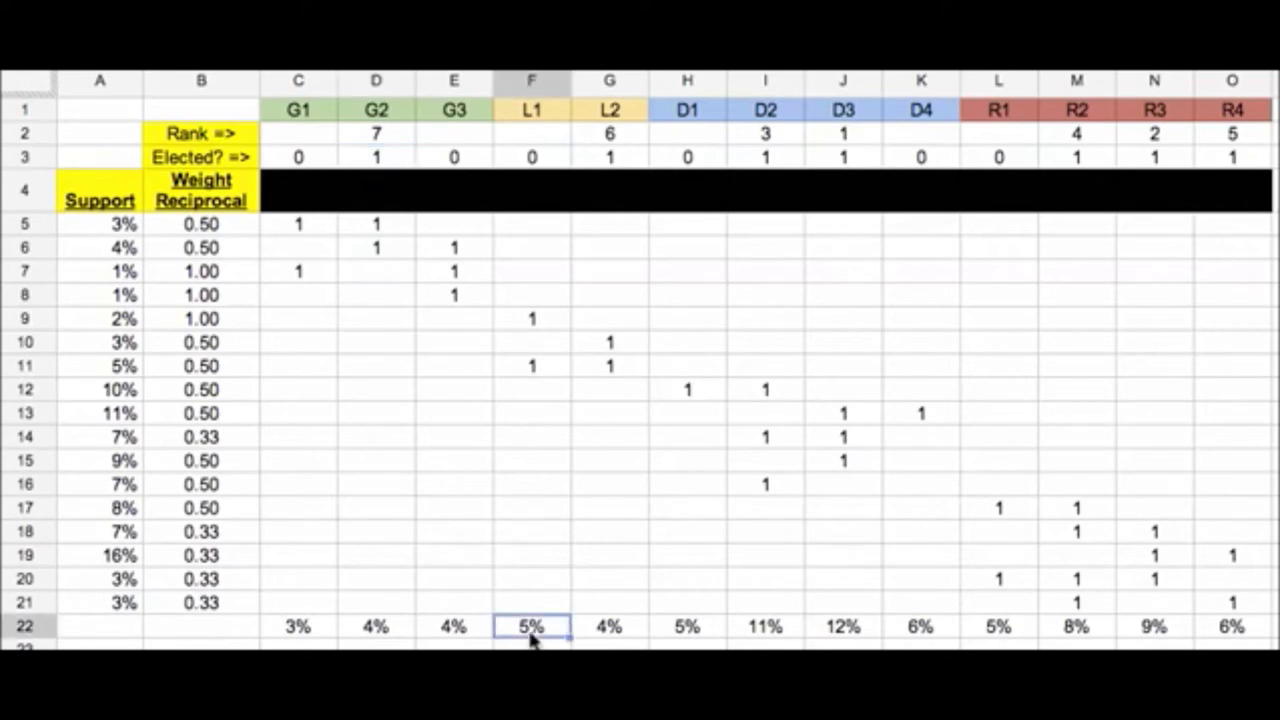
Step: After checking D1 (5%) and D4 (6%), enter 8 in K2 to rank D4 eighth
click(677, 626)
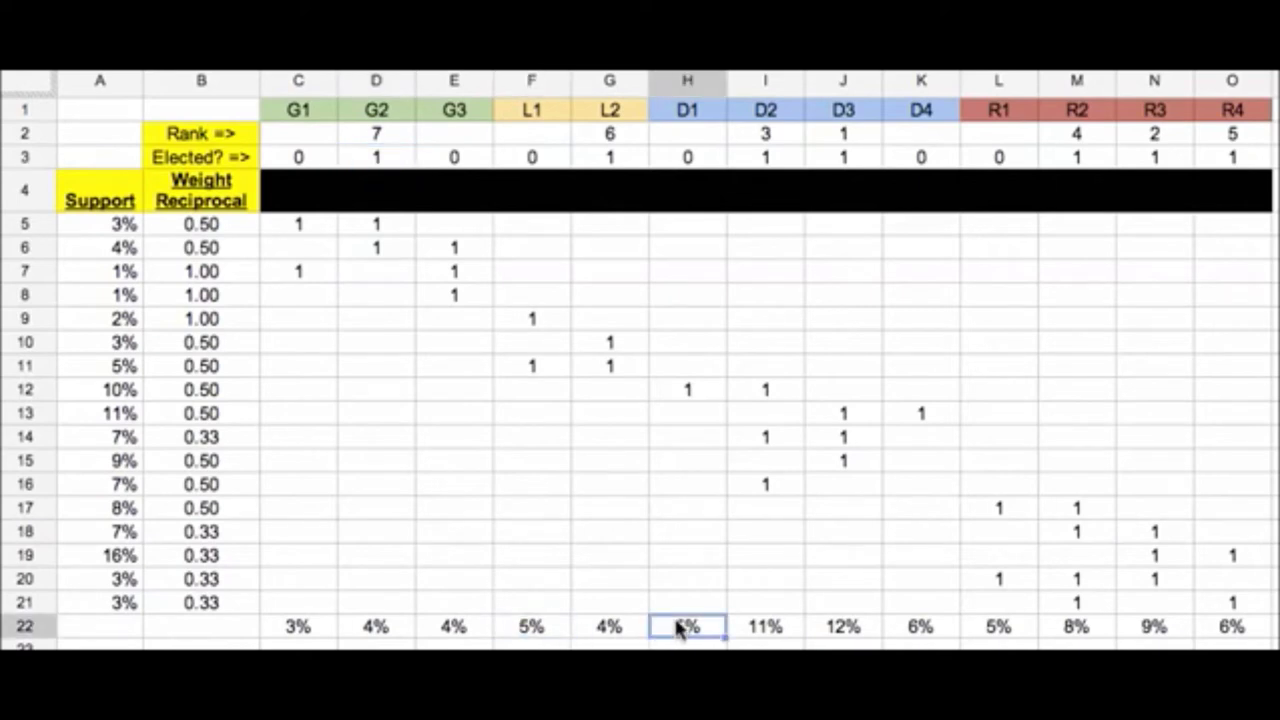
click(916, 628)
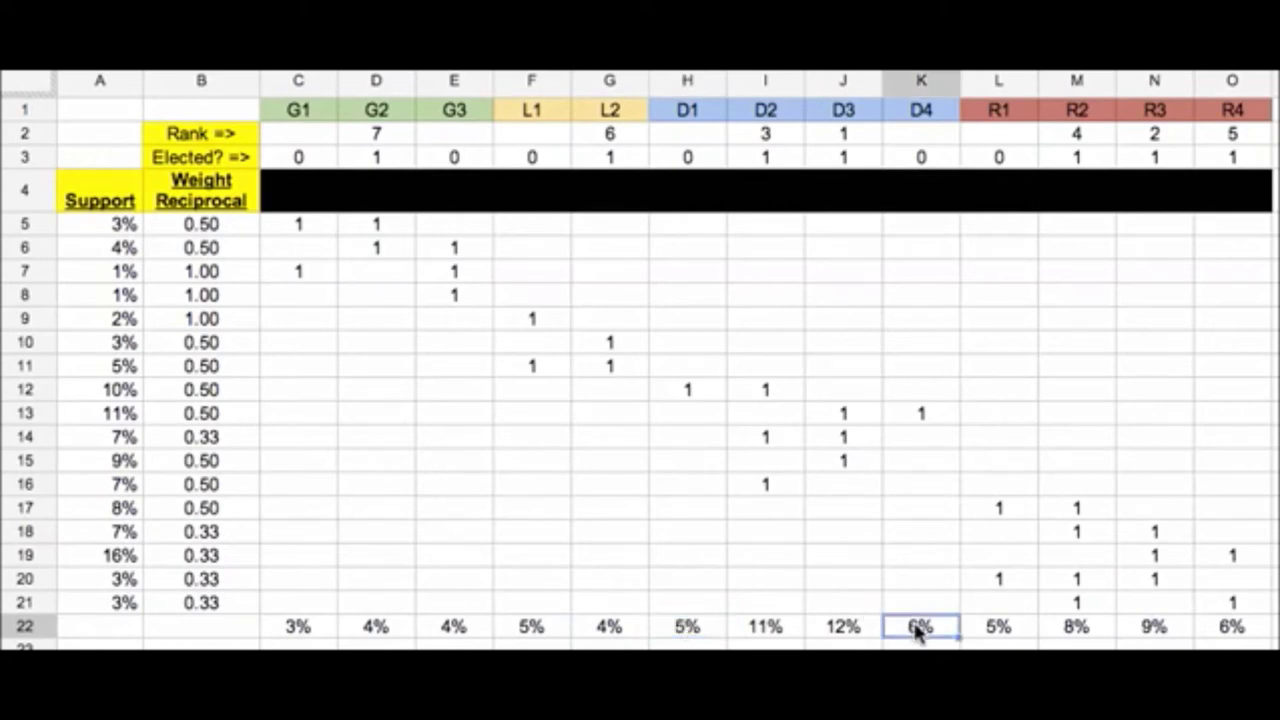
click(922, 138)
text(8)
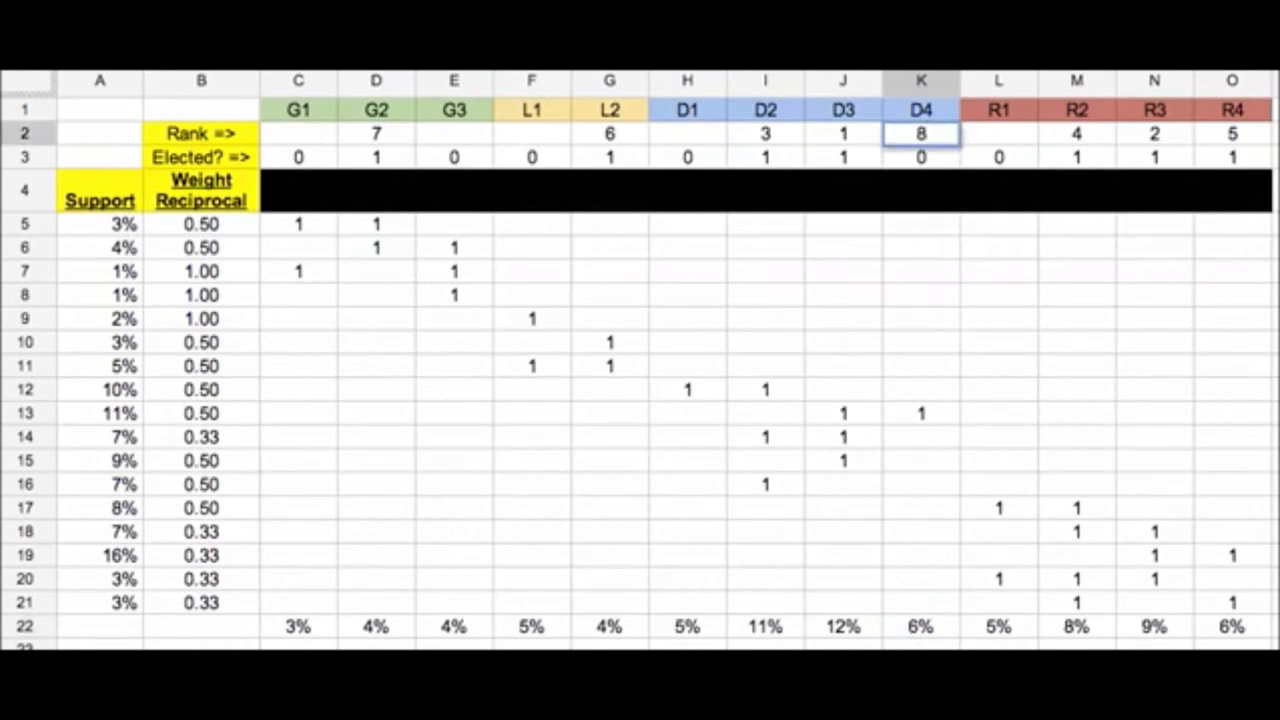
key(Return)
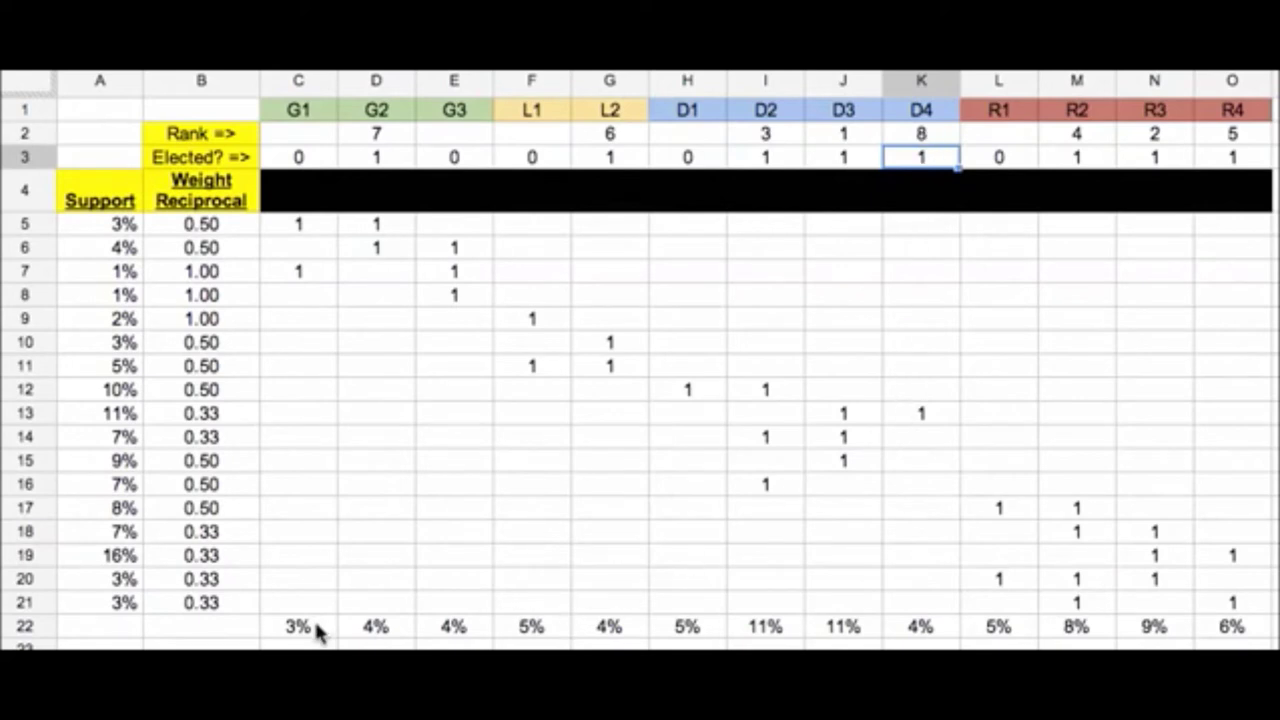
click(456, 628)
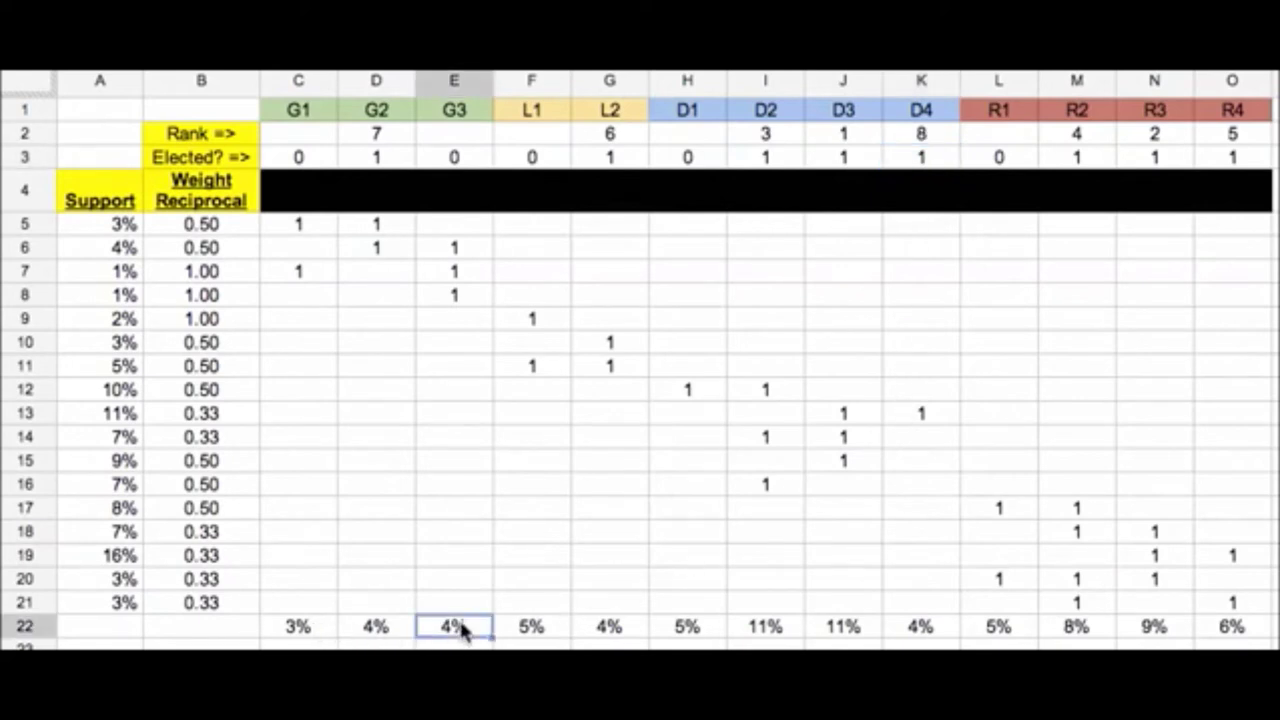
click(543, 628)
click(686, 627)
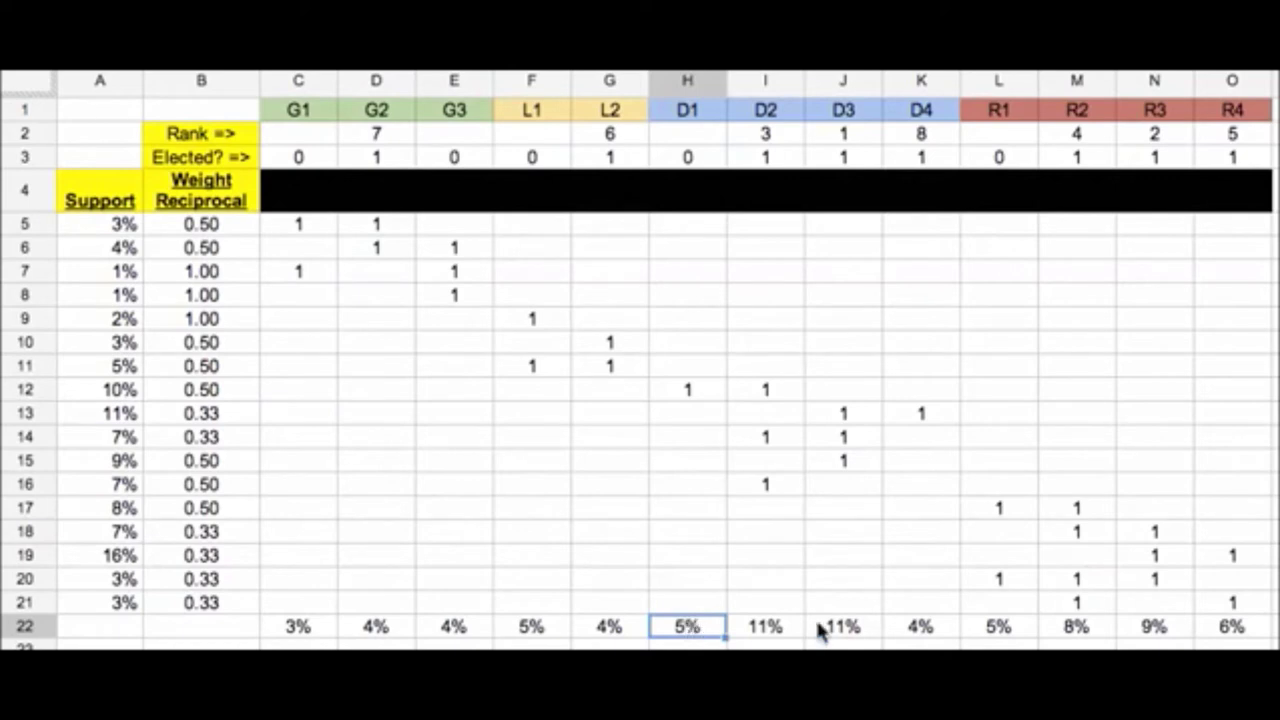
click(1010, 626)
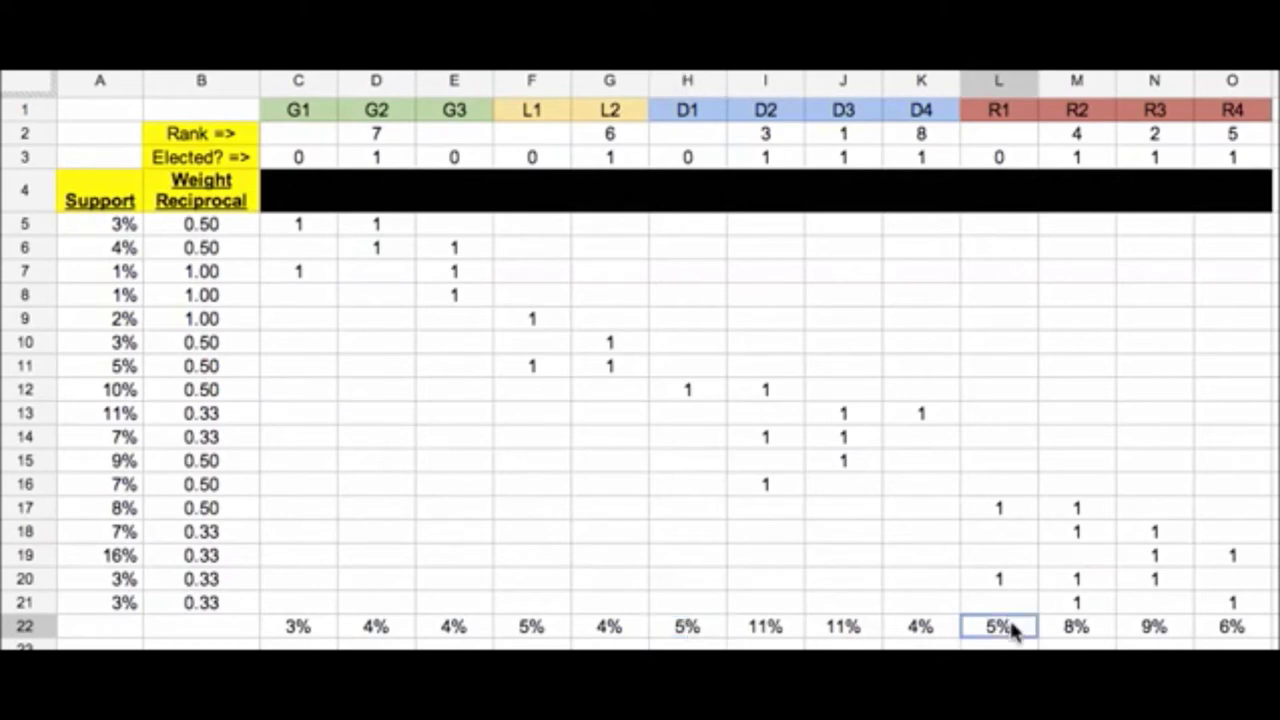
click(705, 624)
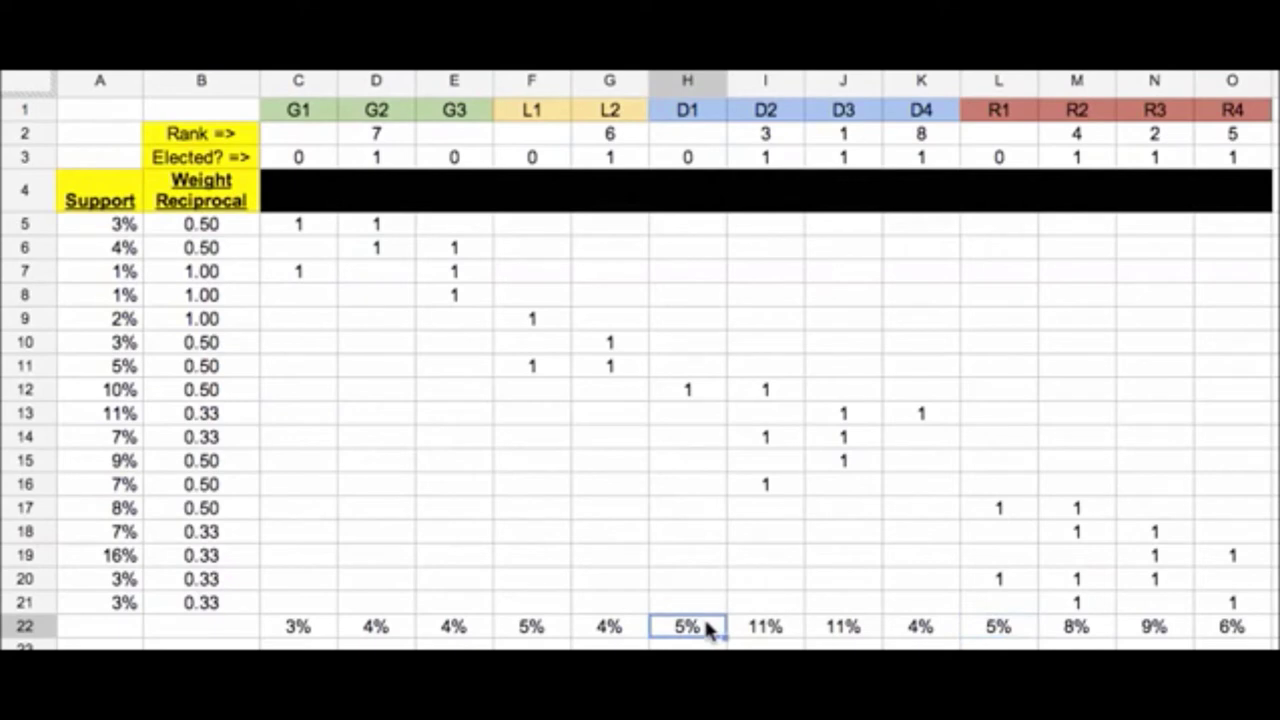
click(998, 134)
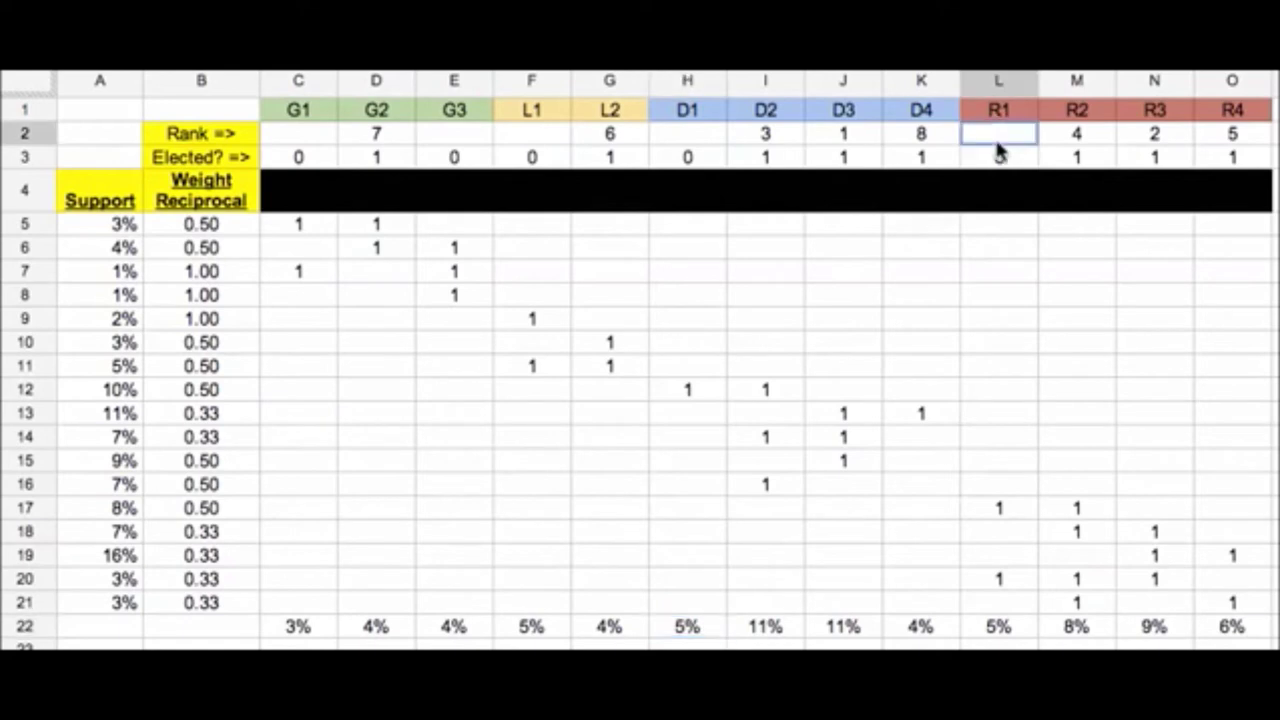
click(708, 136)
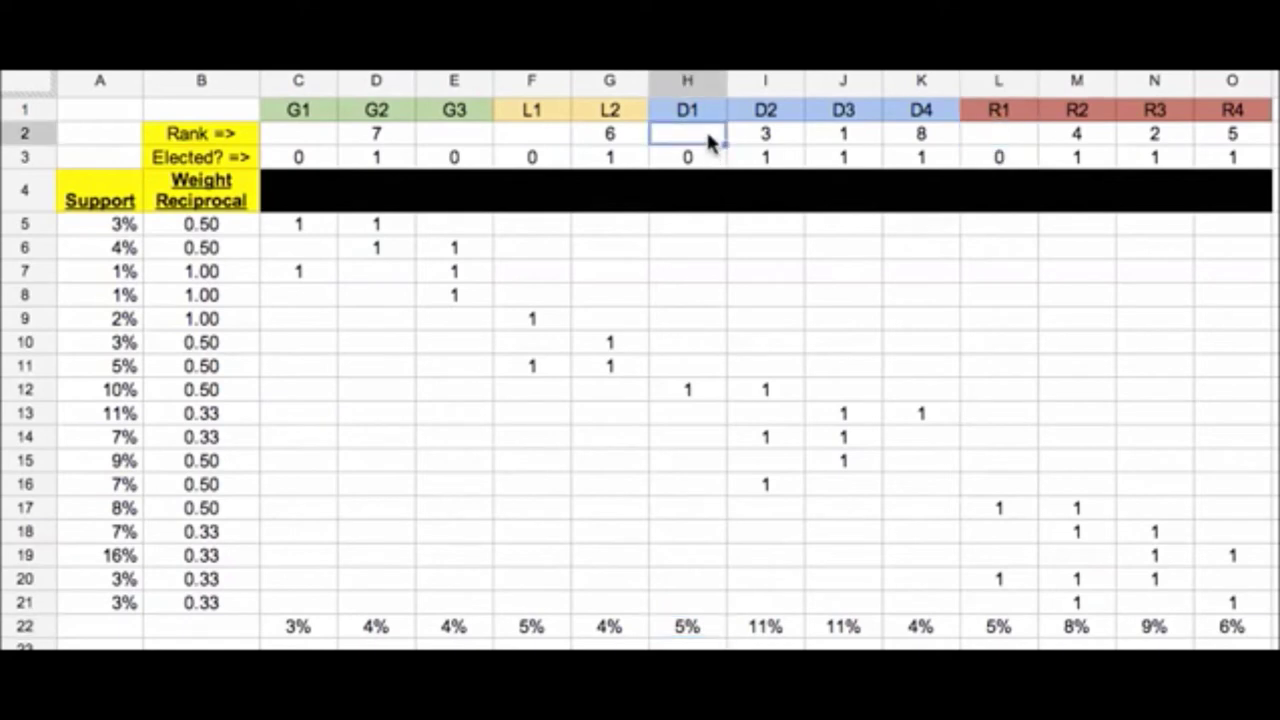
click(703, 627)
click(1020, 628)
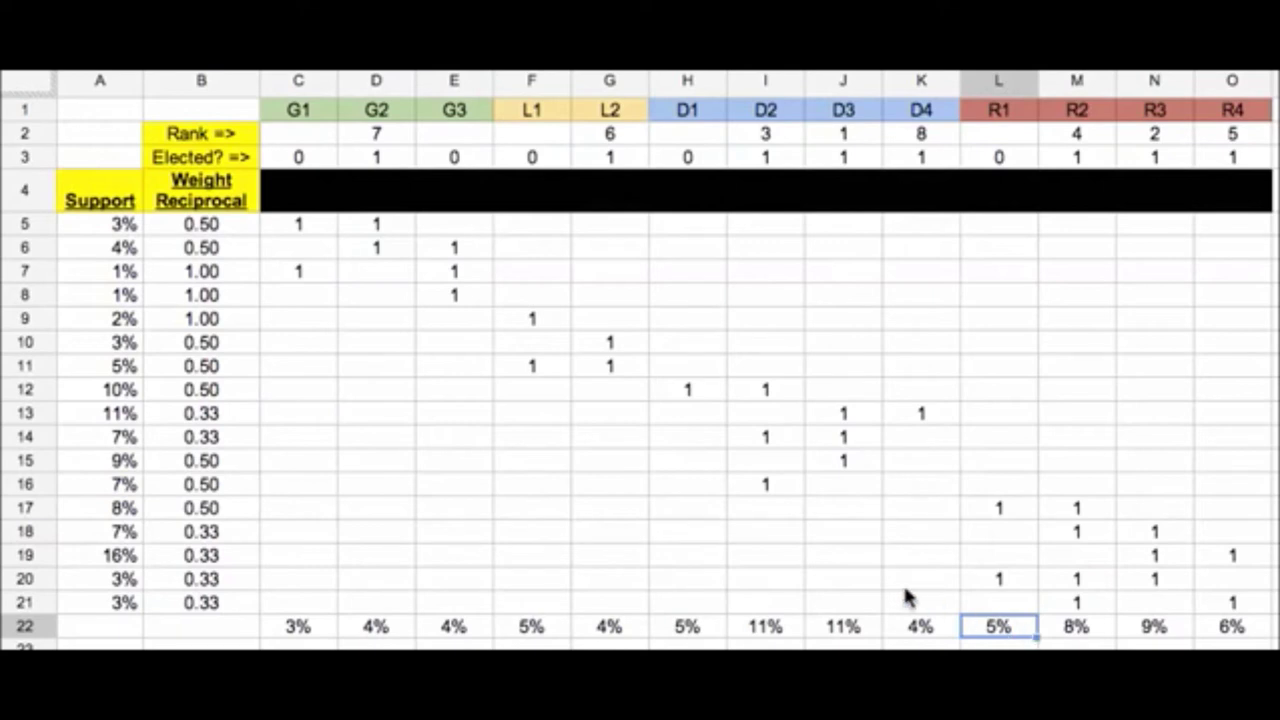
click(320, 620)
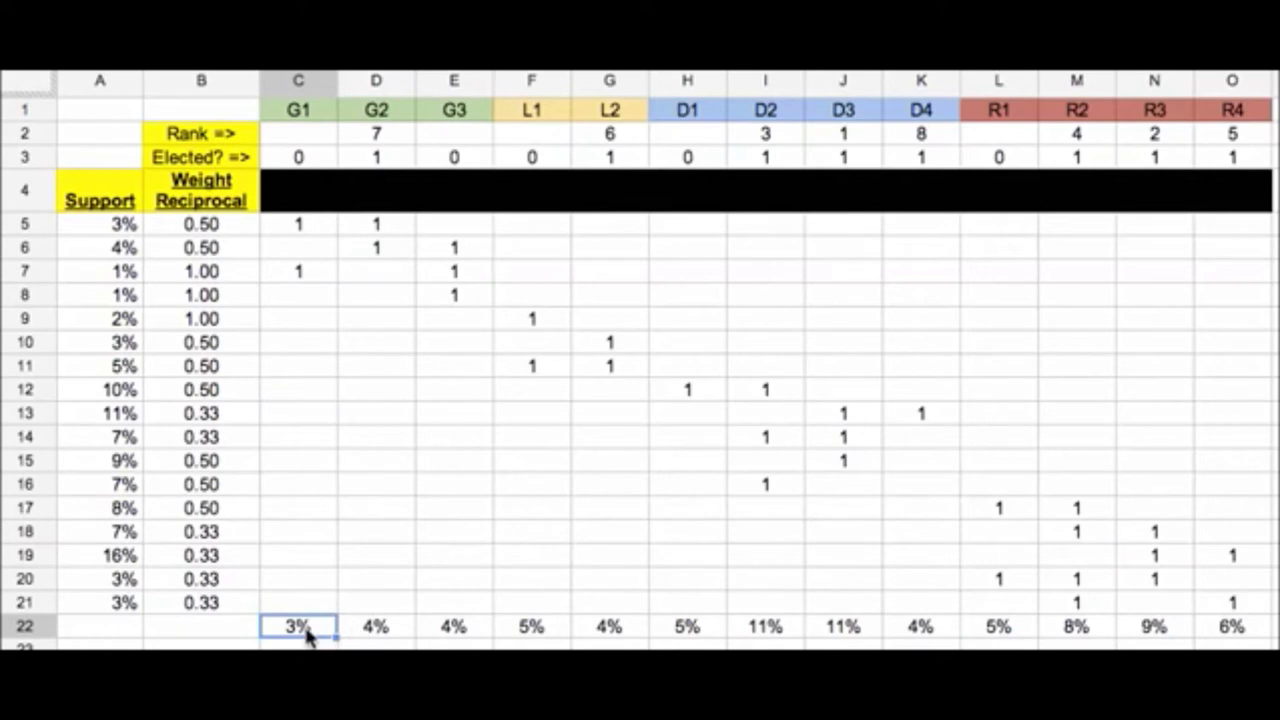
click(125, 226)
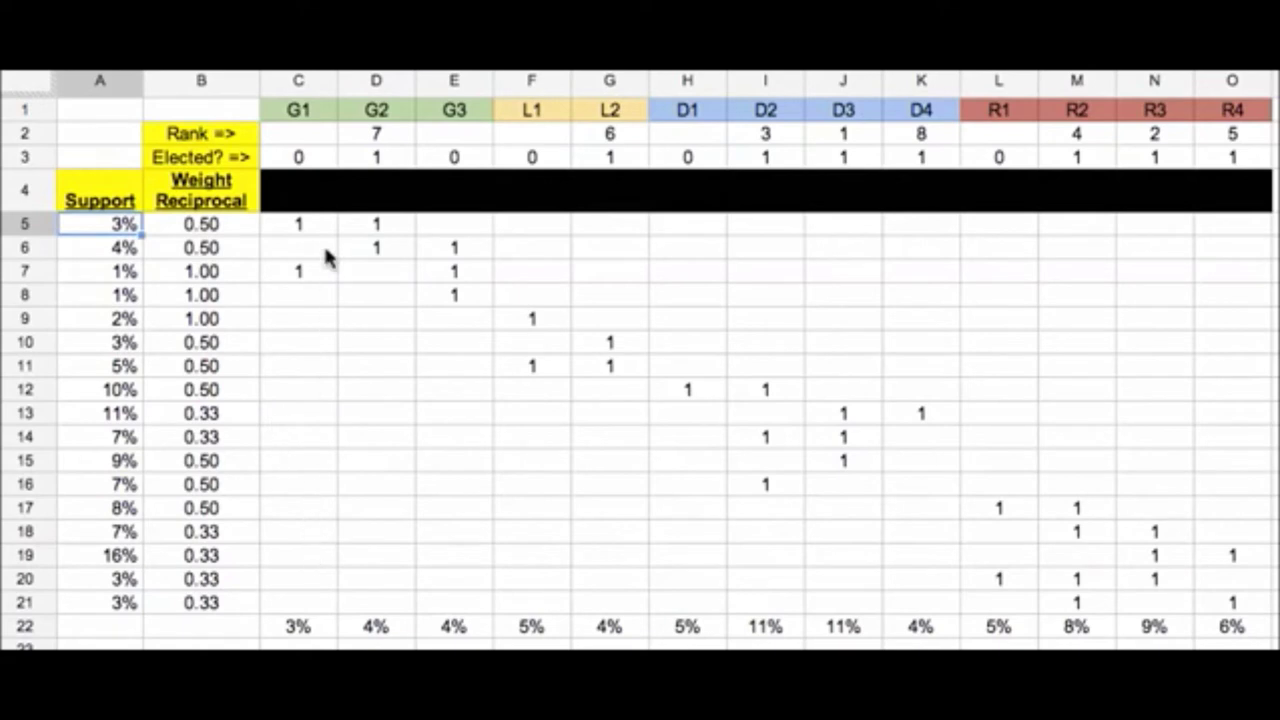
click(301, 132)
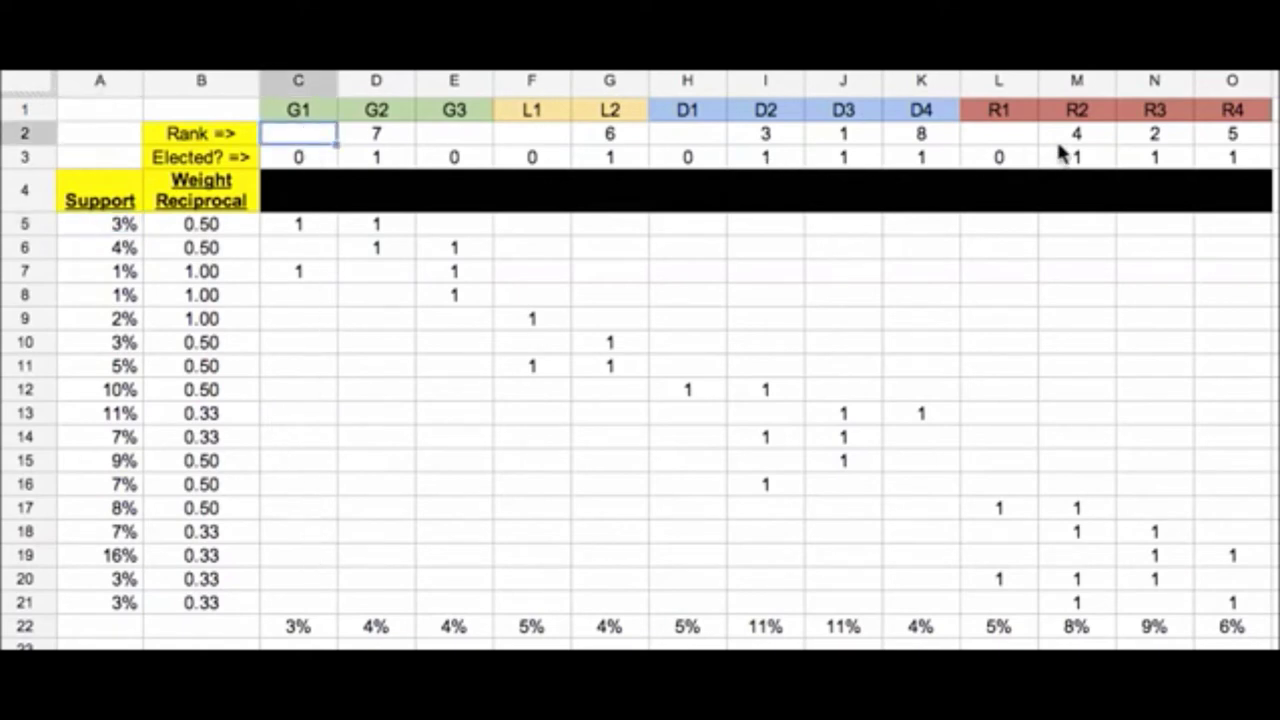
shift+click(1228, 140)
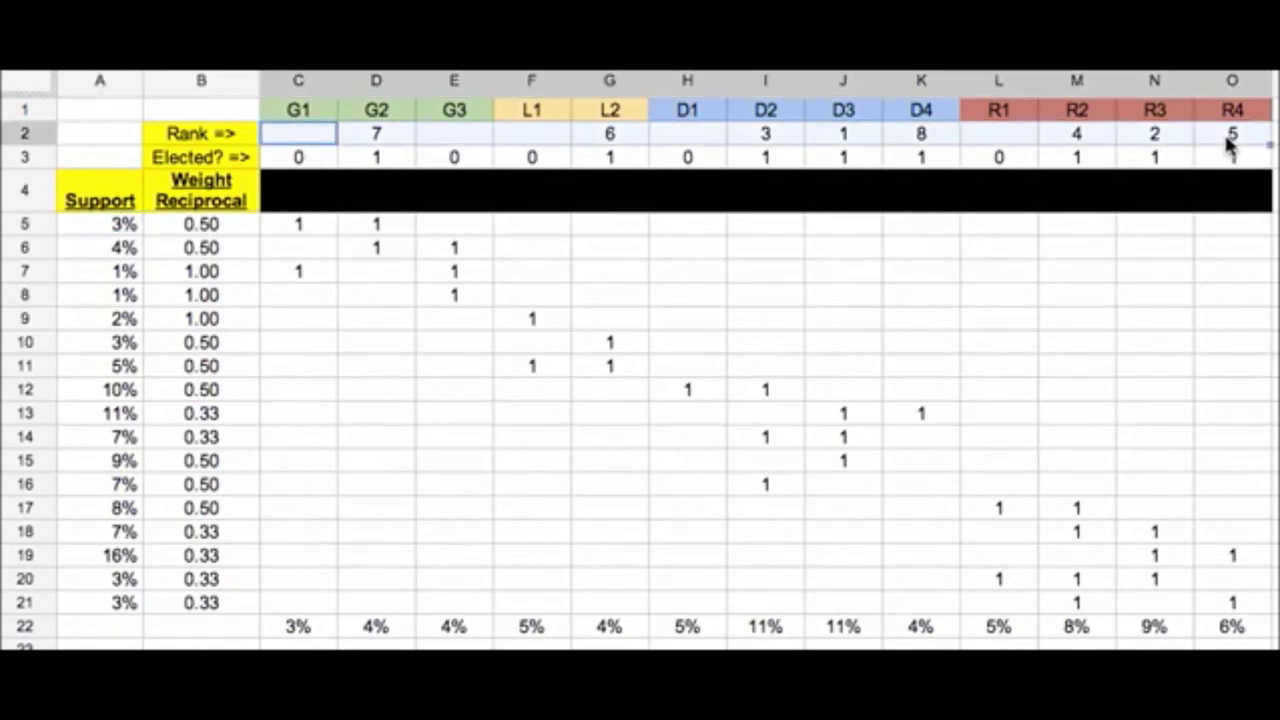
key(Delete)
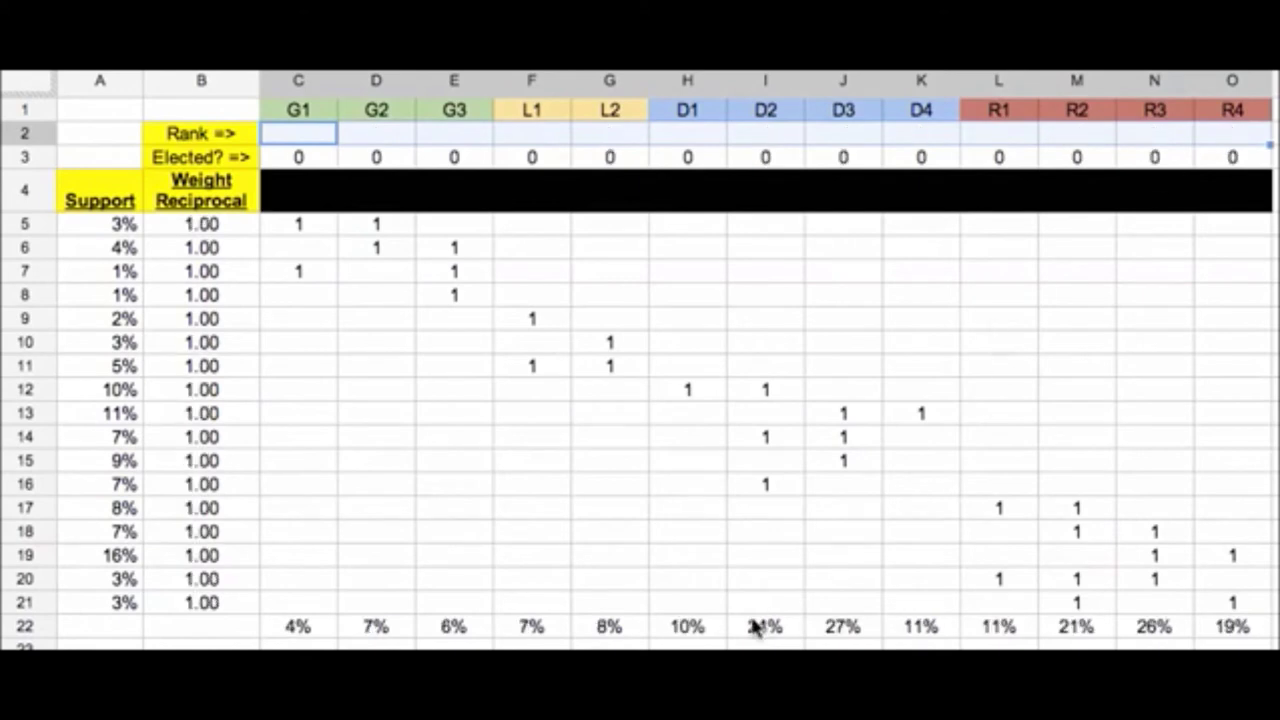
click(334, 625)
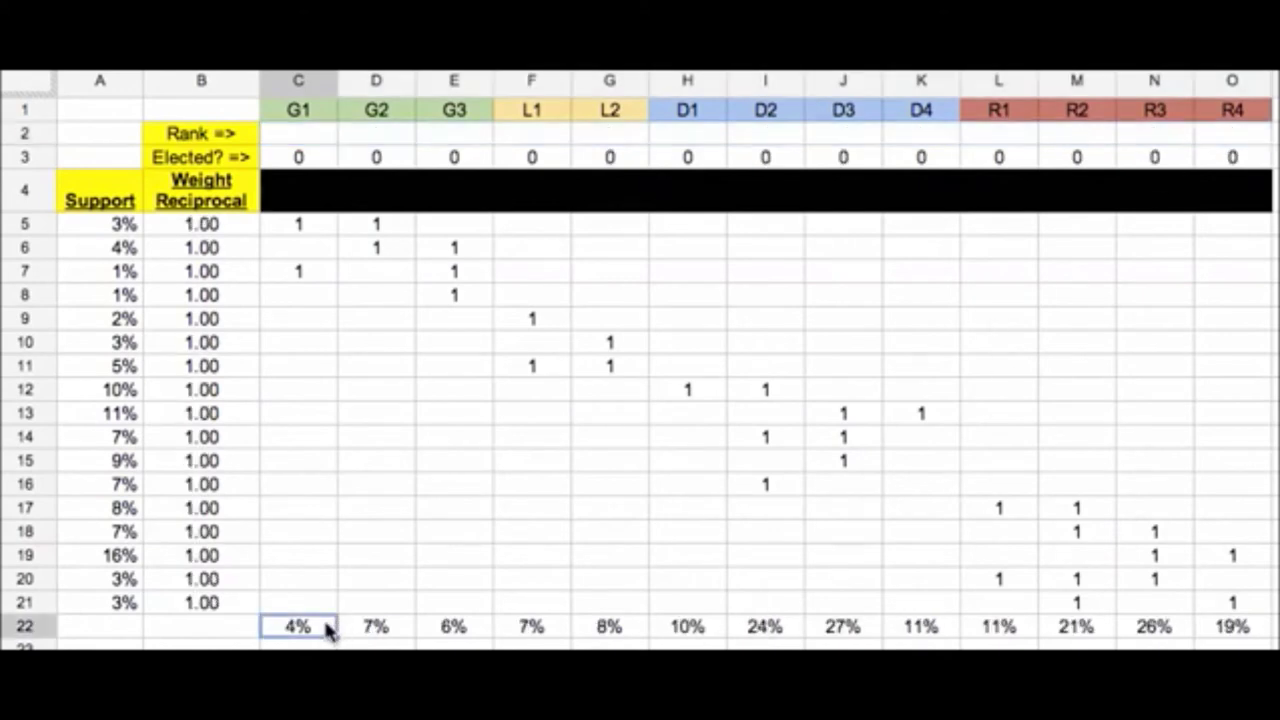
click(304, 226)
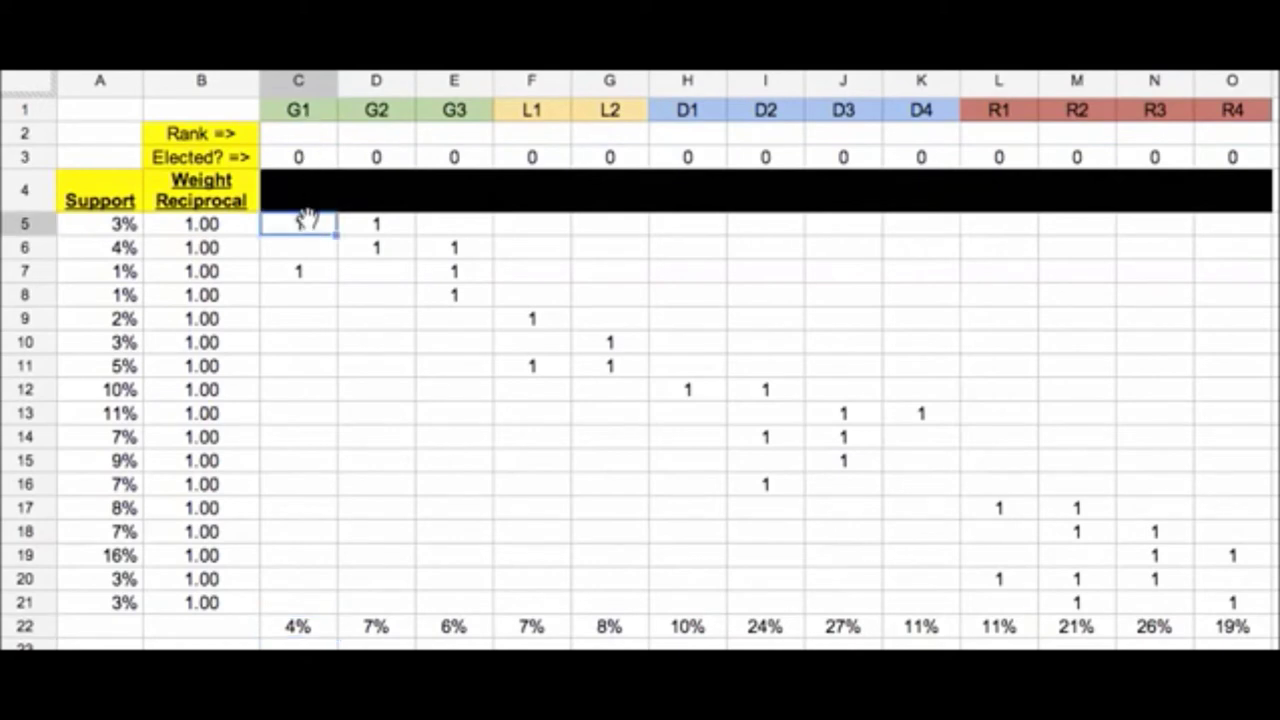
click(133, 226)
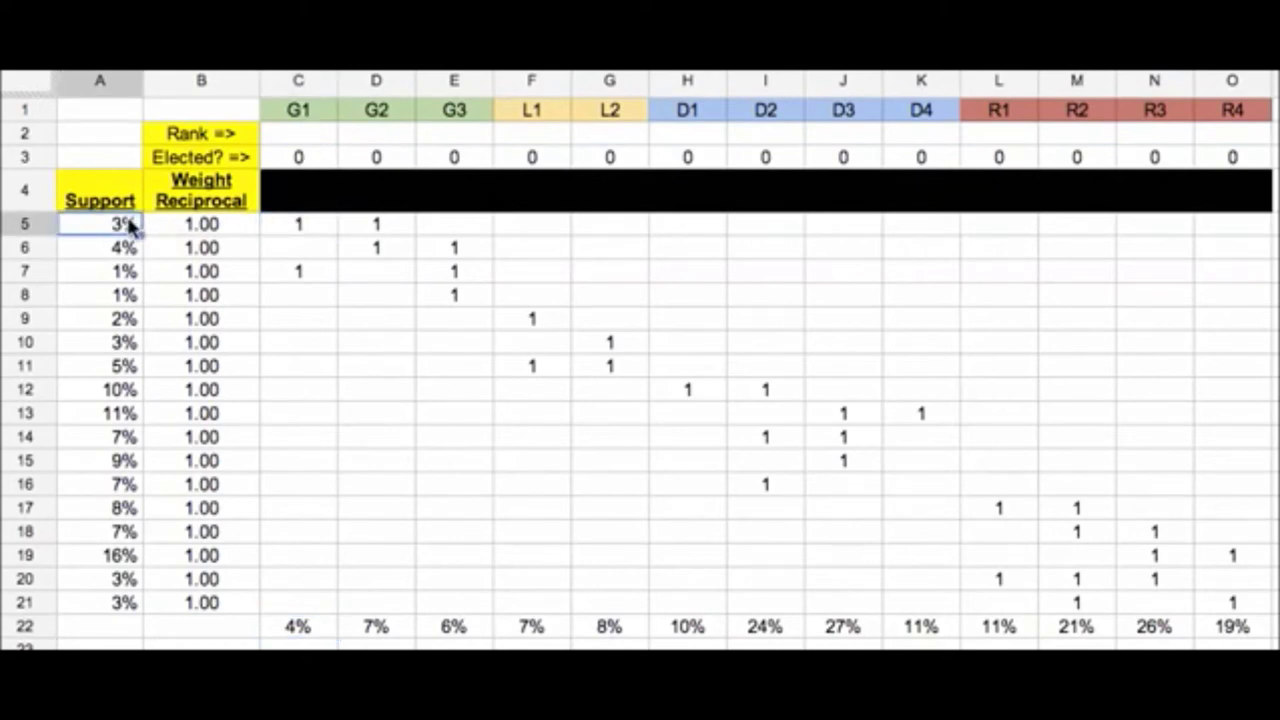
click(292, 278)
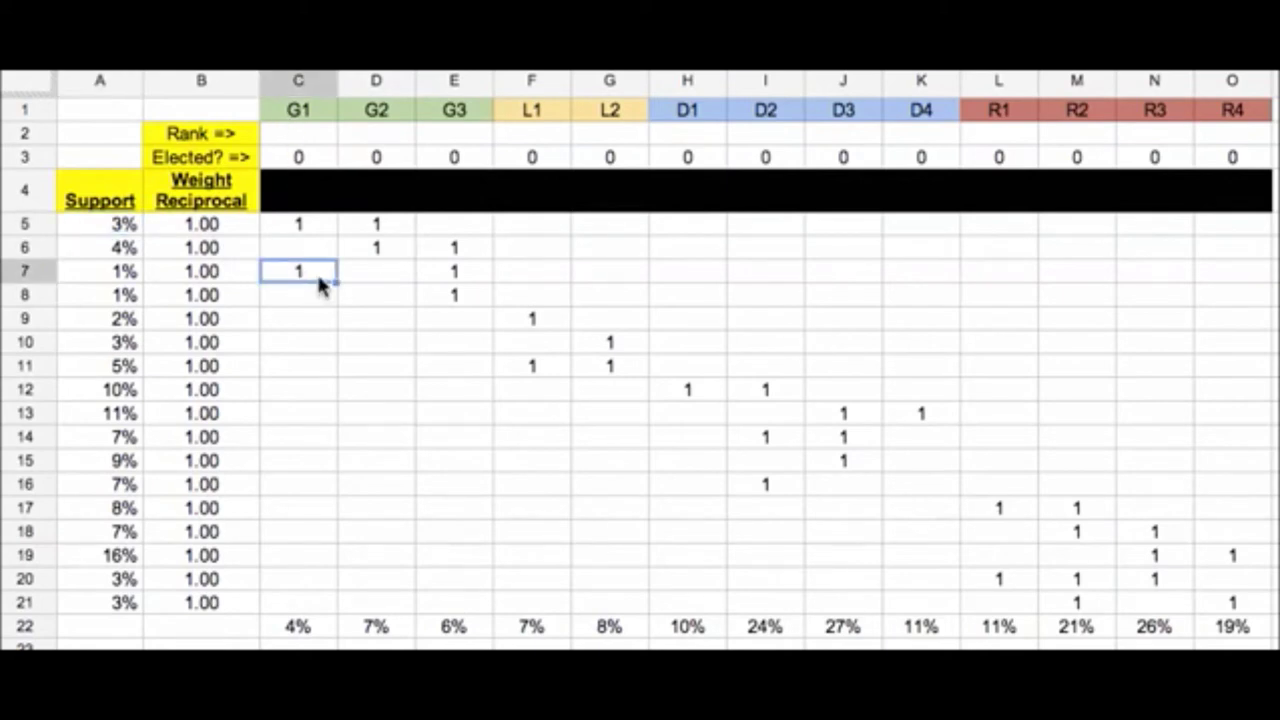
click(131, 270)
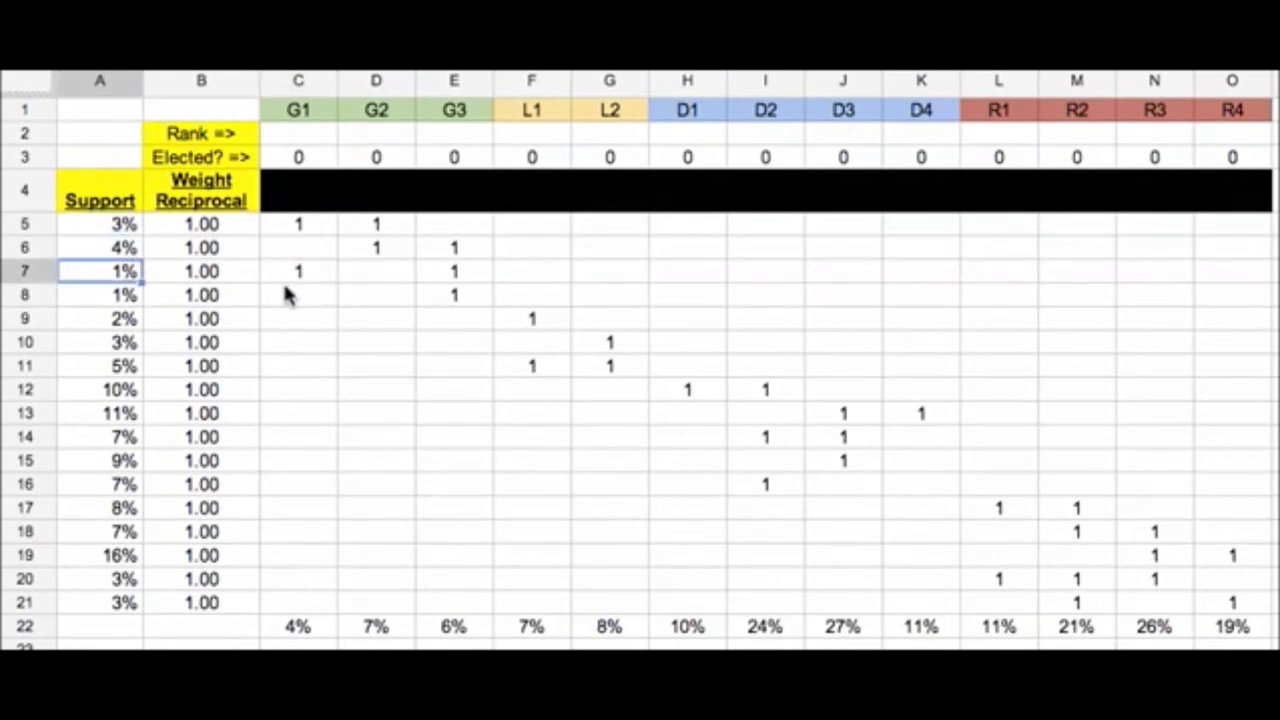
double_click(301, 625)
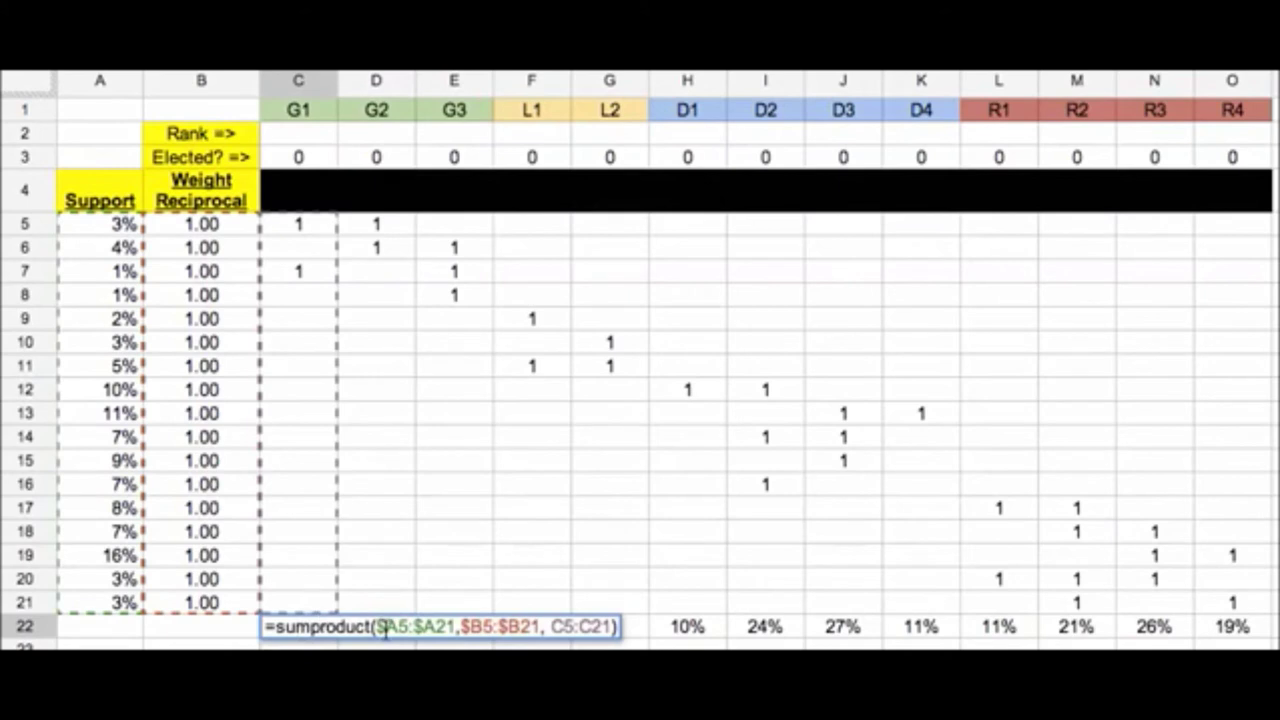
click(372, 628)
click(665, 632)
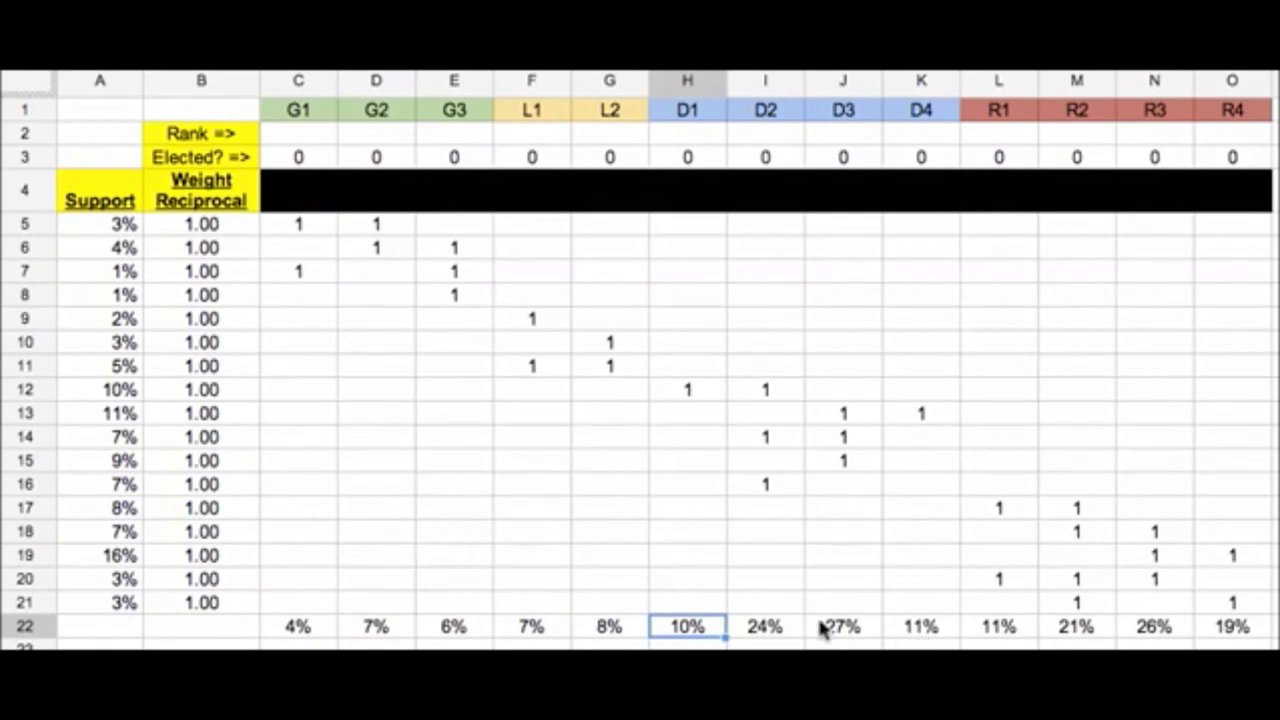
click(445, 250)
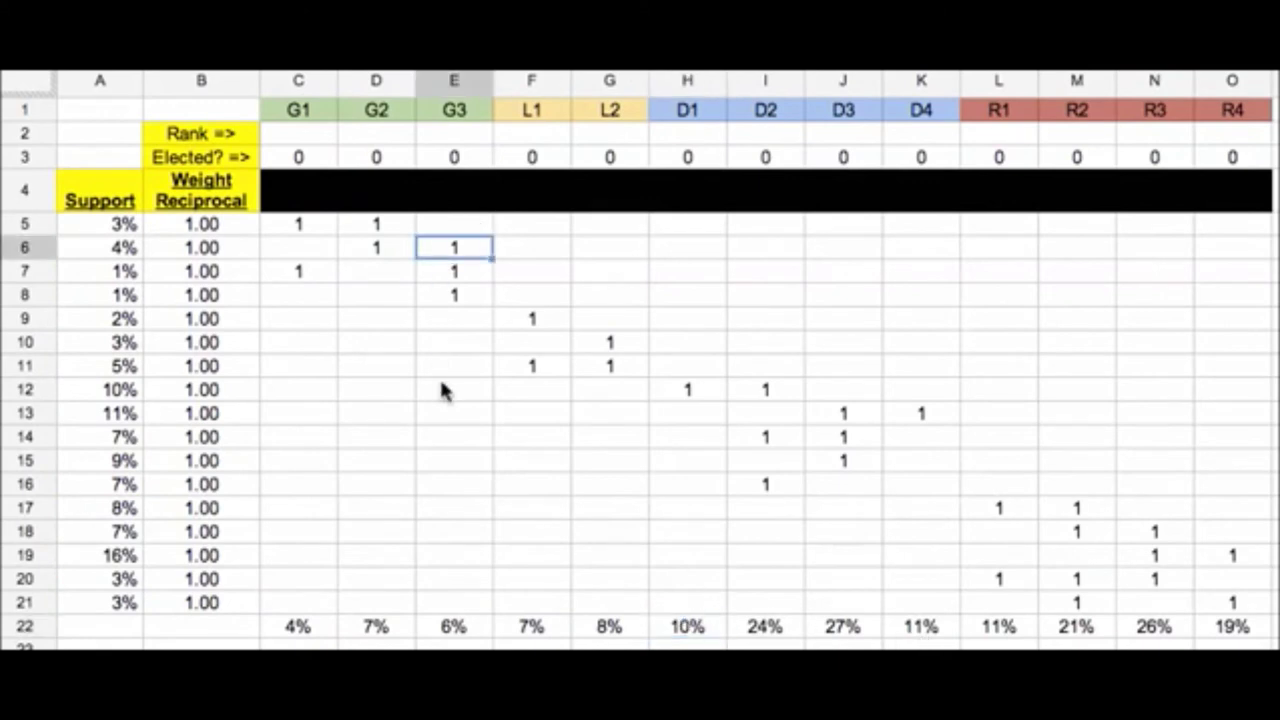
shift+click(458, 580)
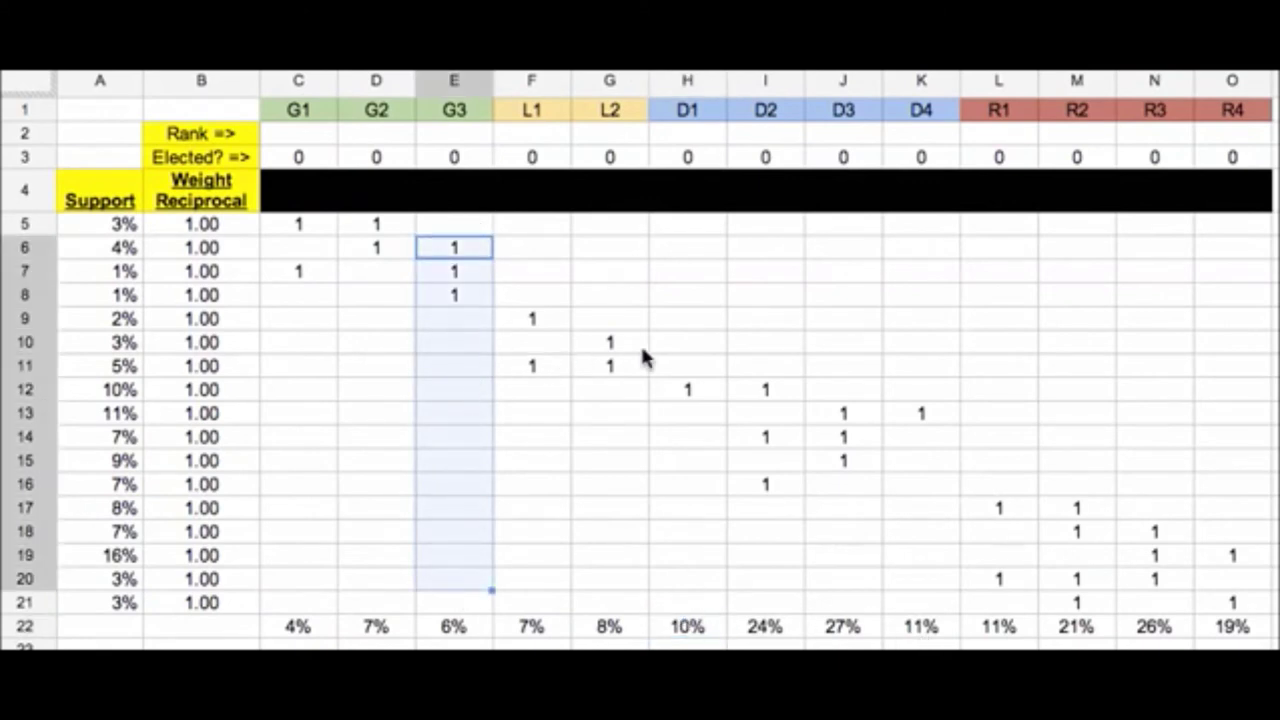
click(138, 232)
click(197, 232)
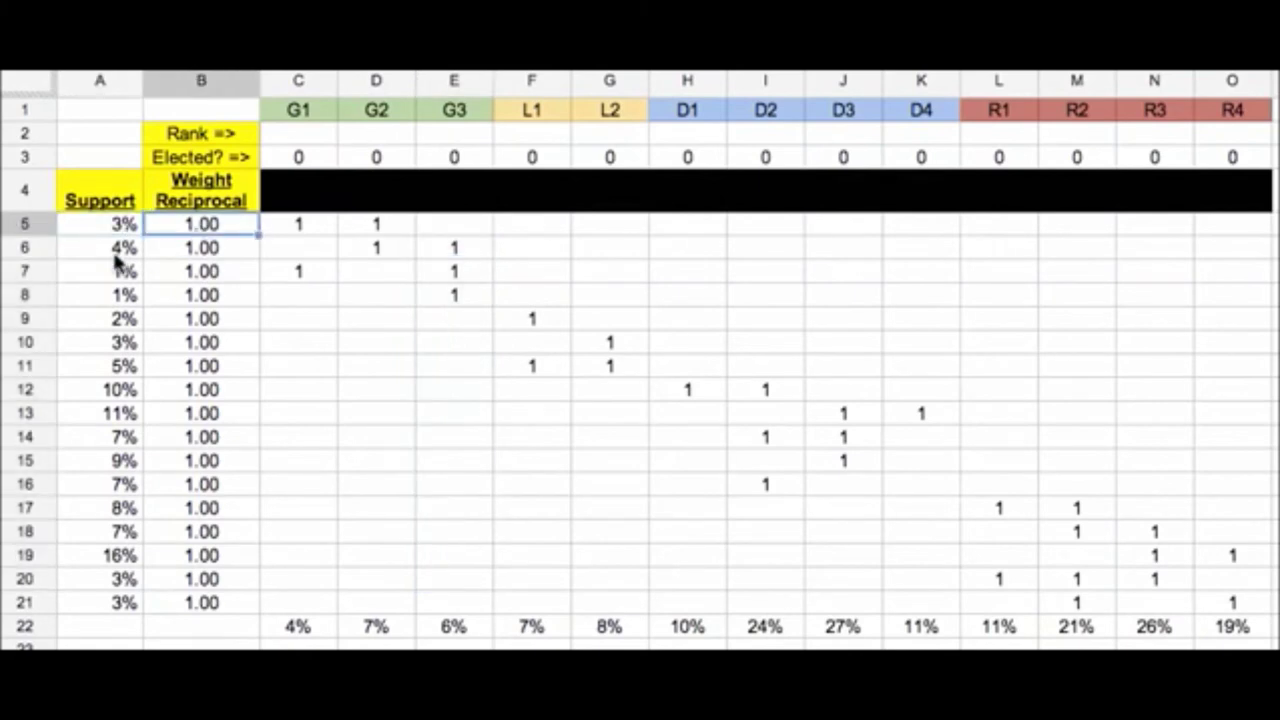
click(116, 252)
click(167, 247)
click(128, 272)
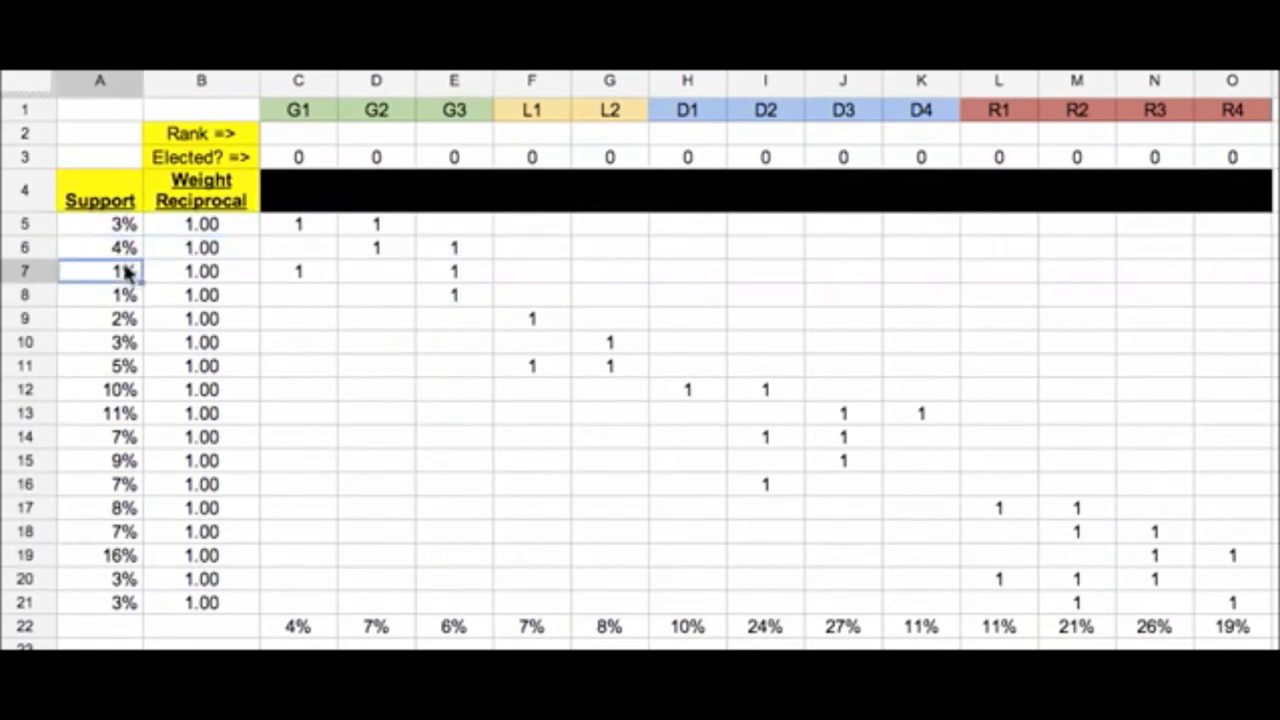
click(162, 271)
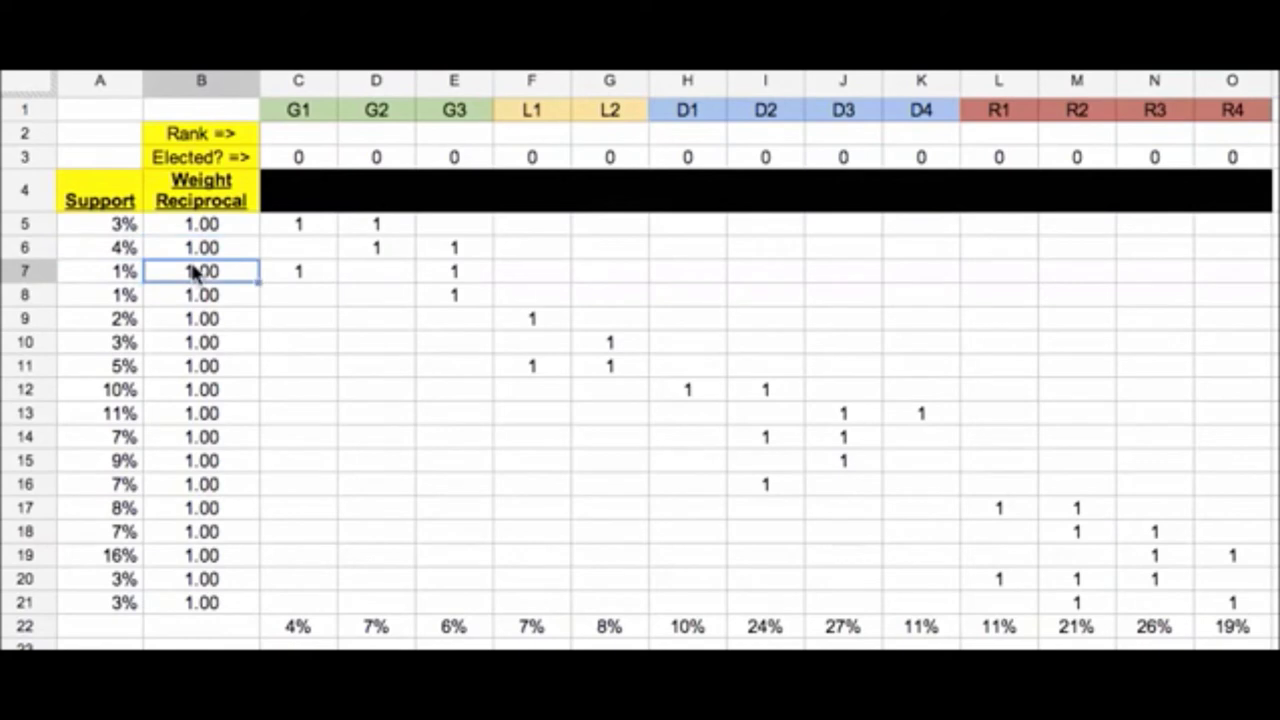
click(119, 226)
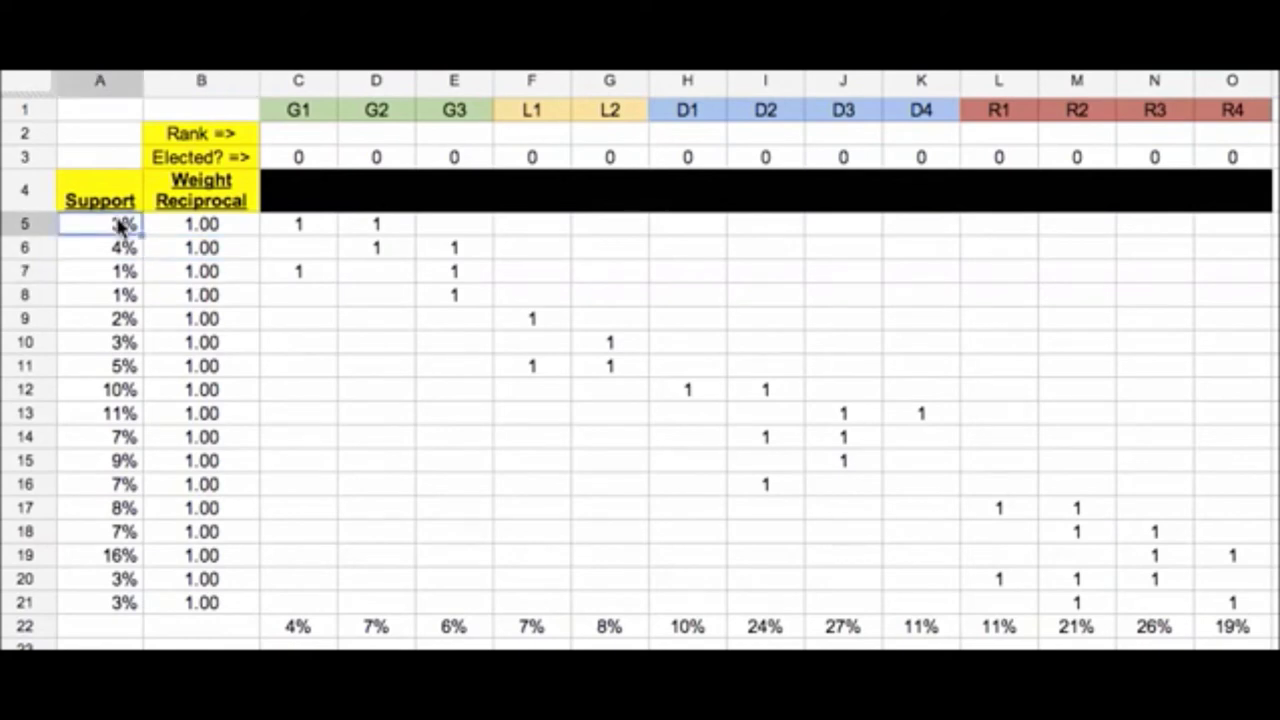
click(224, 222)
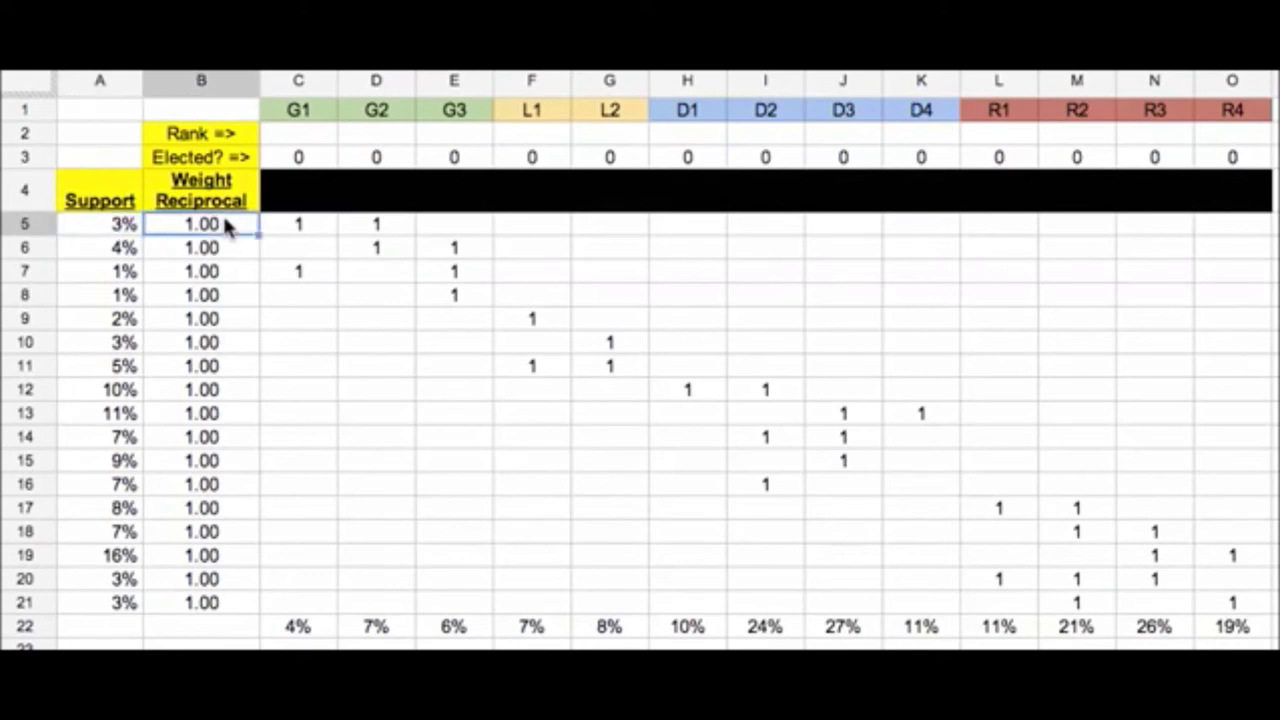
click(224, 295)
click(225, 364)
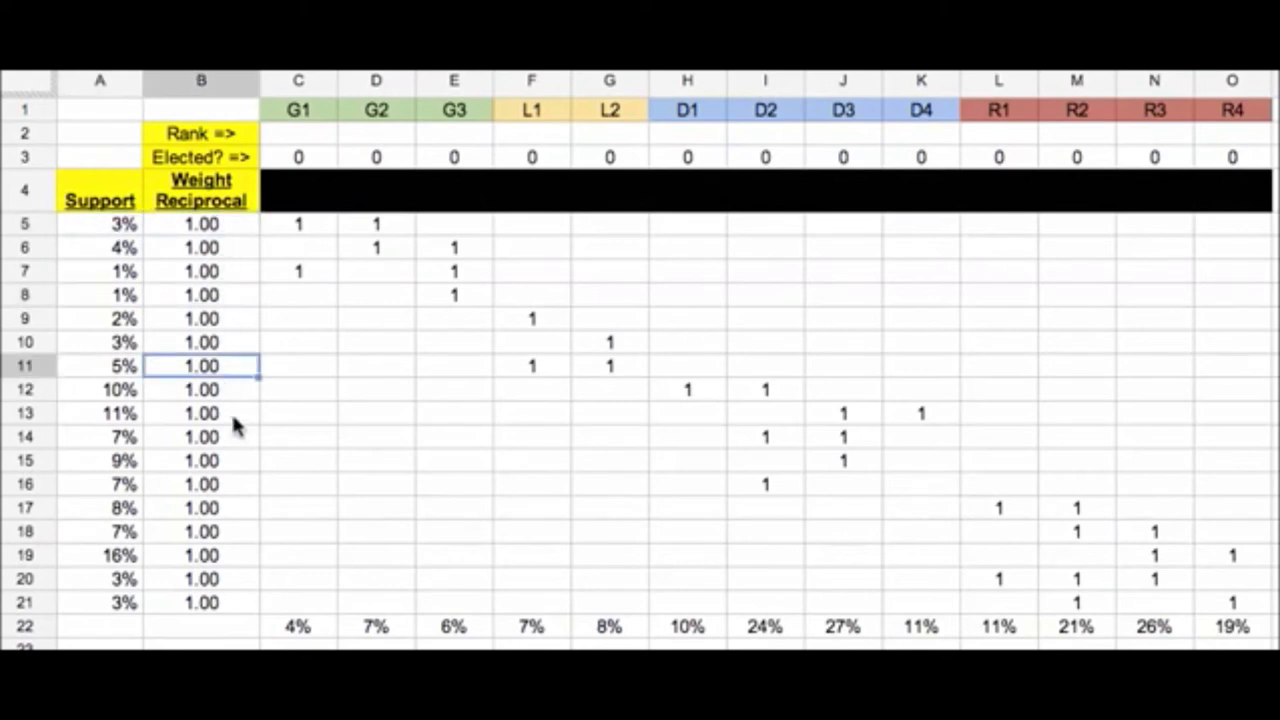
click(234, 437)
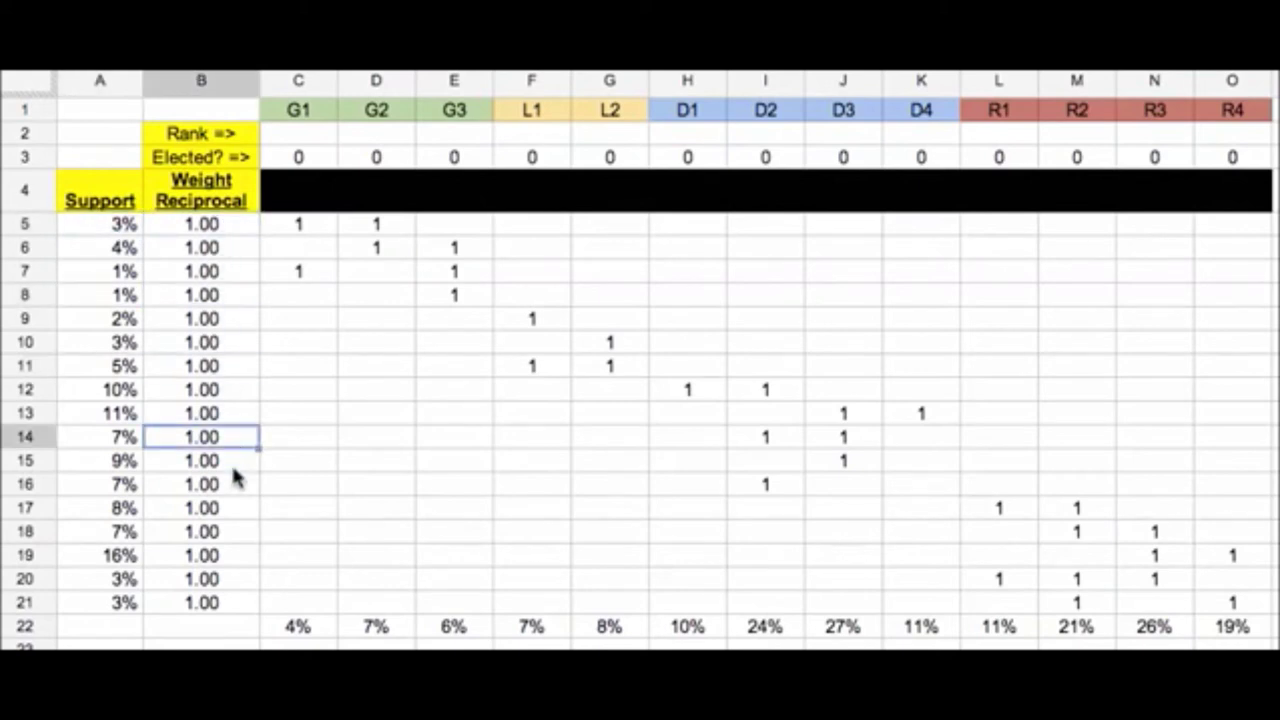
click(239, 589)
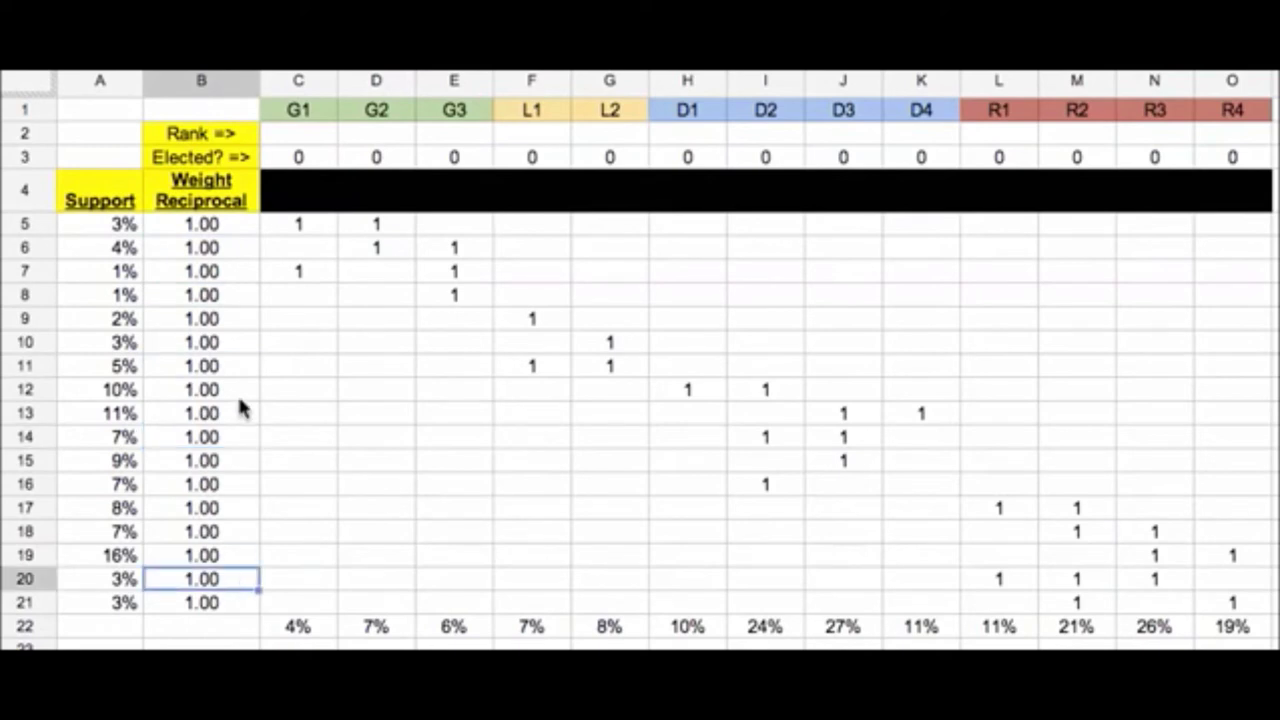
click(222, 224)
double_click(222, 224)
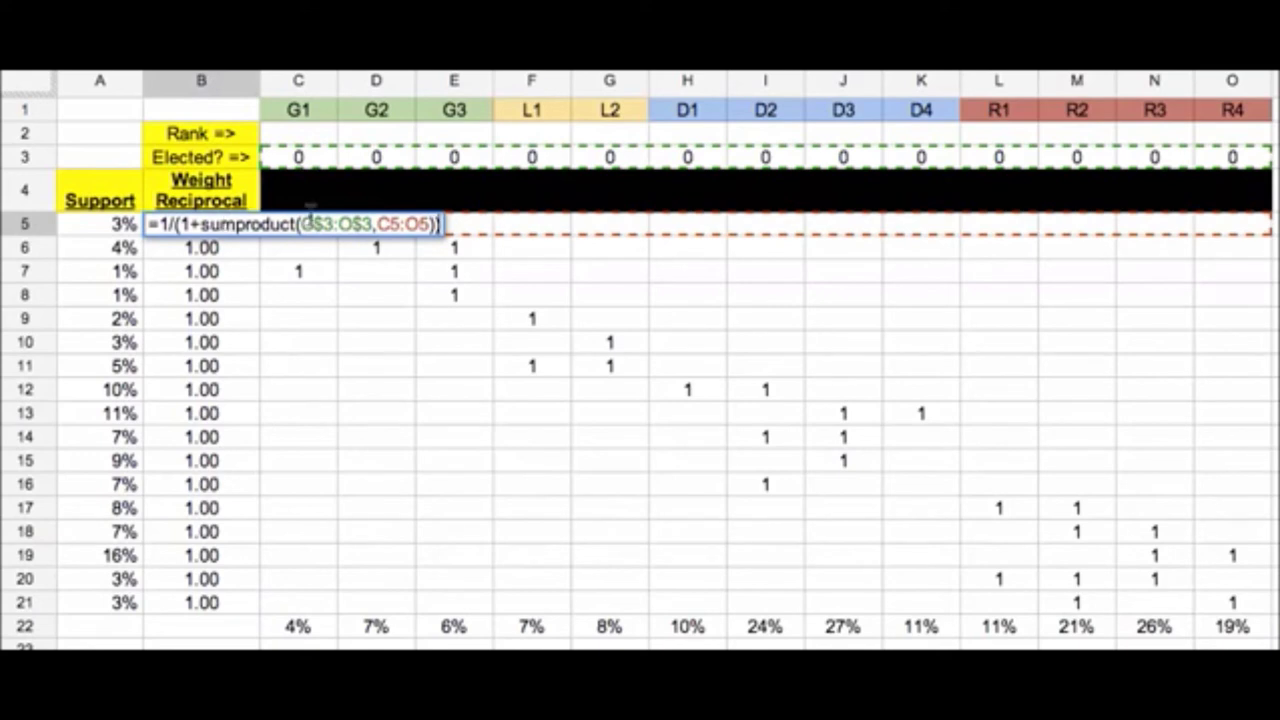
key(Return)
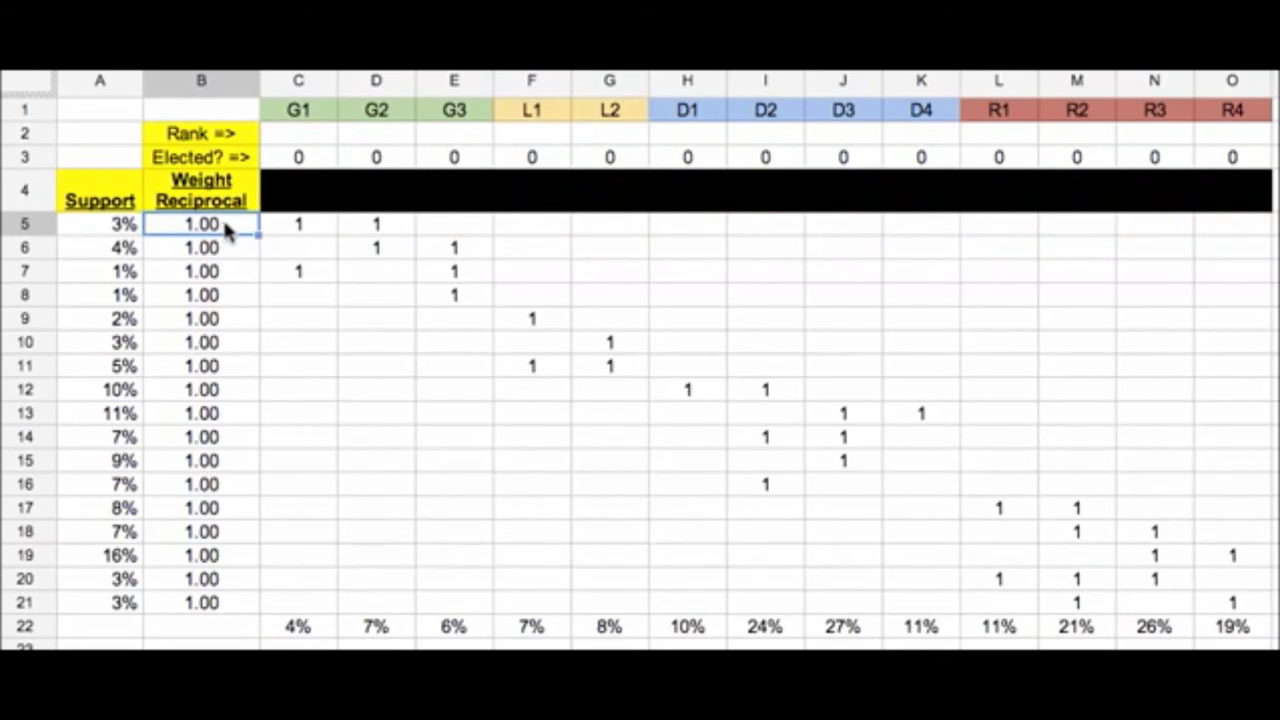
click(123, 228)
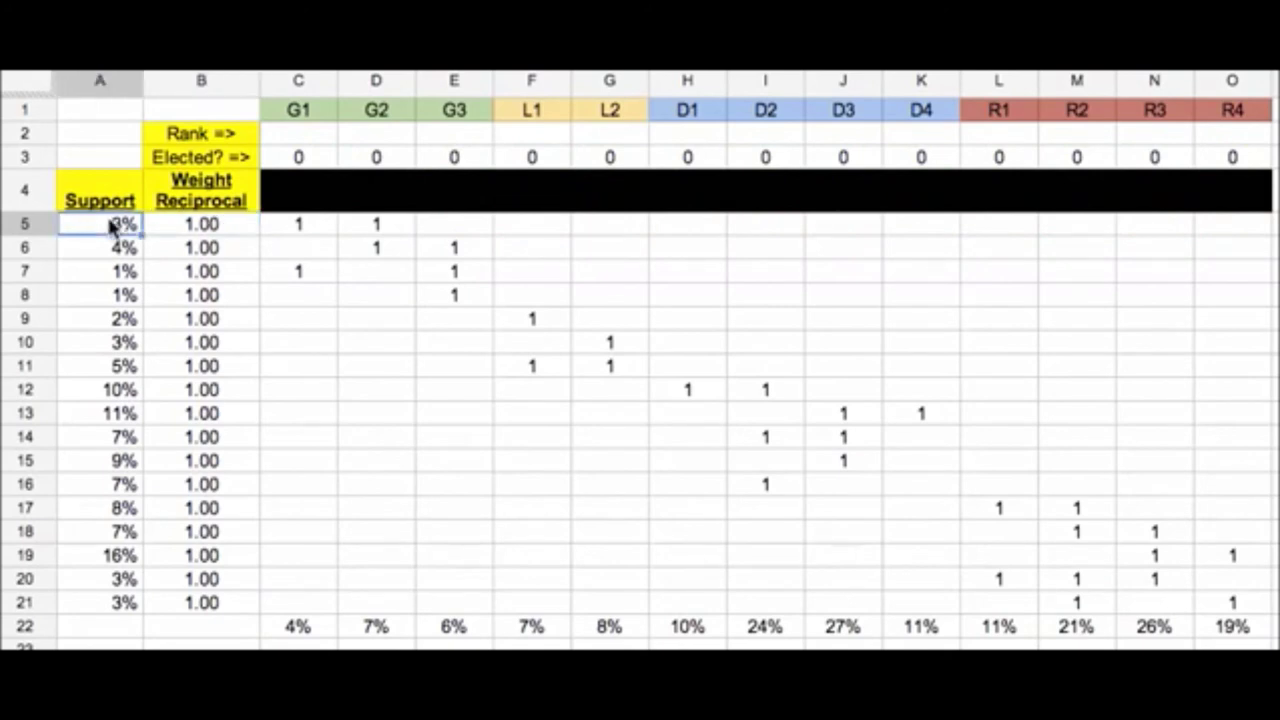
click(38, 228)
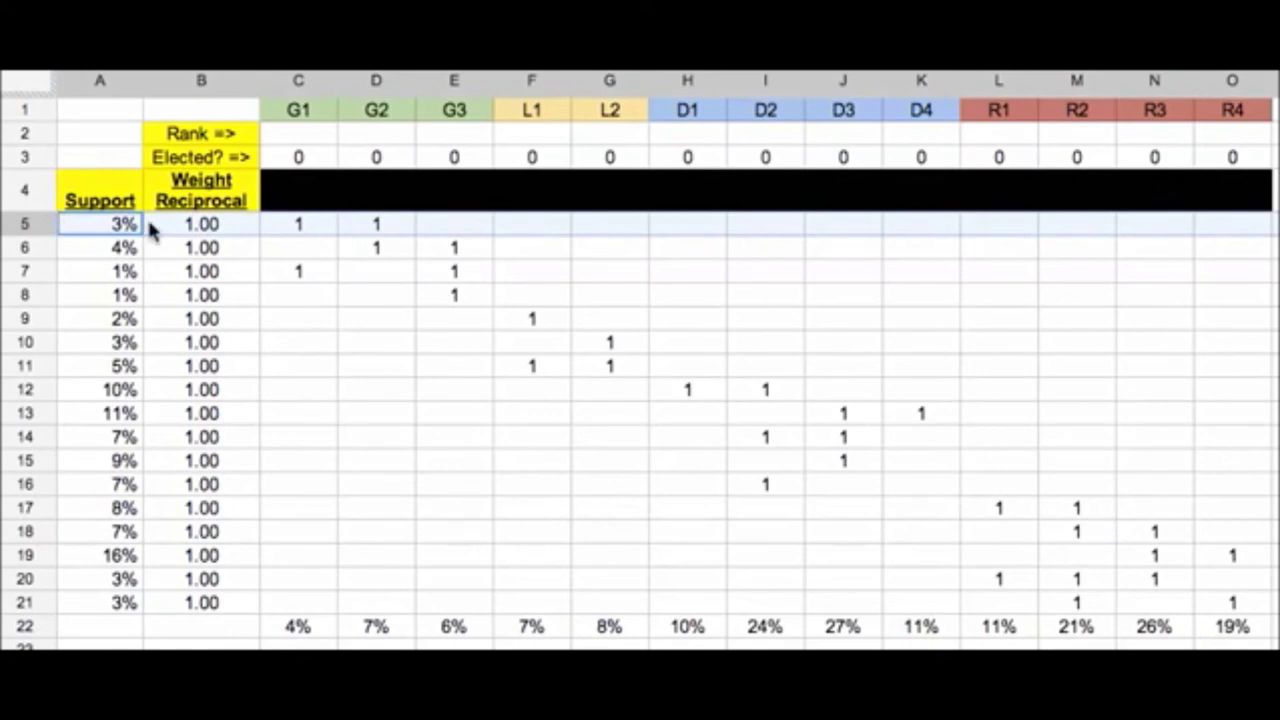
click(204, 230)
double_click(204, 228)
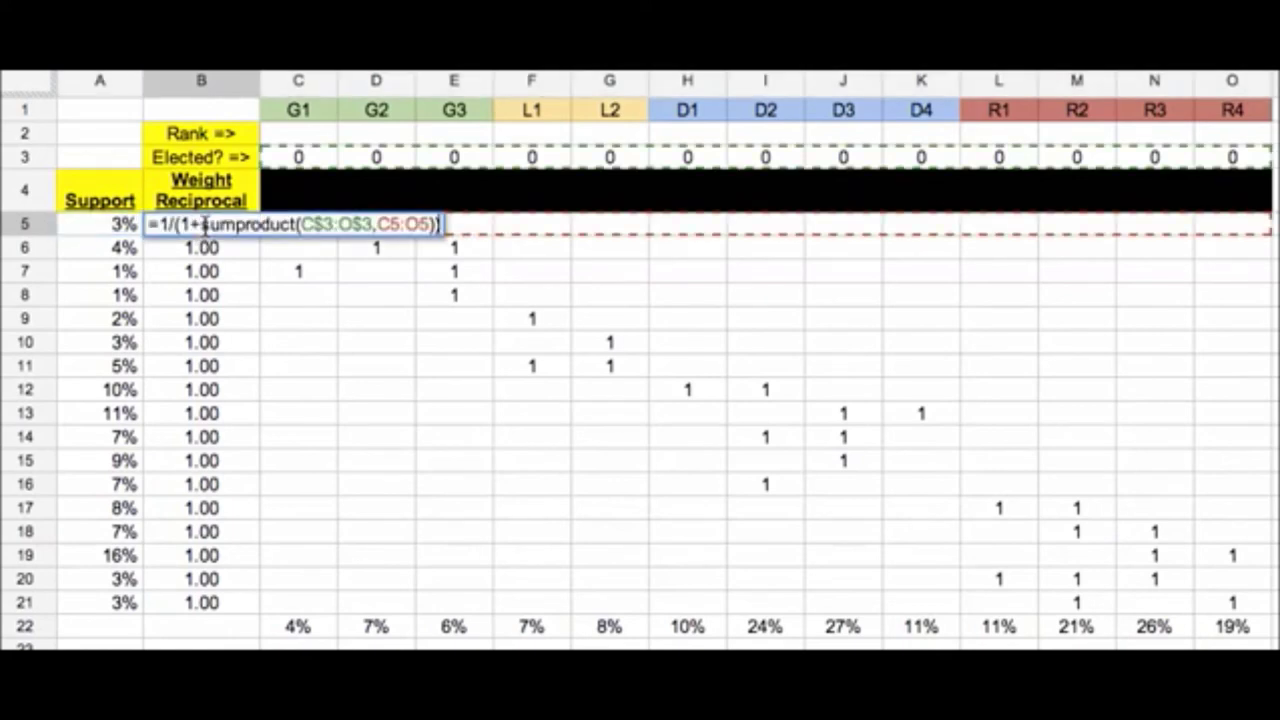
key(Escape)
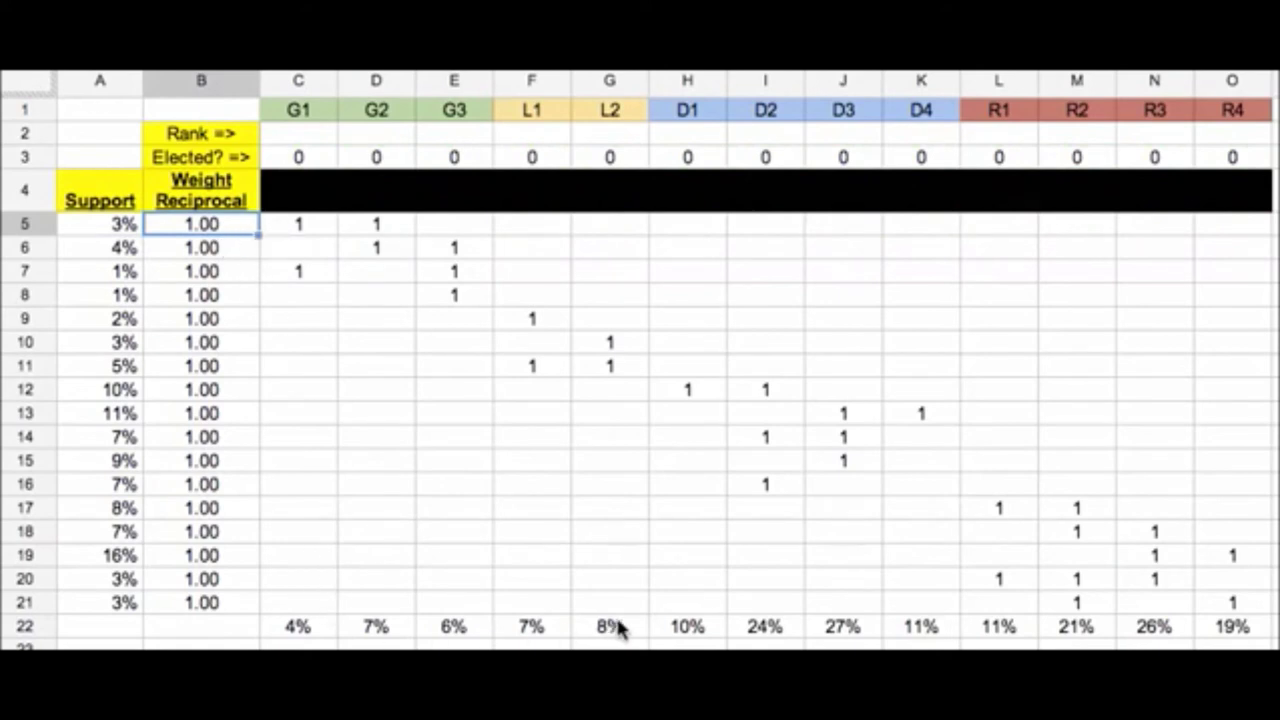
click(123, 273)
click(182, 276)
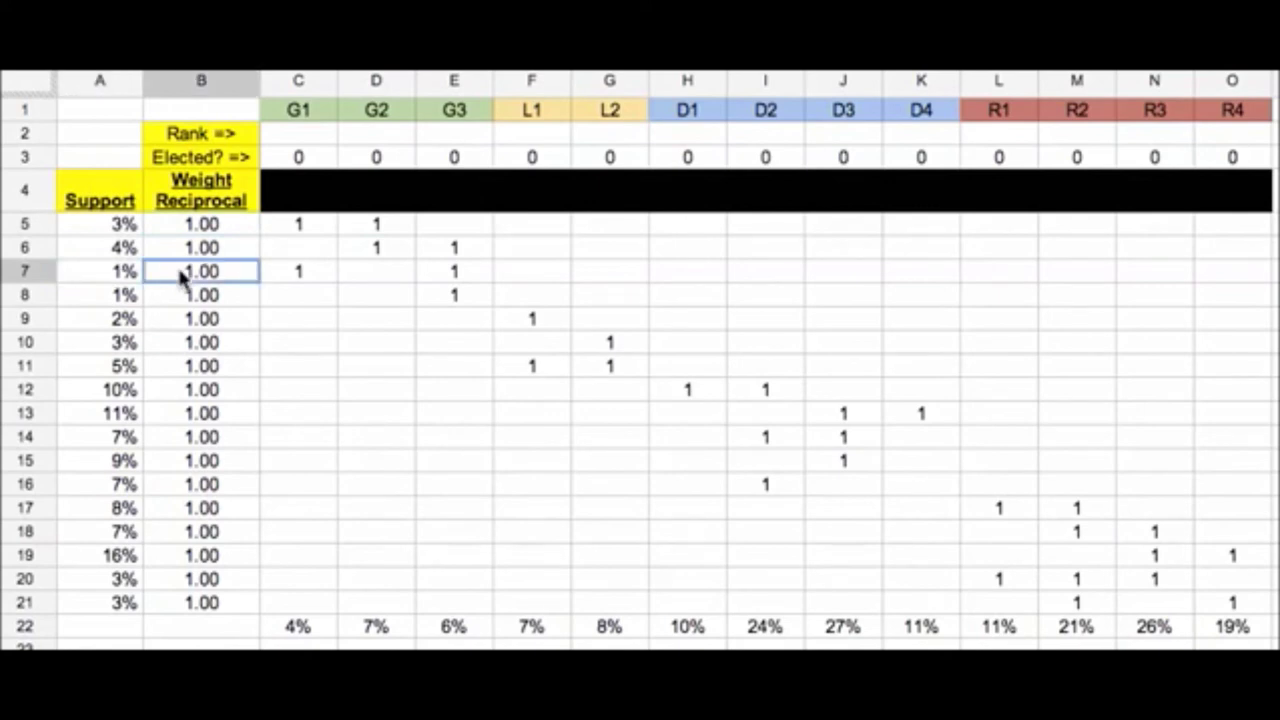
click(455, 268)
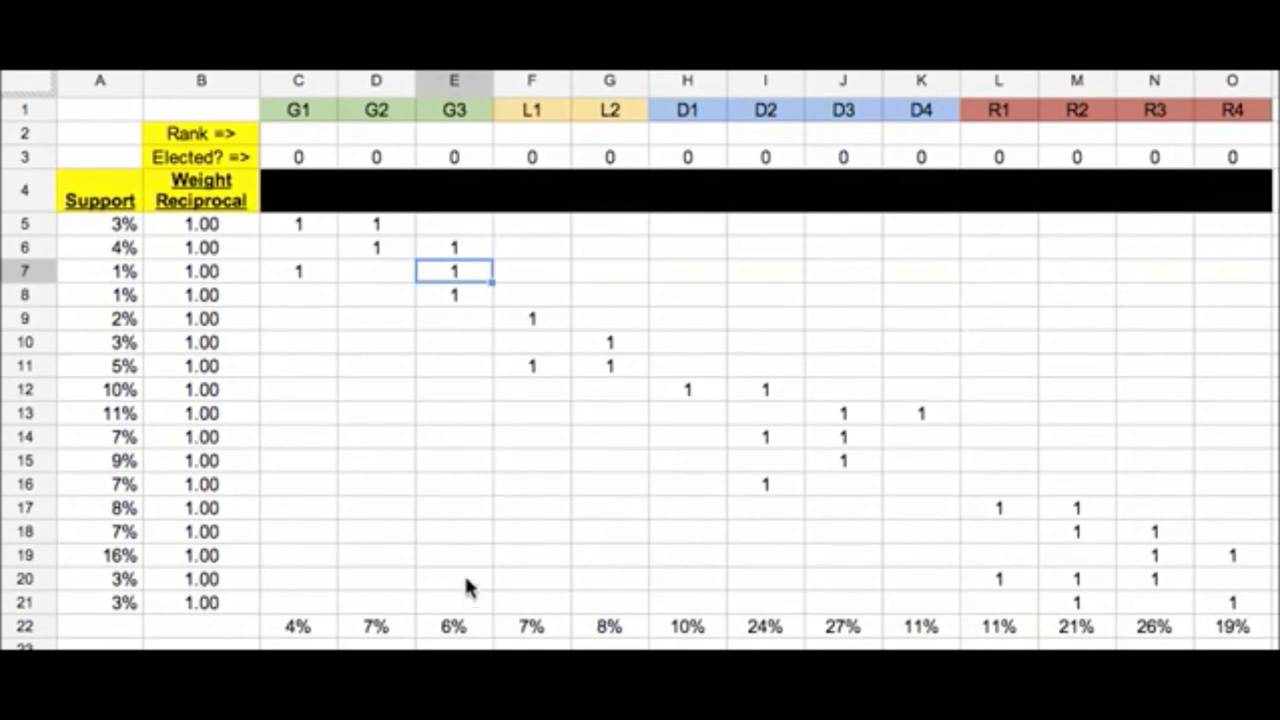
click(476, 638)
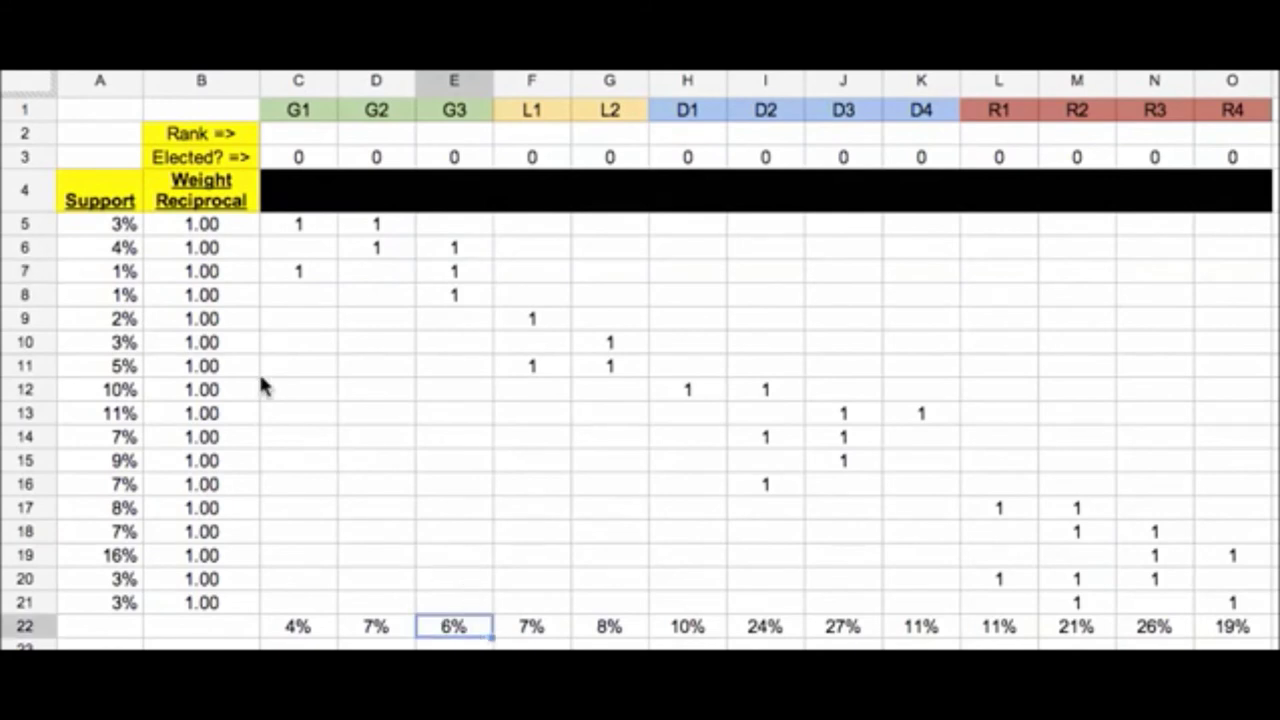
click(212, 281)
click(215, 342)
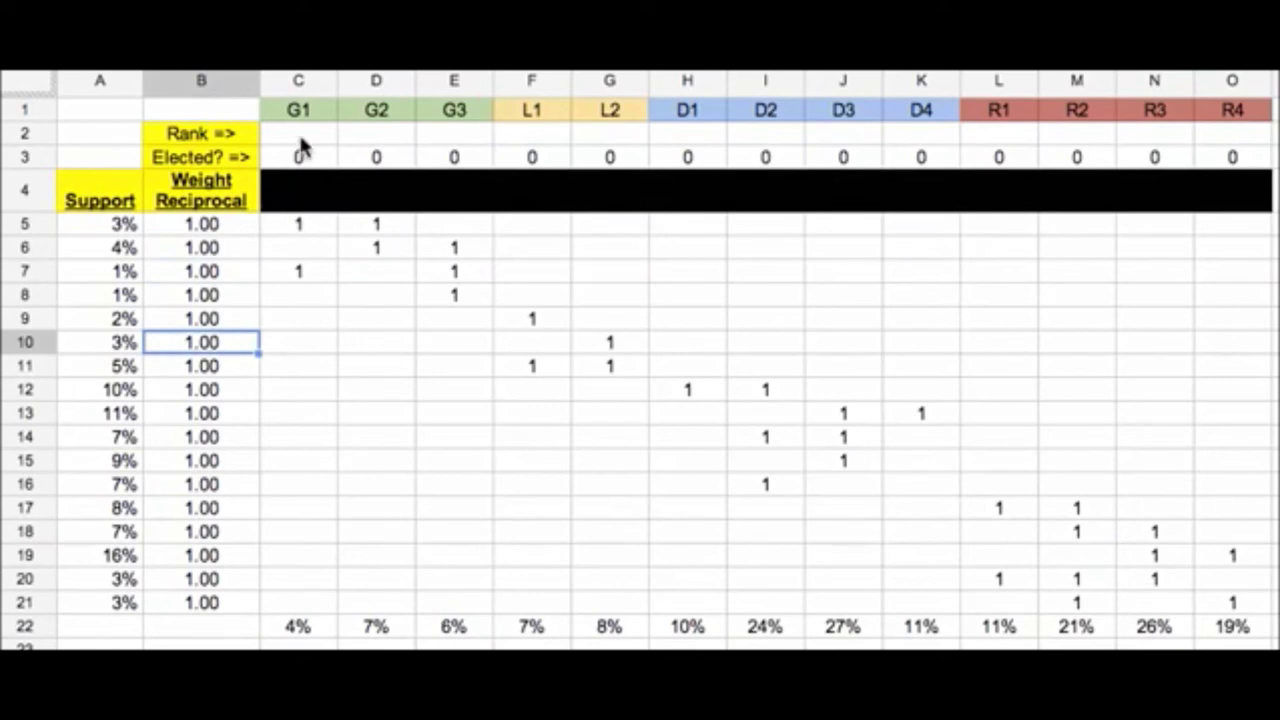
click(246, 159)
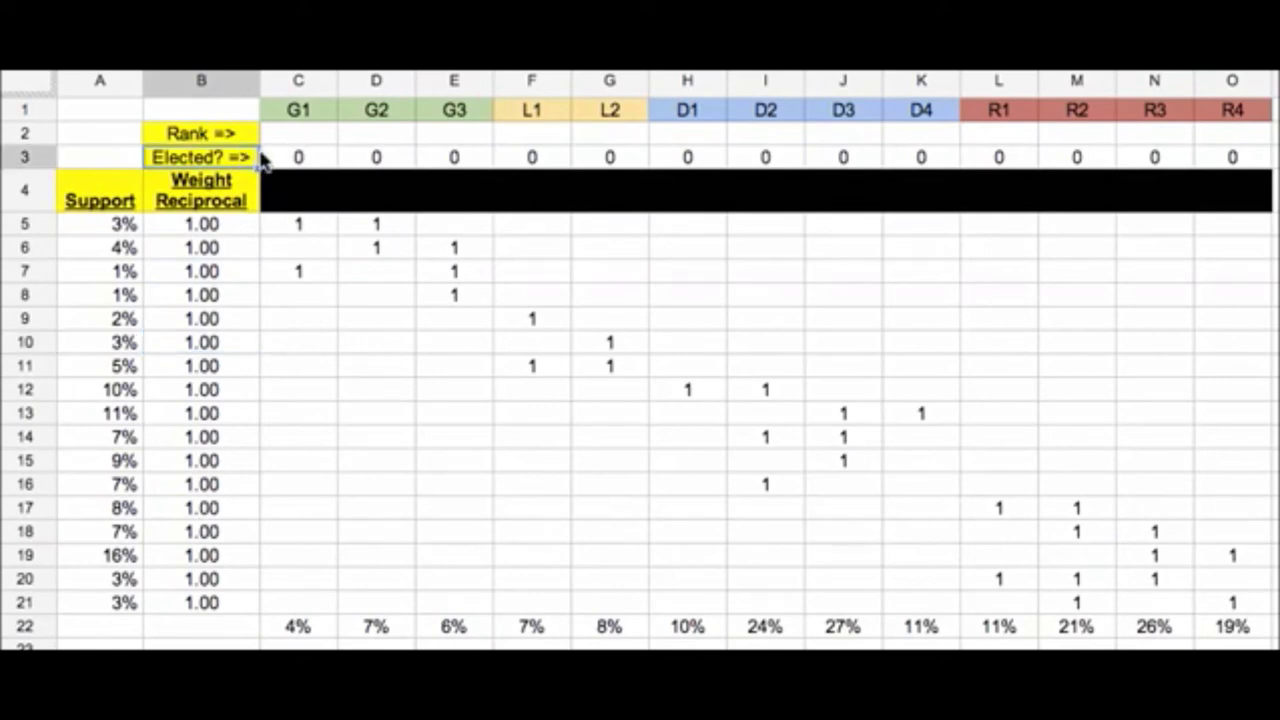
click(320, 162)
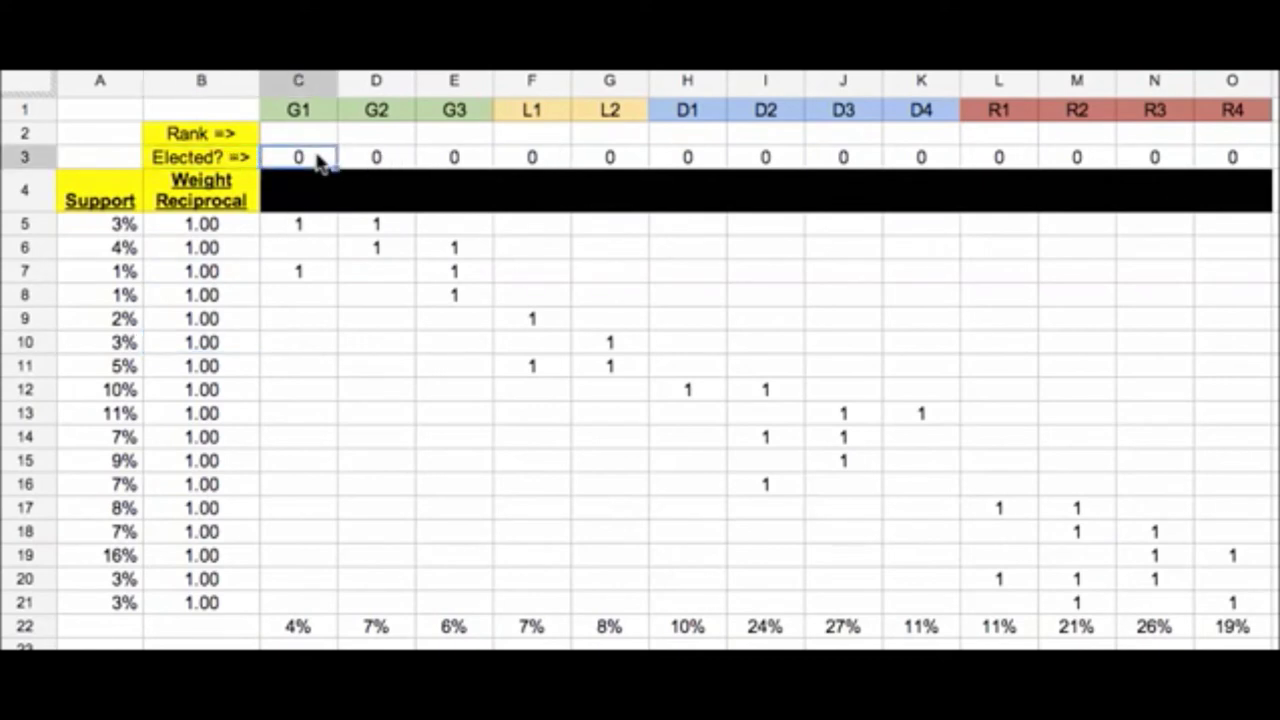
shift+click(1228, 162)
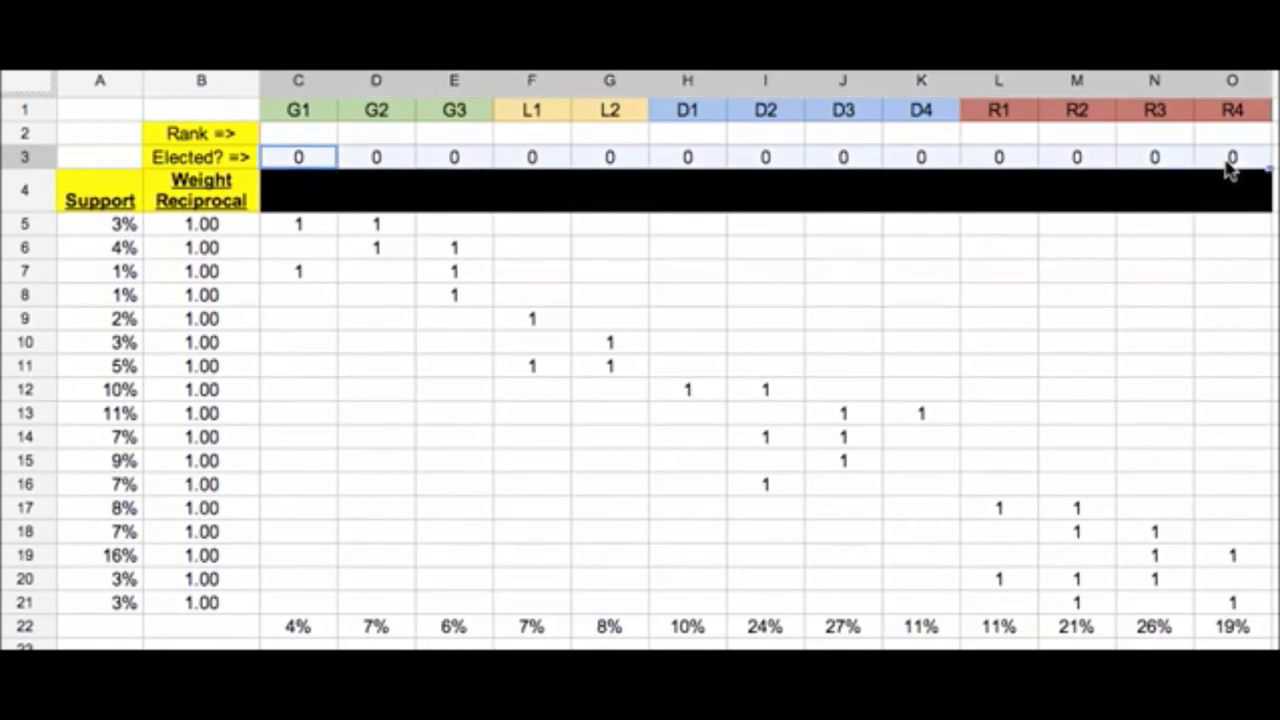
double_click(310, 162)
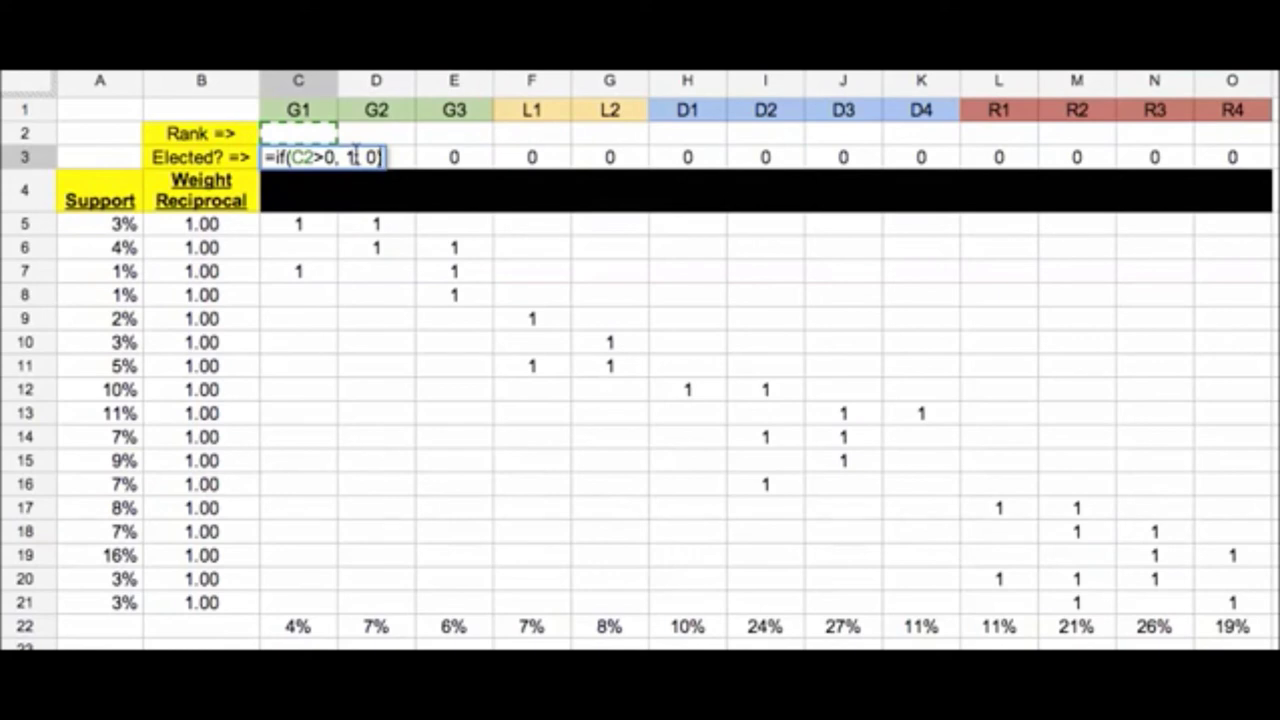
click(356, 155)
click(321, 132)
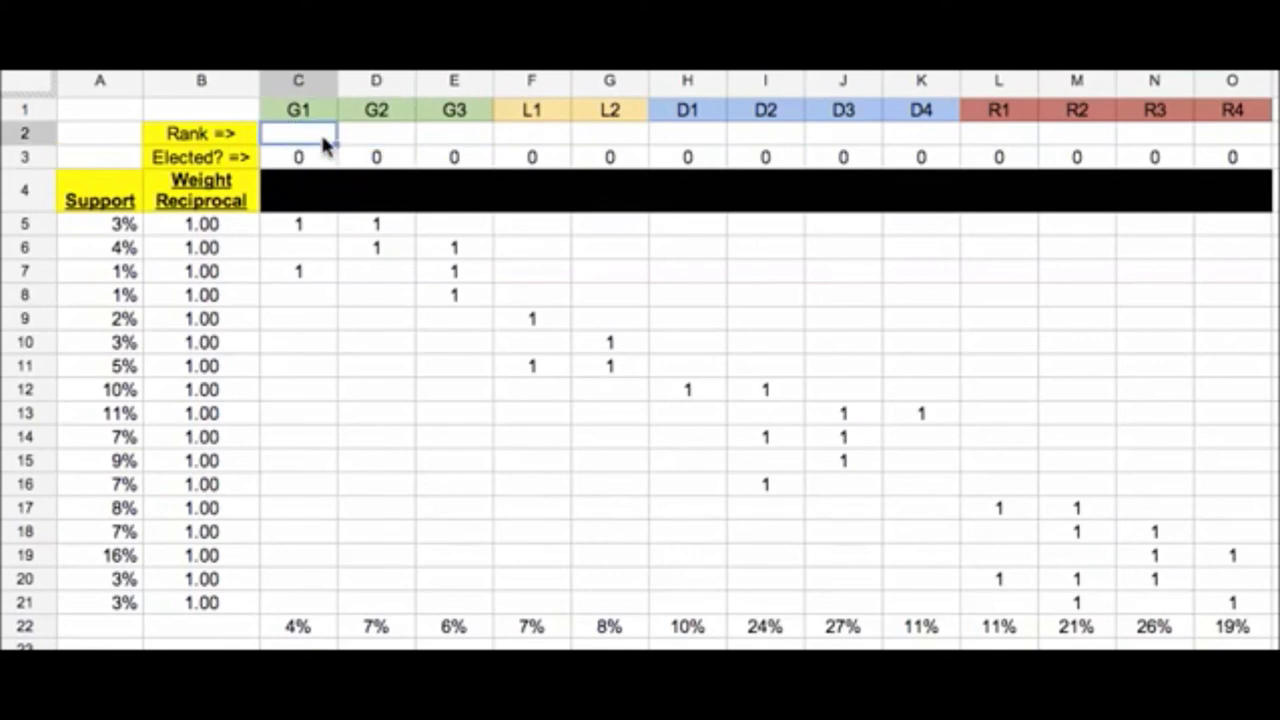
Step: Enter rank 1 for G1, then view B5's formula =1/(1+sumproduct(C$3:O$3,C5:O5))
text(1)
key(Return)
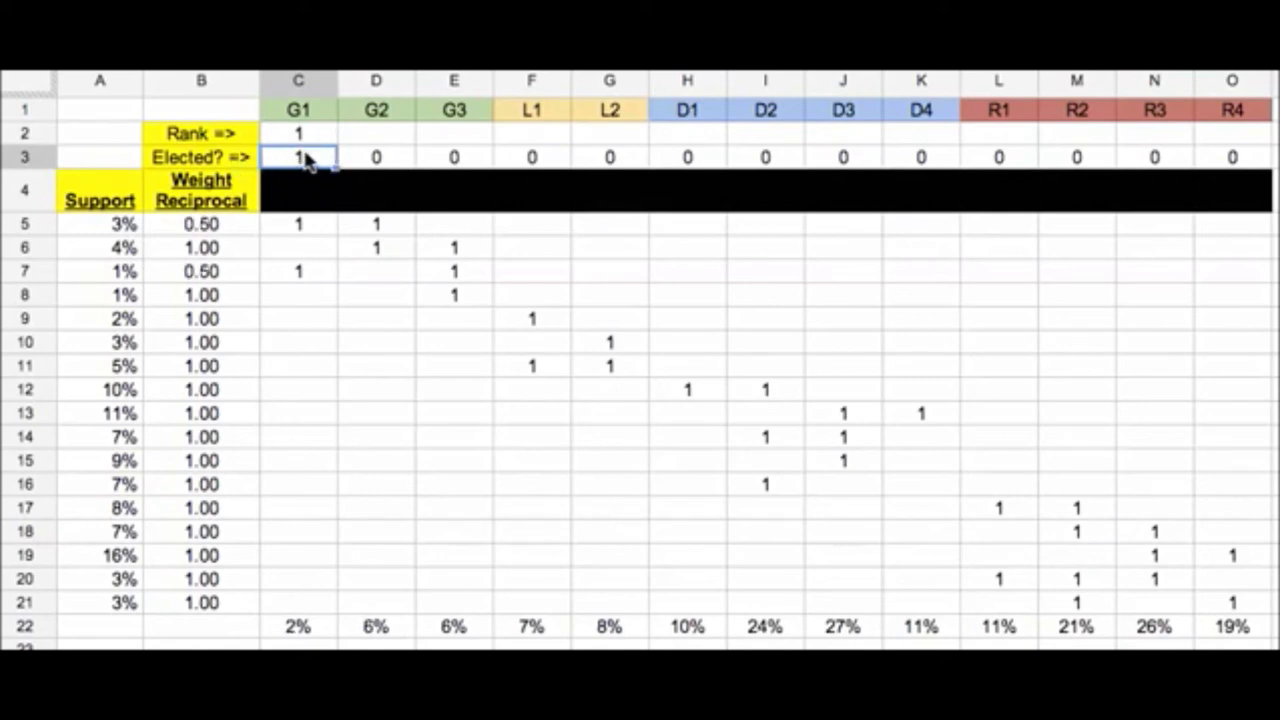
double_click(224, 221)
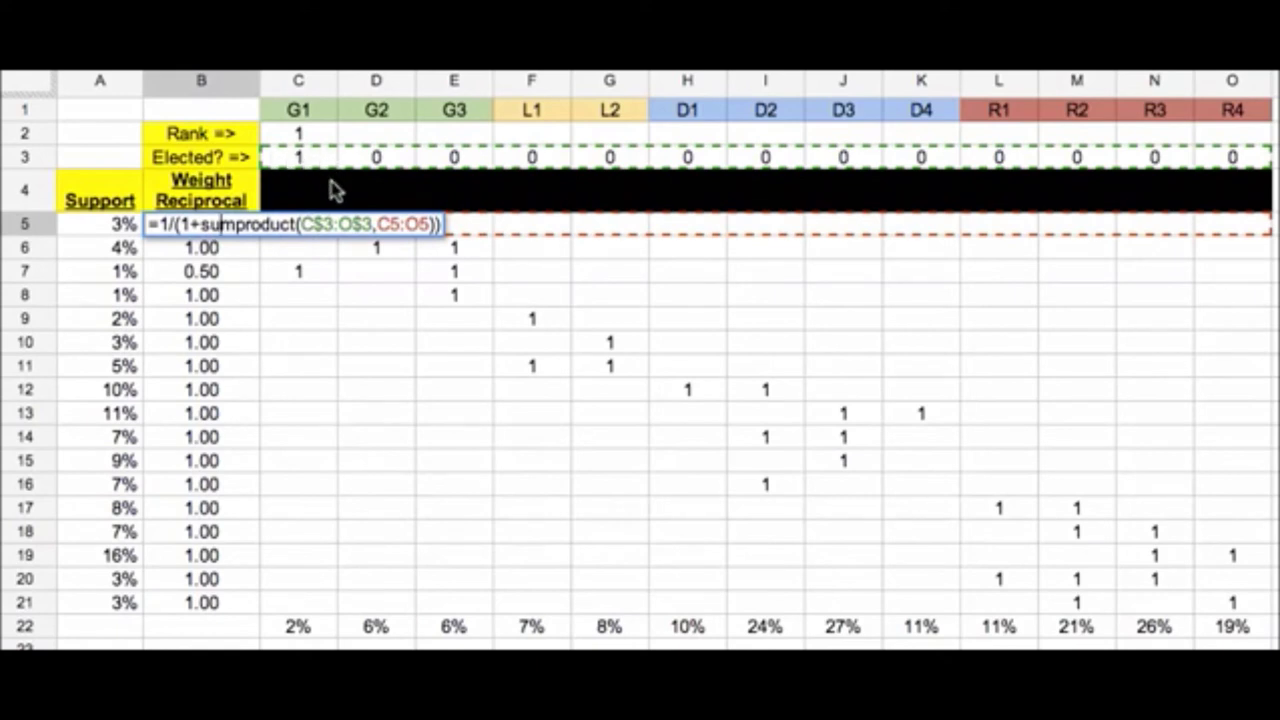
click(475, 226)
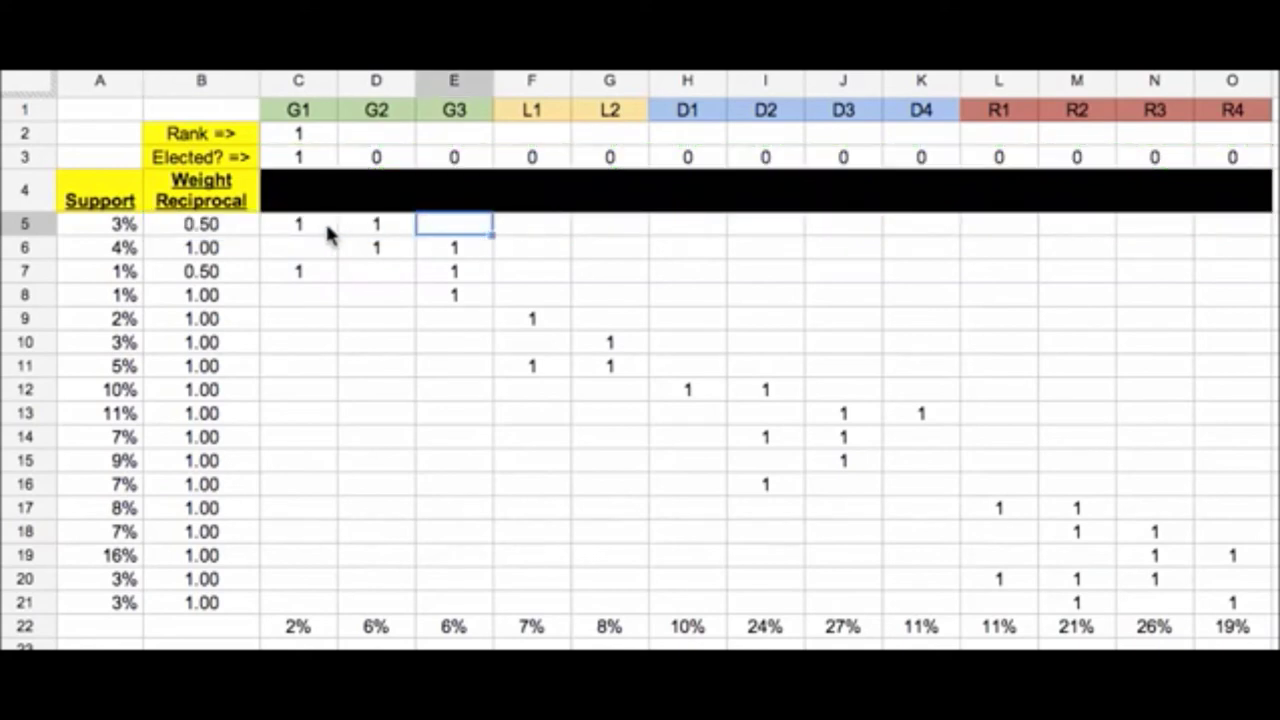
click(330, 224)
click(387, 224)
click(452, 230)
click(30, 225)
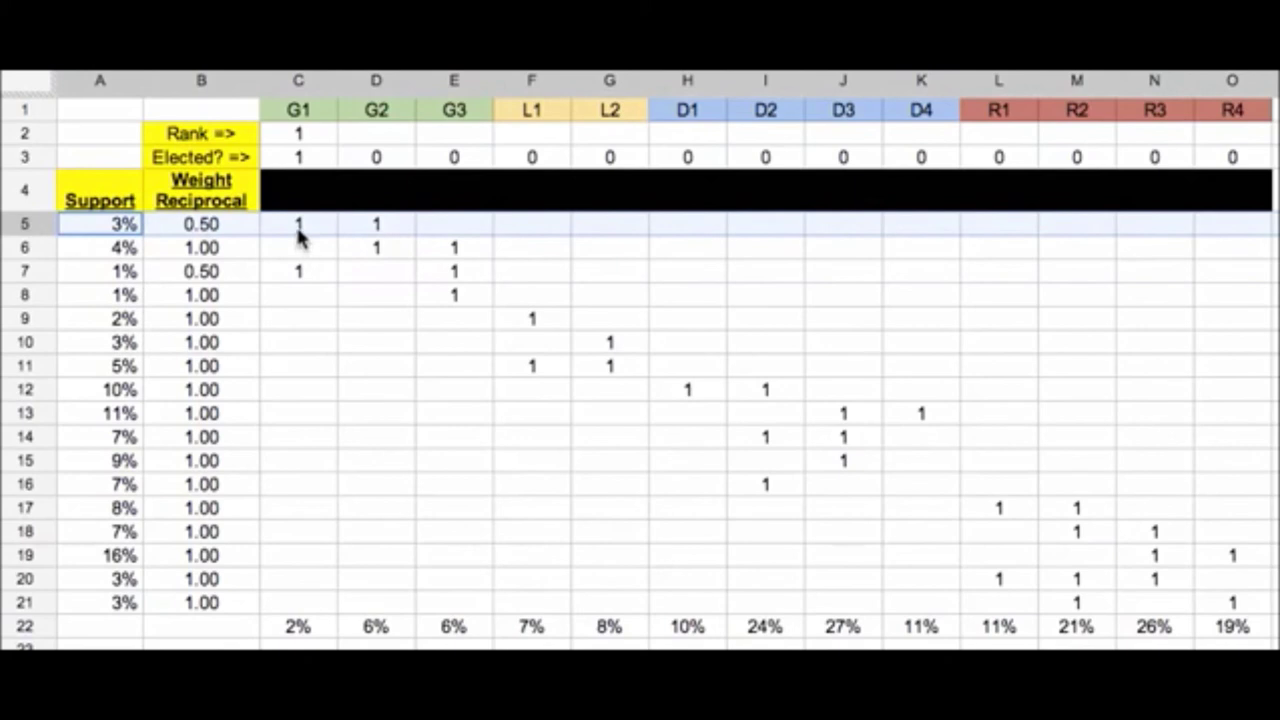
click(300, 232)
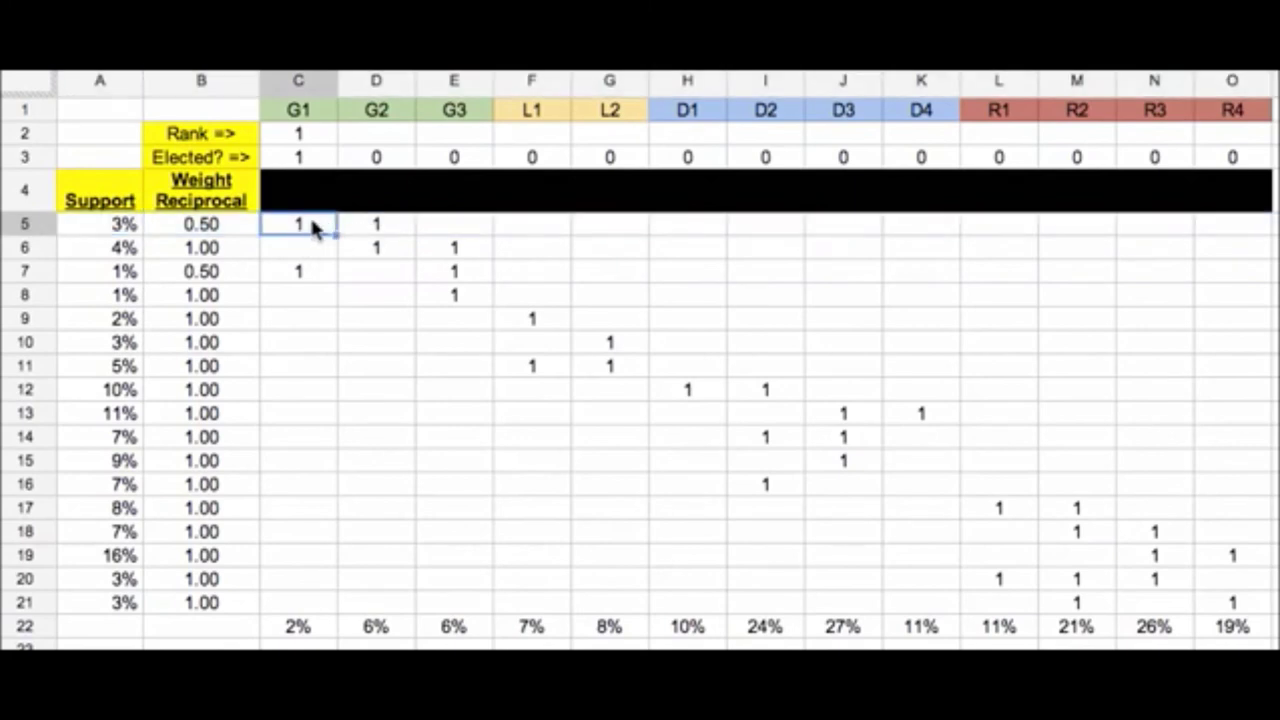
click(374, 226)
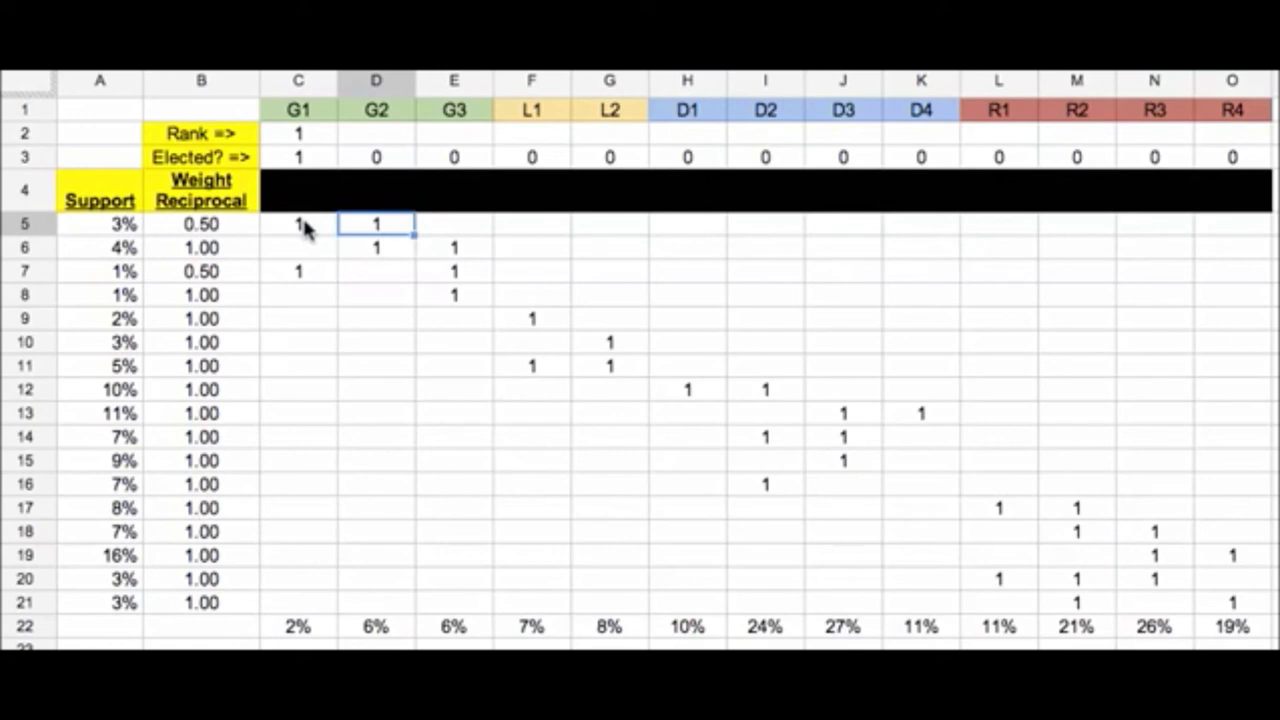
click(303, 224)
click(368, 222)
click(386, 158)
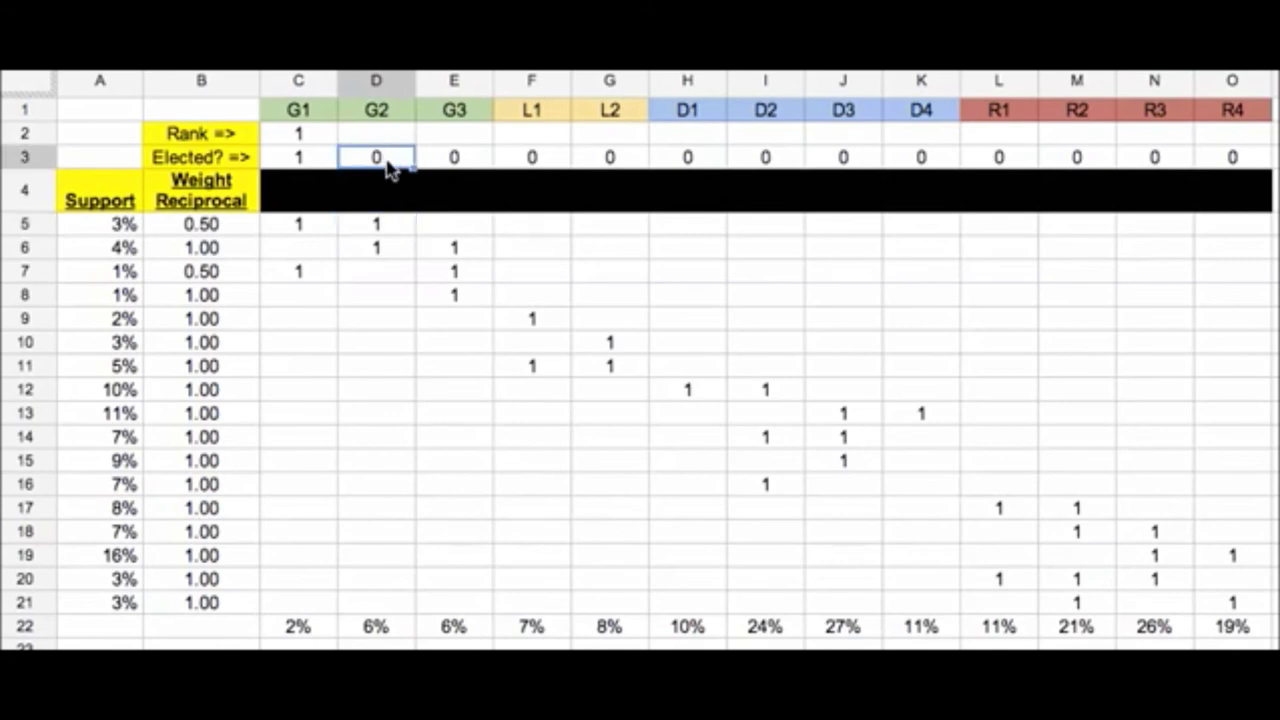
click(305, 224)
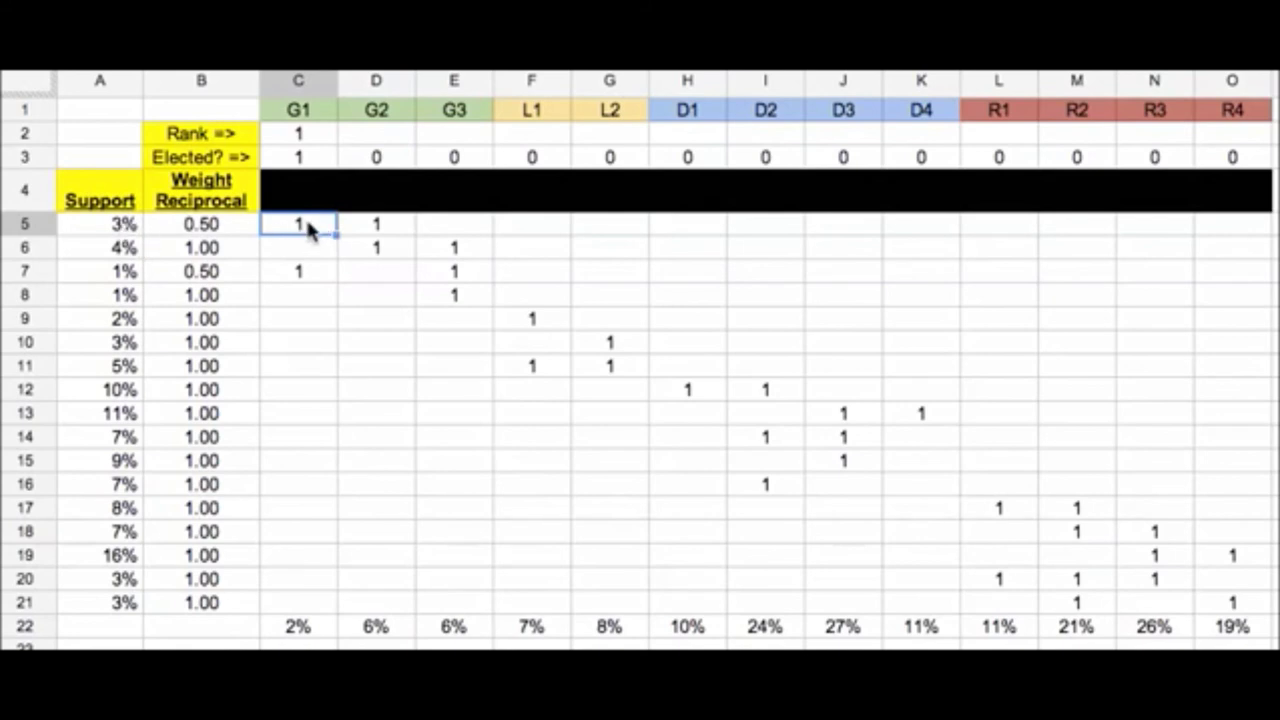
click(318, 162)
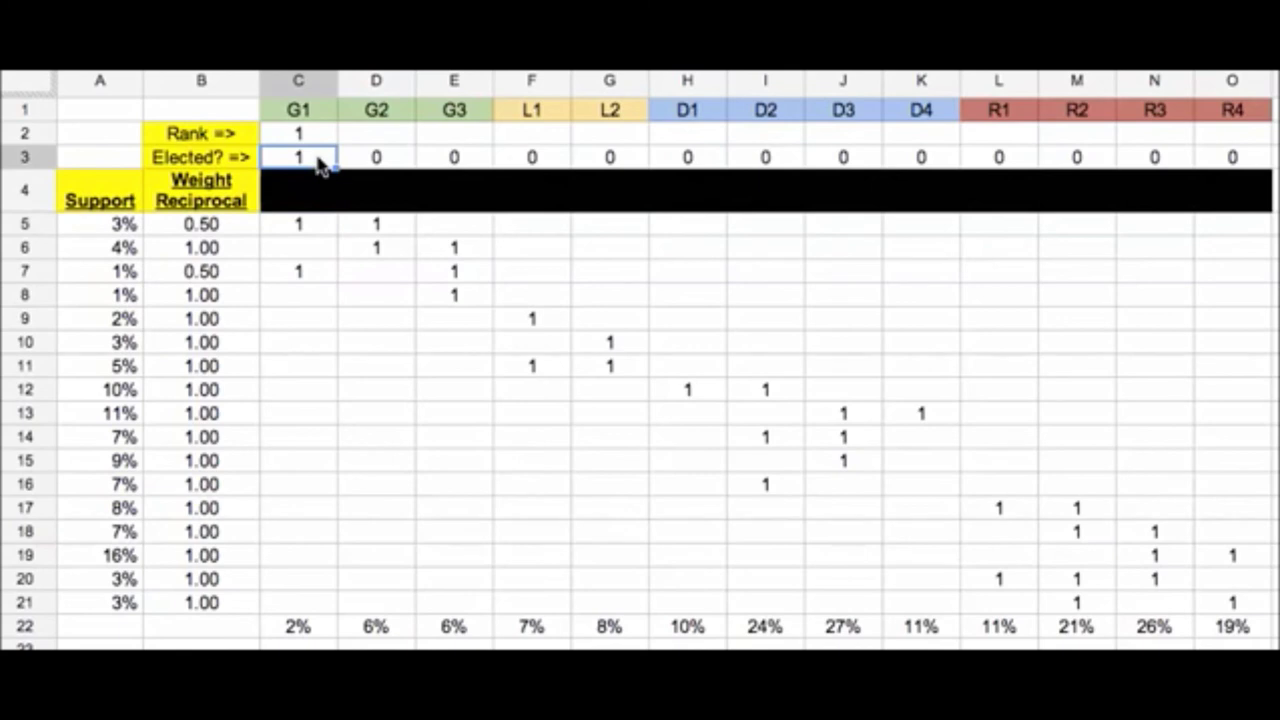
click(390, 220)
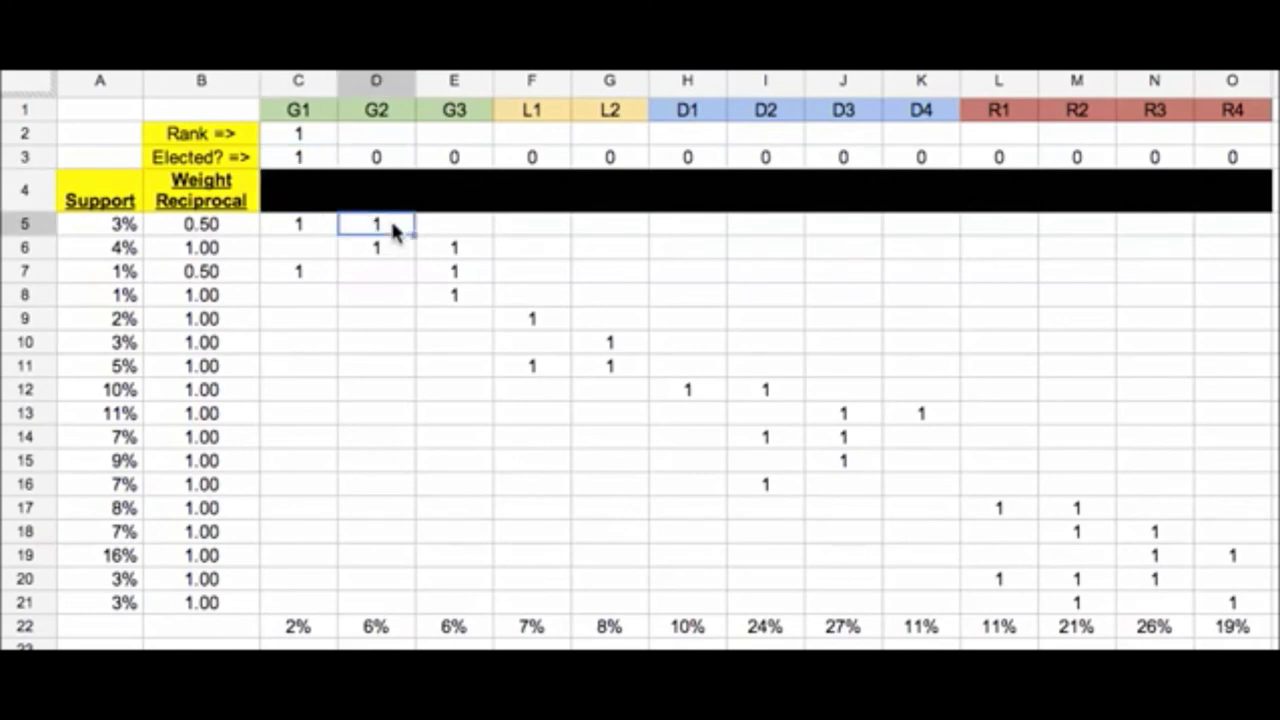
click(398, 162)
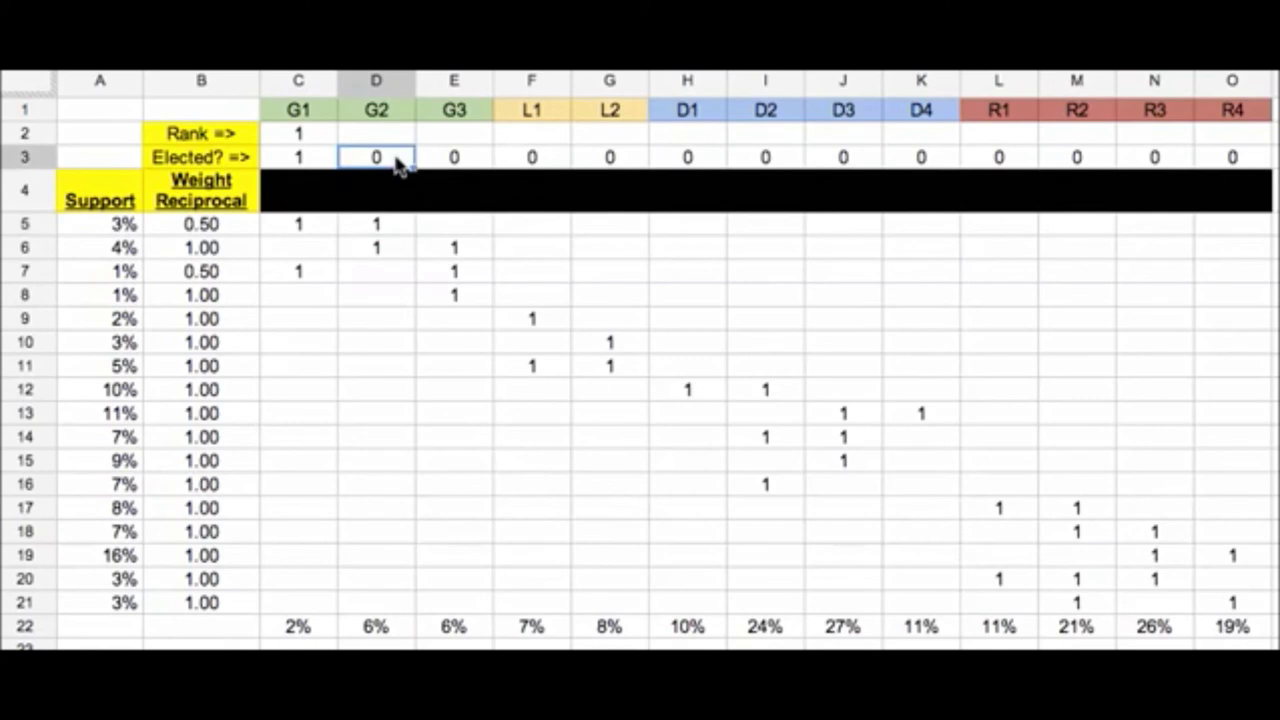
double_click(212, 226)
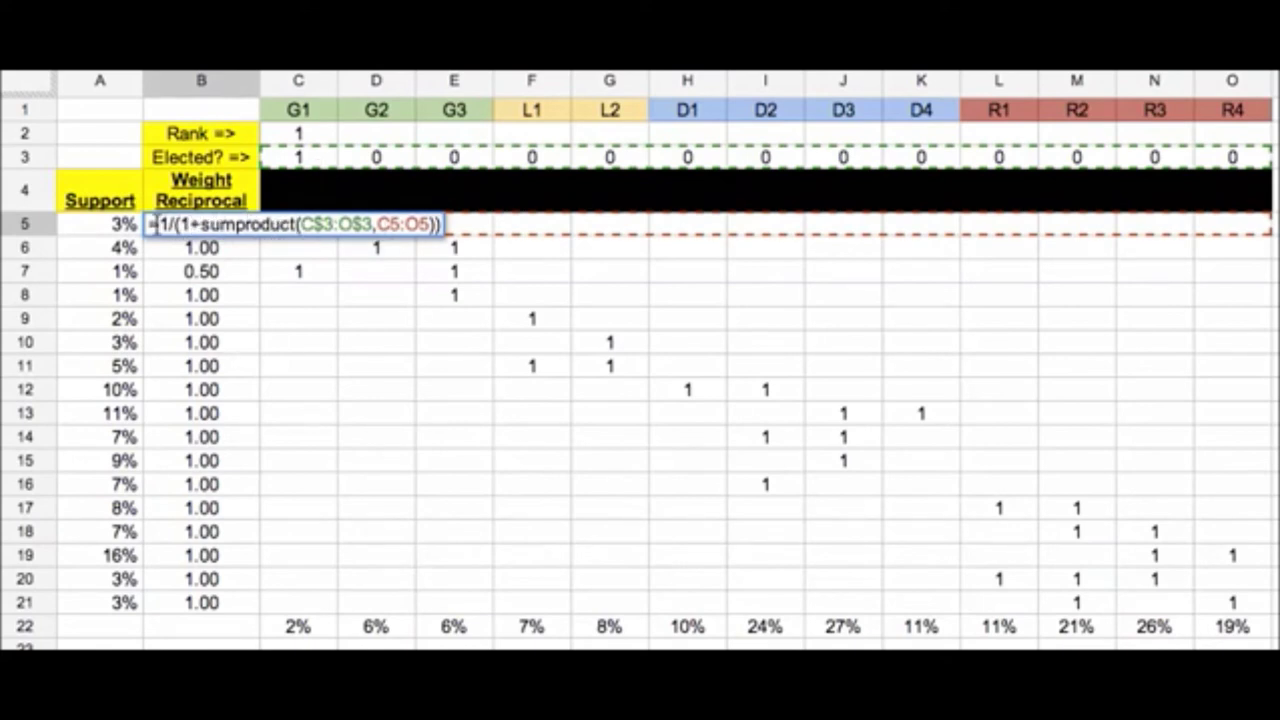
key(Tab)
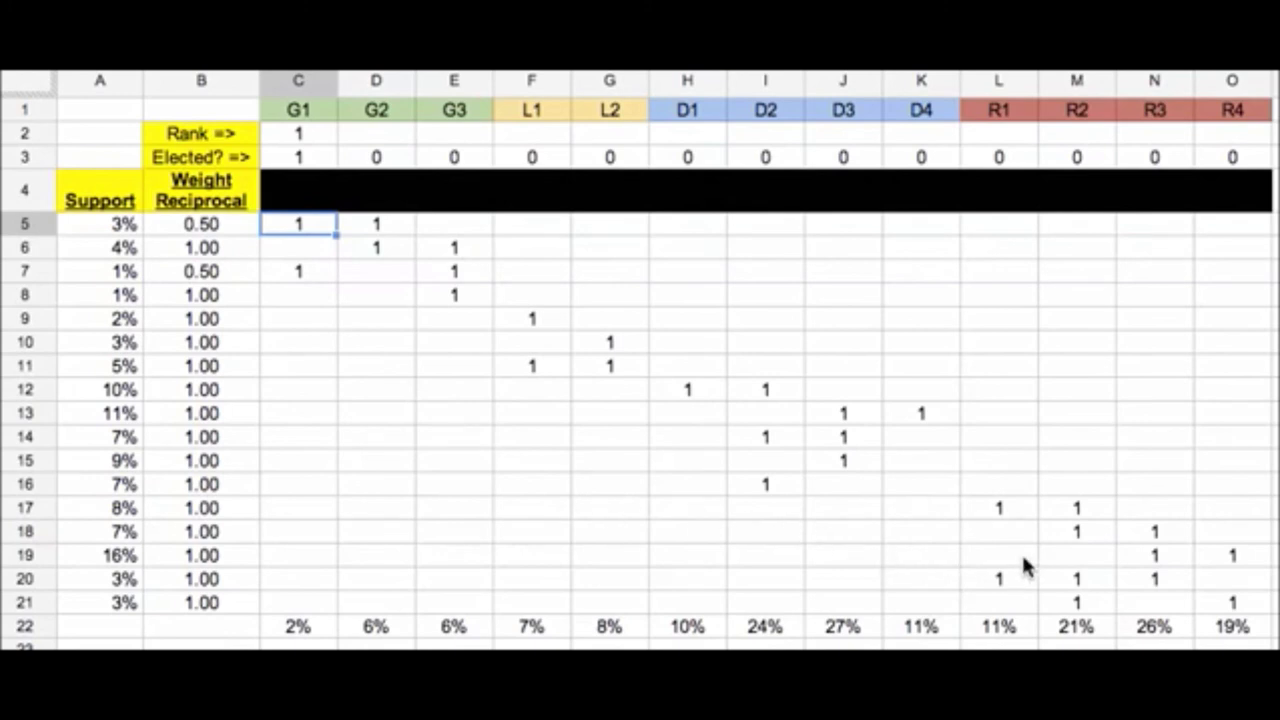
click(306, 133)
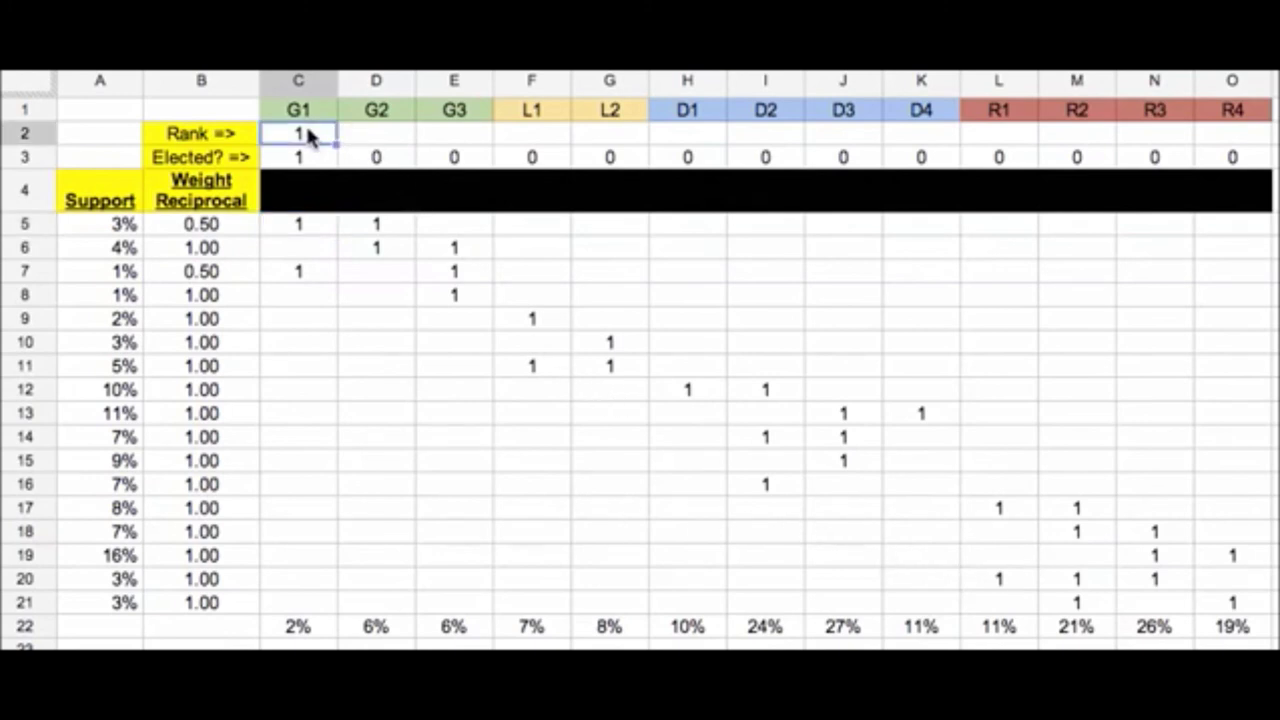
Step: Clear G1's rank from C2 and review the recalculated totals row
key(Delete)
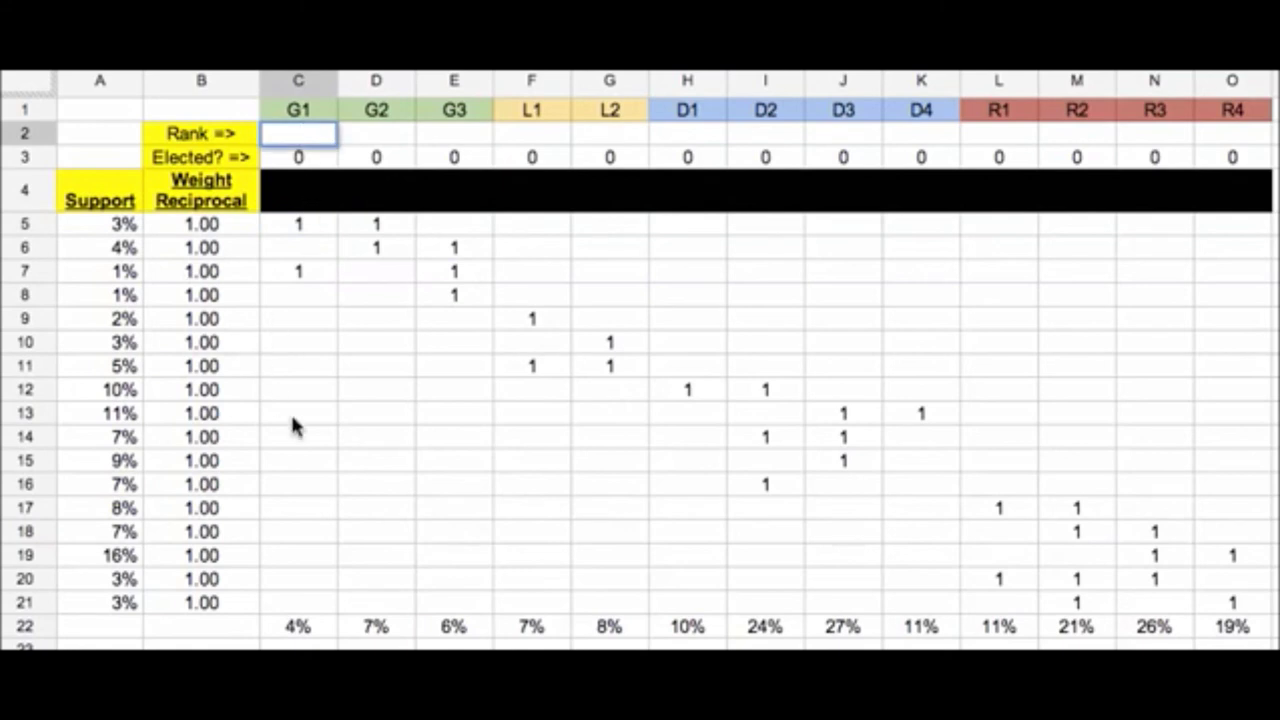
click(309, 627)
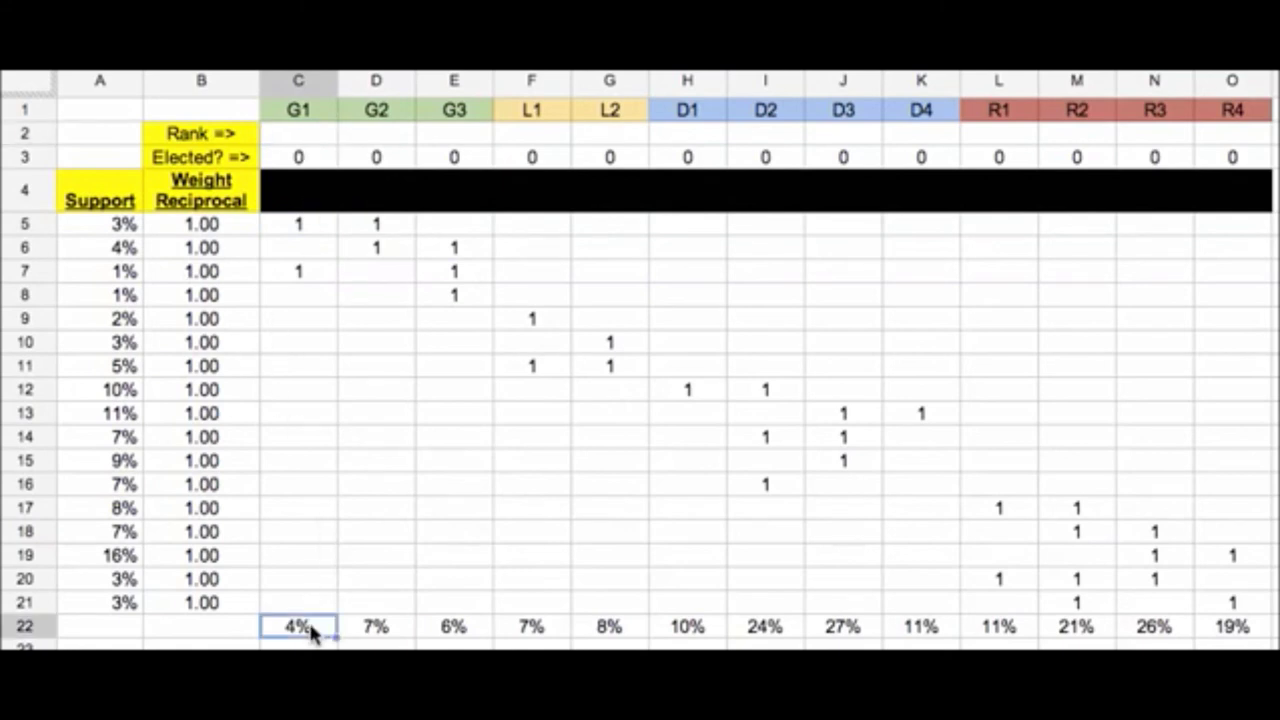
shift+click(1225, 626)
key(Tab)
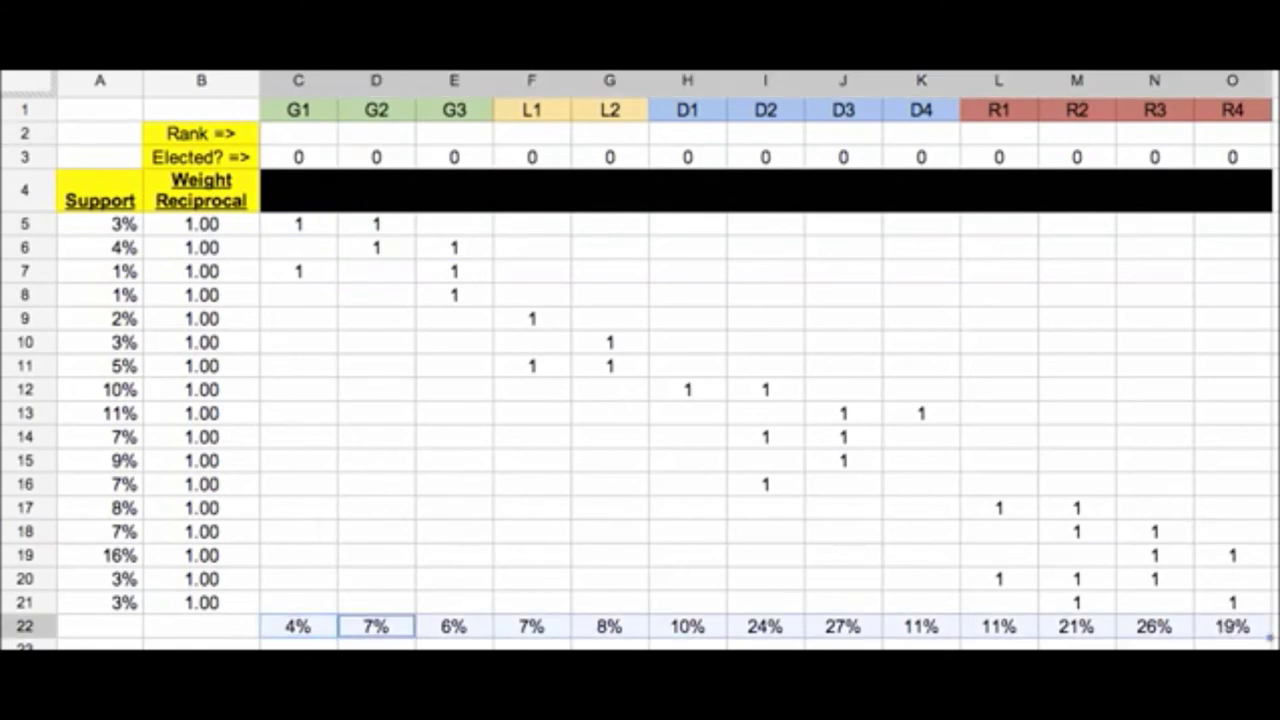
click(1112, 600)
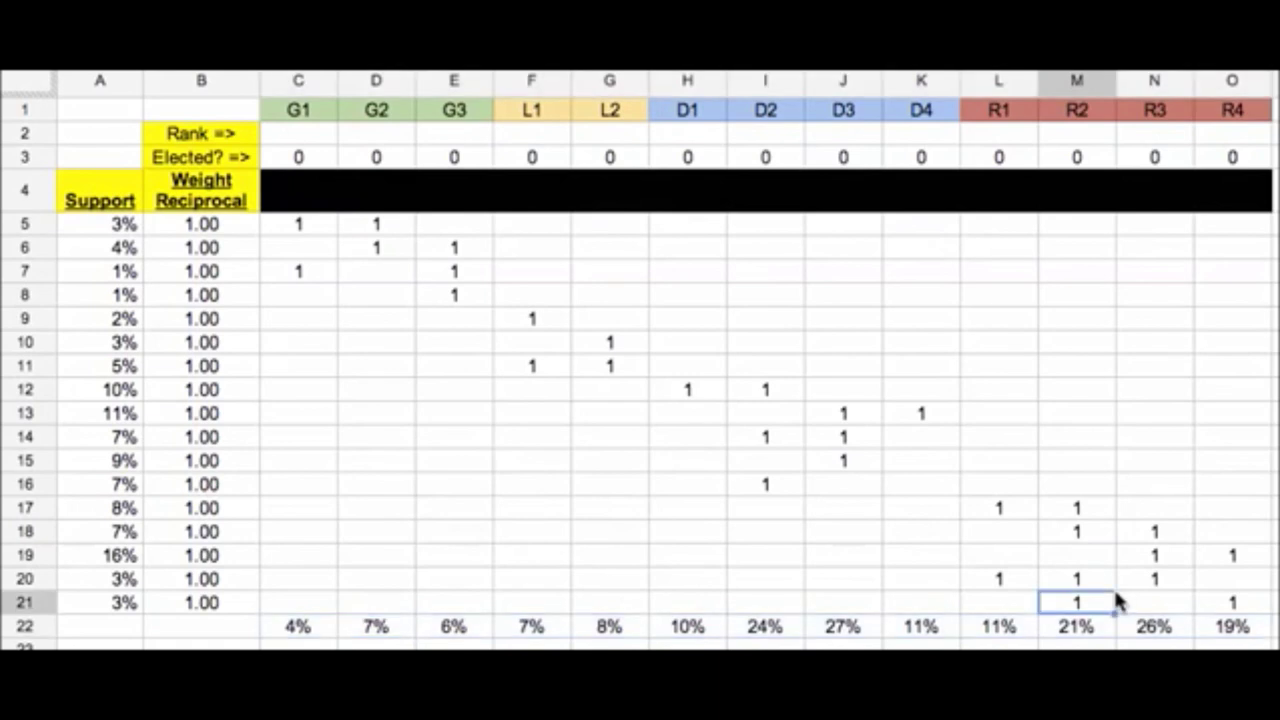
Step: Rank D3 (27% total) first by entering 1 in J2
click(876, 633)
click(850, 138)
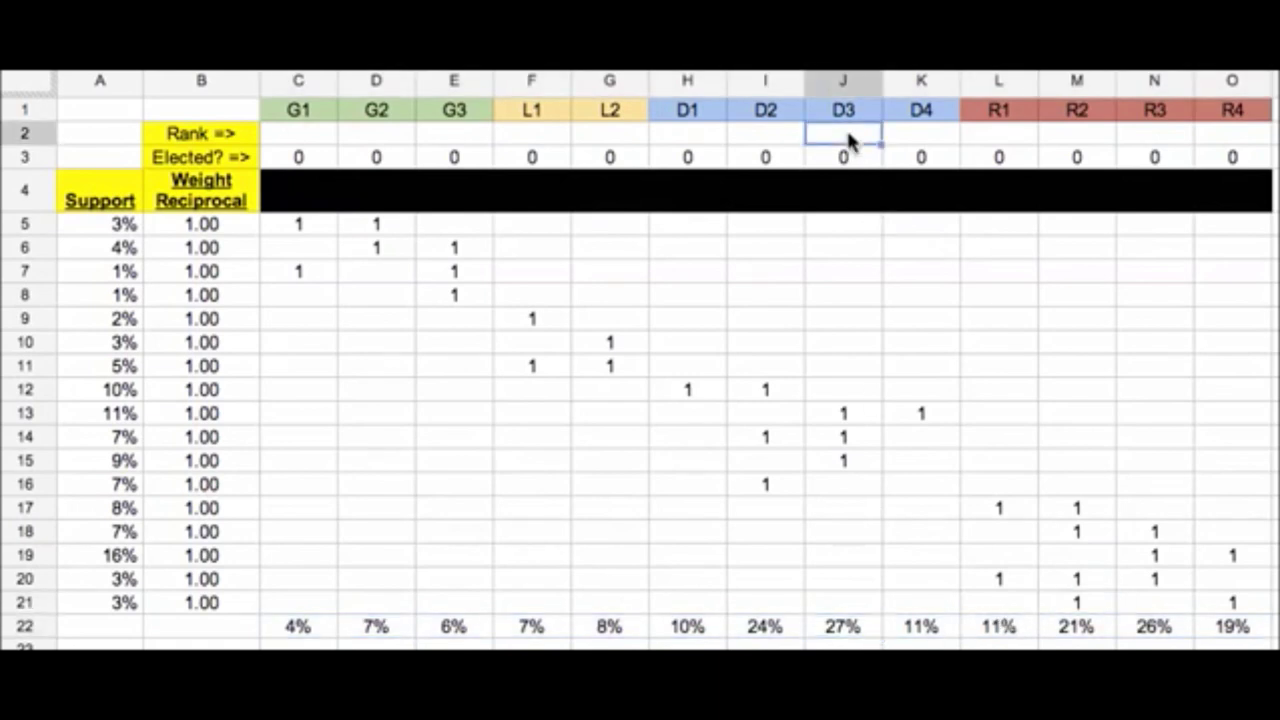
text(1)
key(Return)
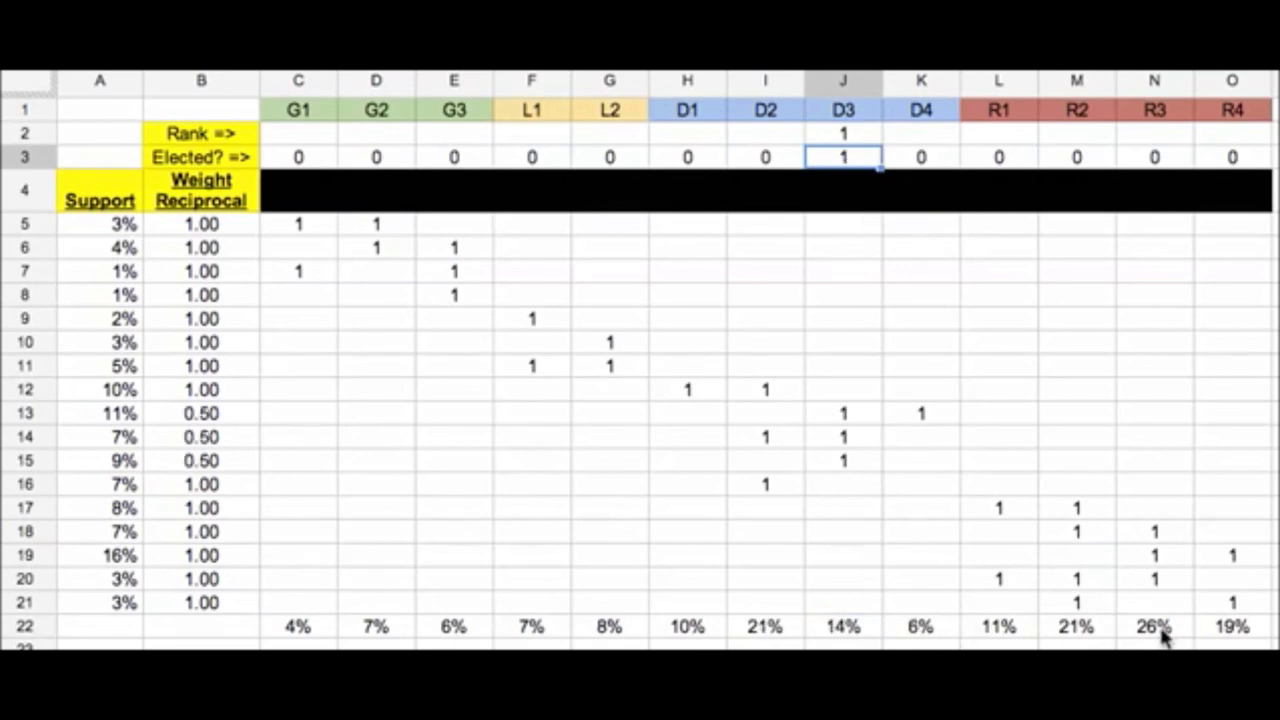
click(1163, 136)
Step: Enter rank 2 for R3 in N2 and rank 3 for D2 (21%) in I2
text(2)
key(Return)
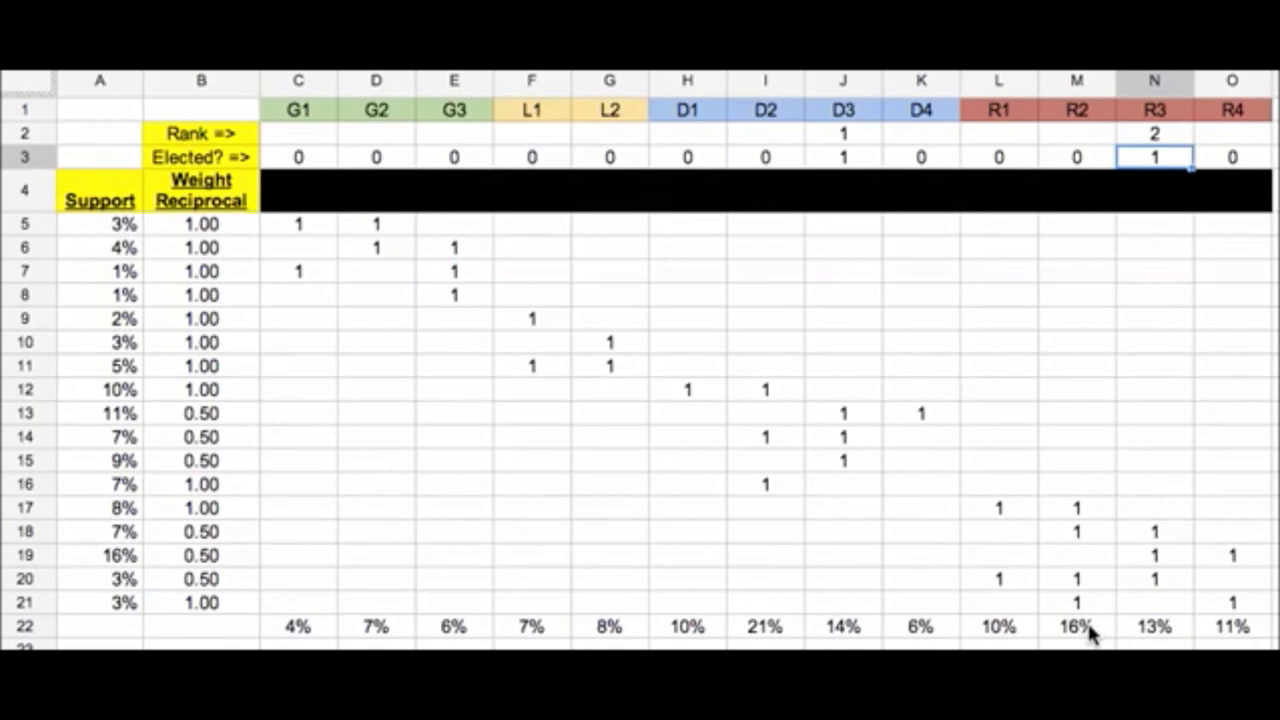
click(776, 630)
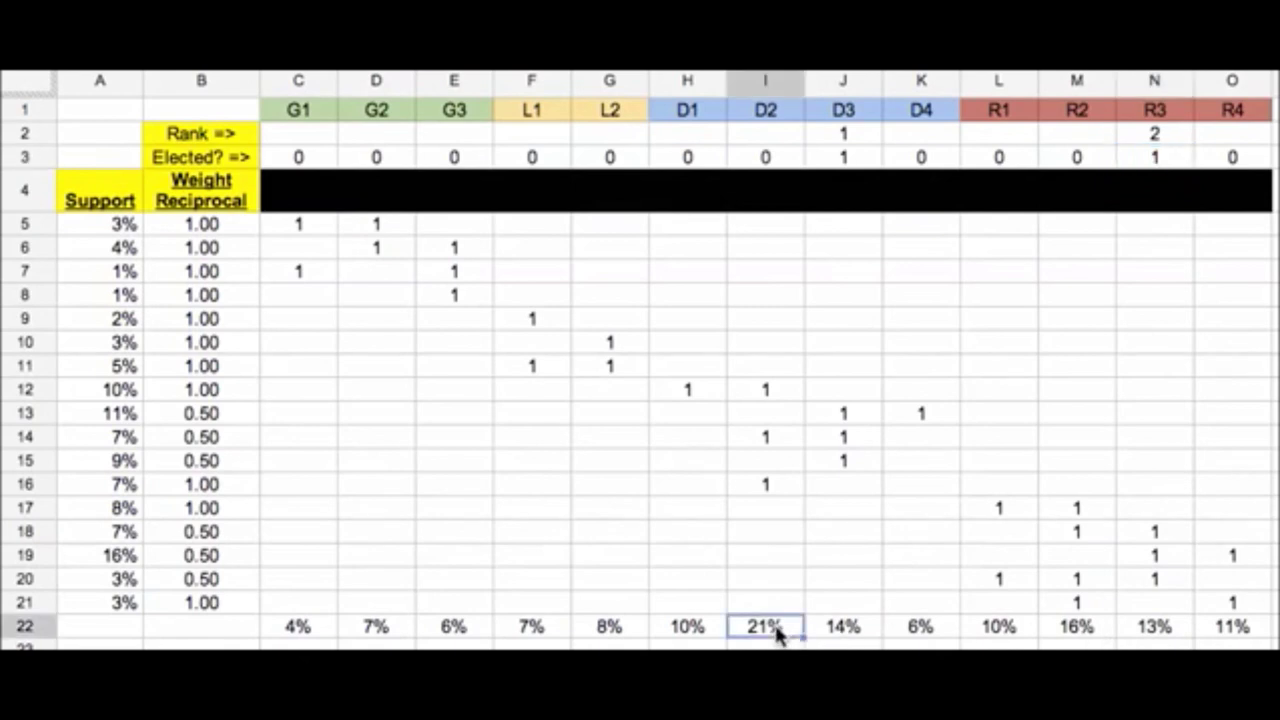
click(768, 136)
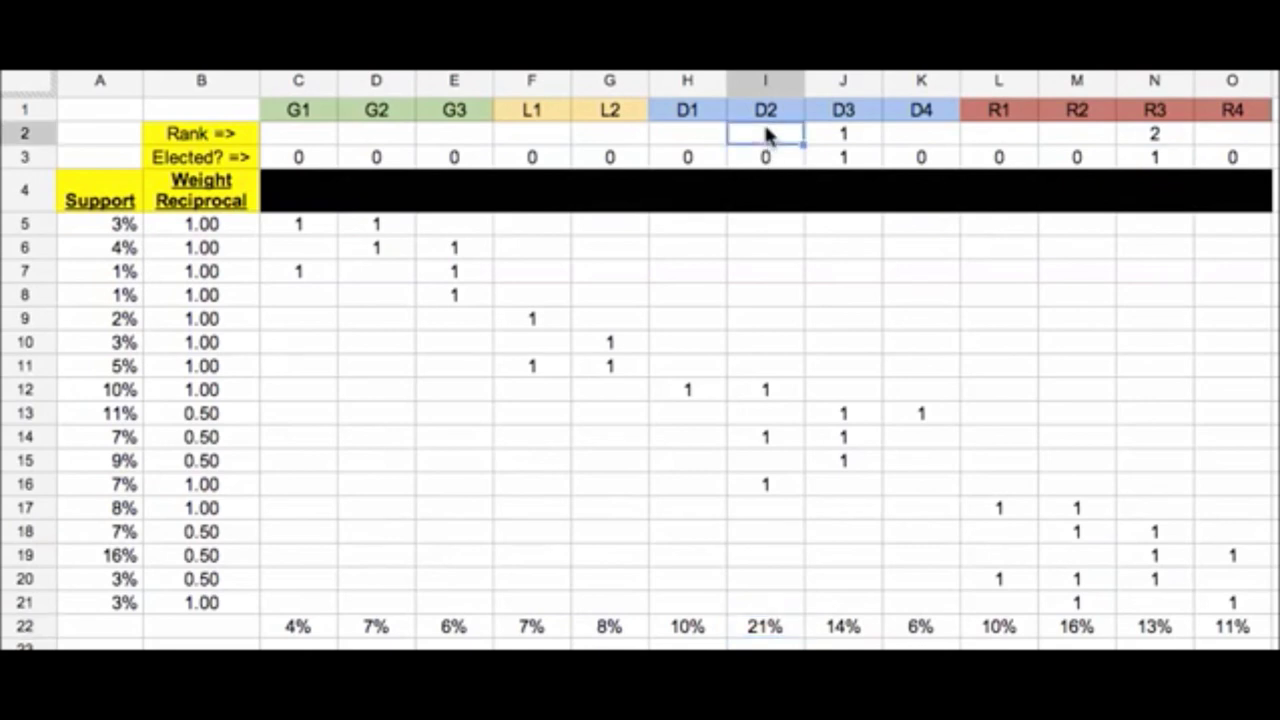
text(3)
key(Return)
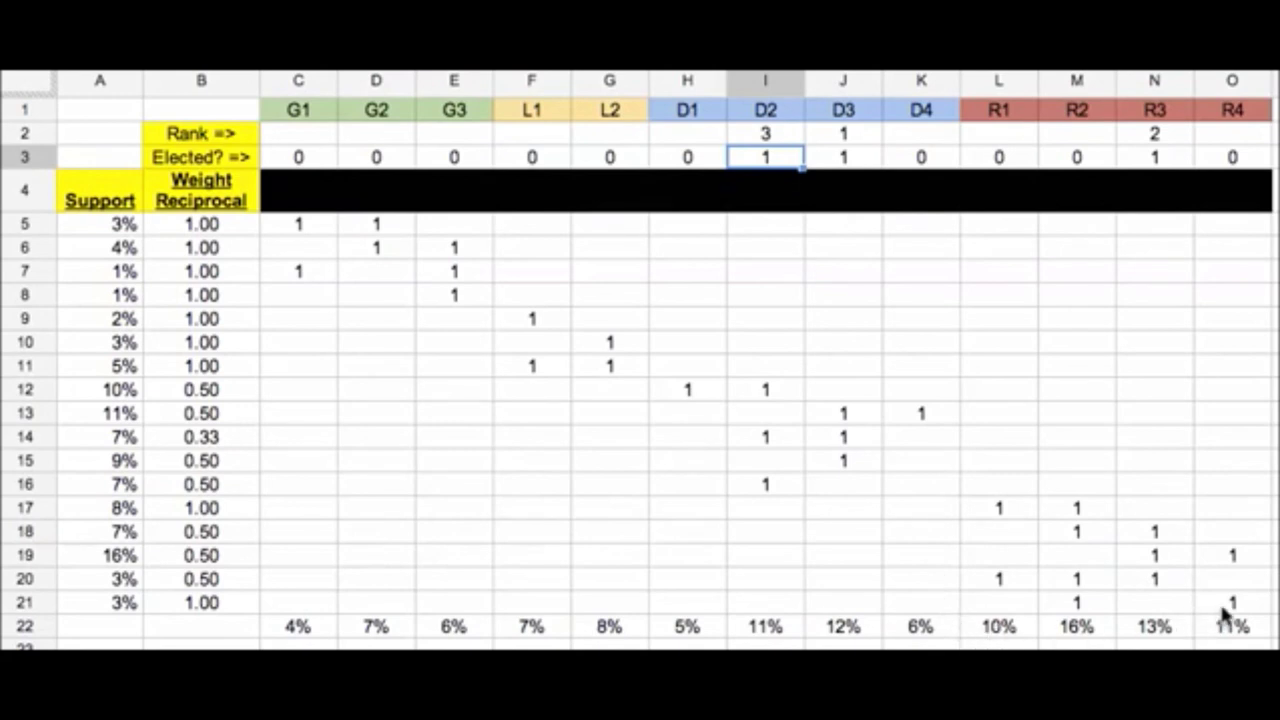
Step: Enter rank 4 for R4 in O2 and rank 5 for R1 (10%) in L2
click(1233, 135)
text(4)
key(Return)
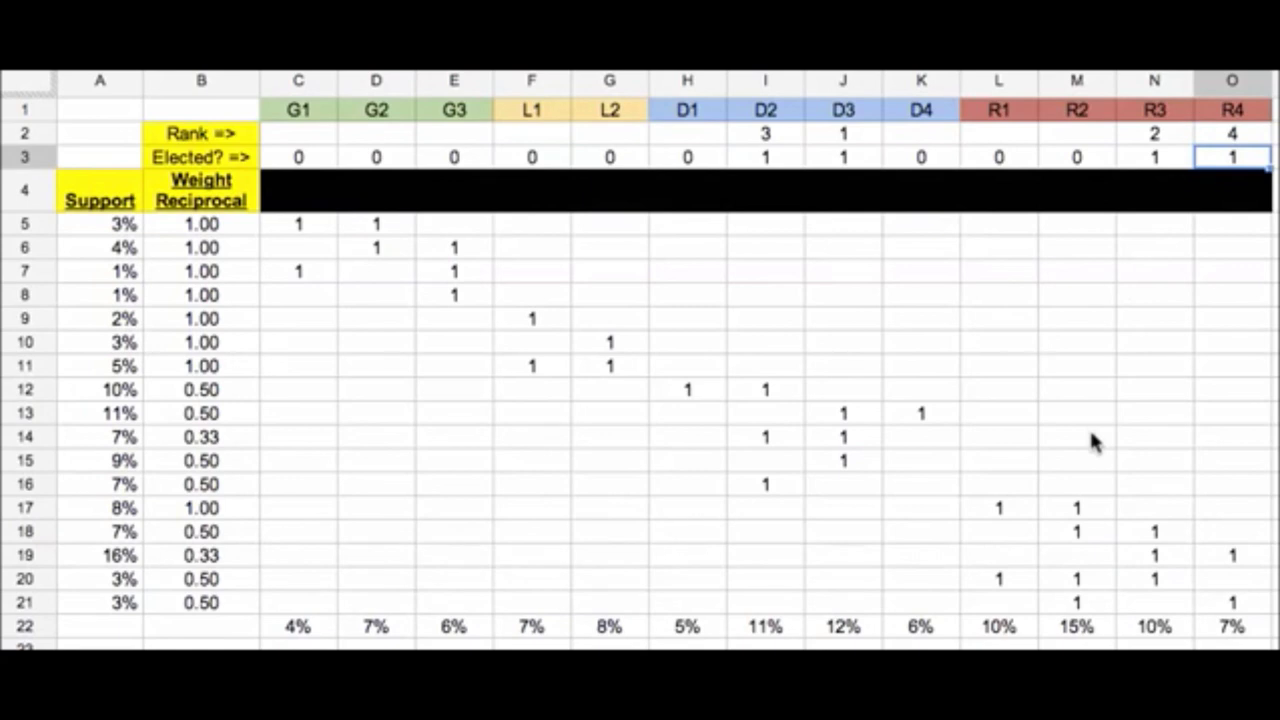
click(1018, 636)
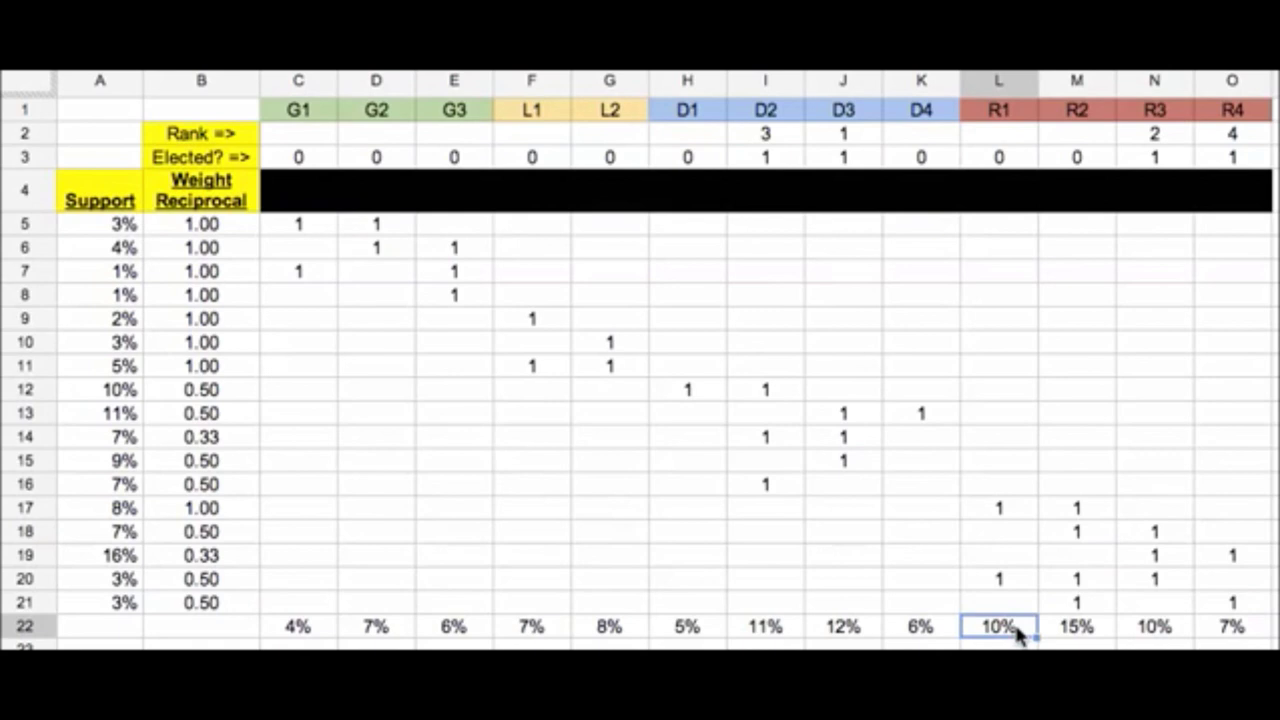
click(1002, 140)
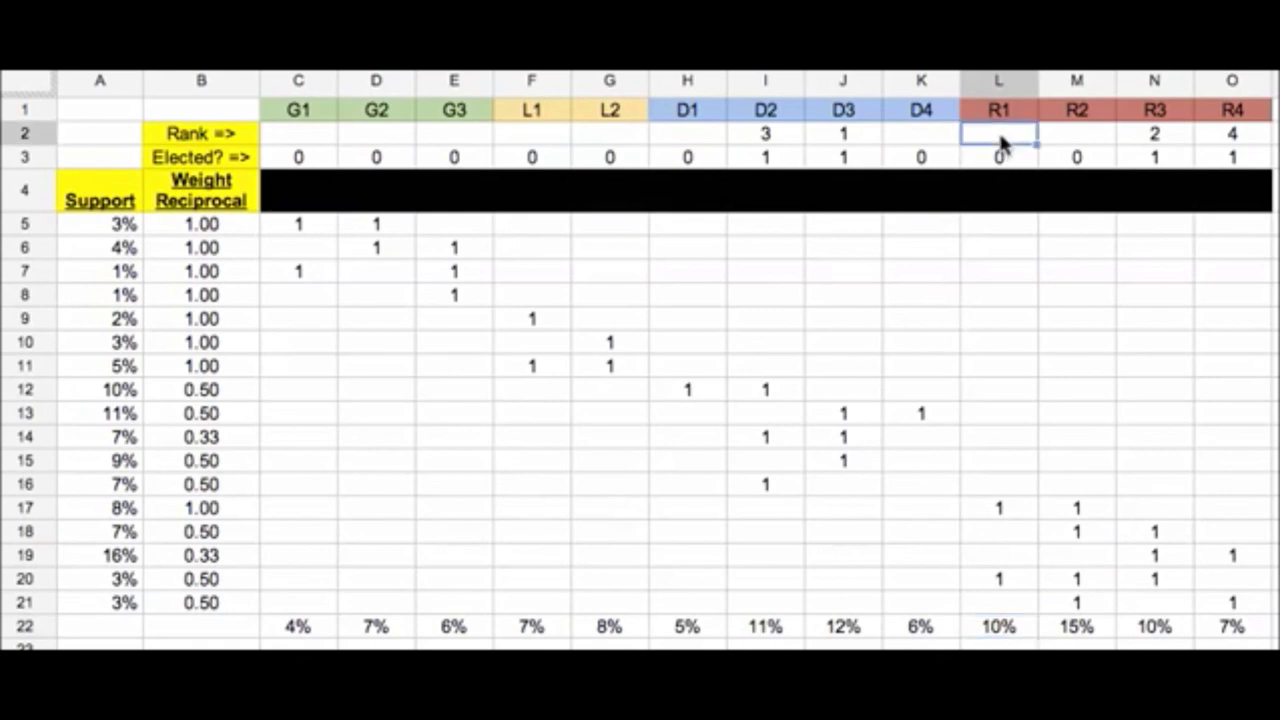
text(5)
key(Return)
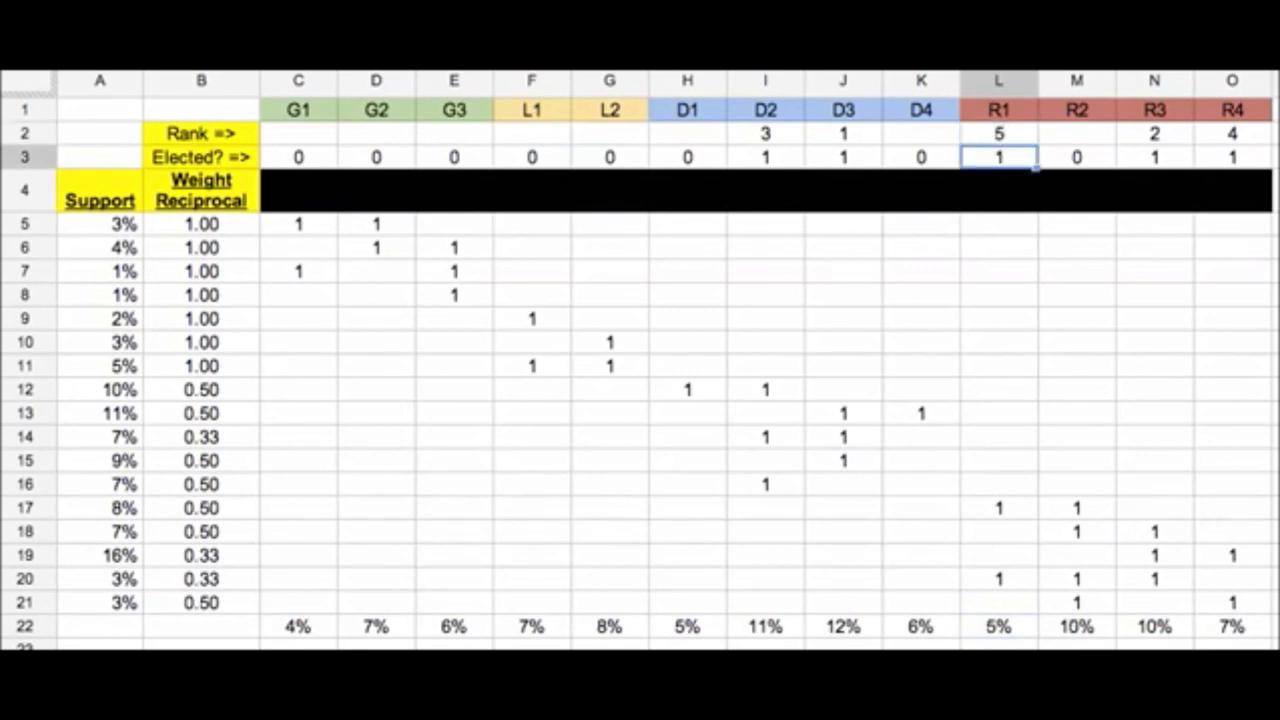